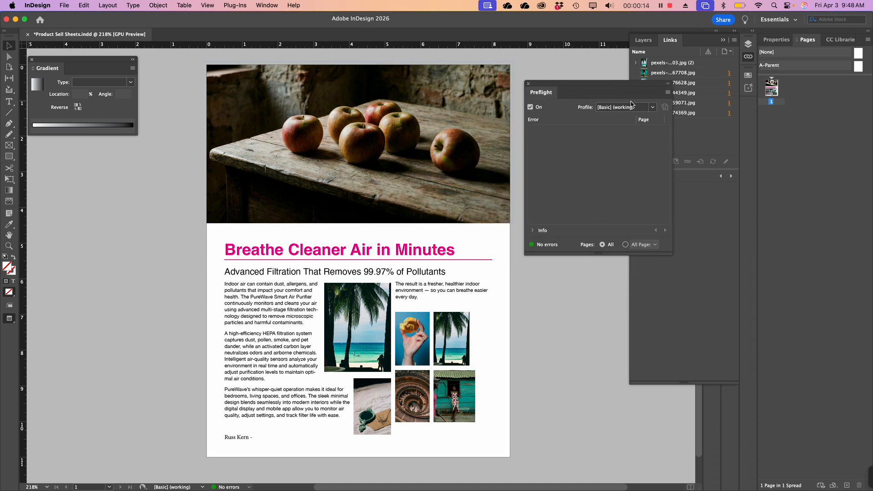
# Step: Switch the preflight profile to the custom Spring Print Profile and enlarge the Preflight panel
pyautogui.click(653, 107)
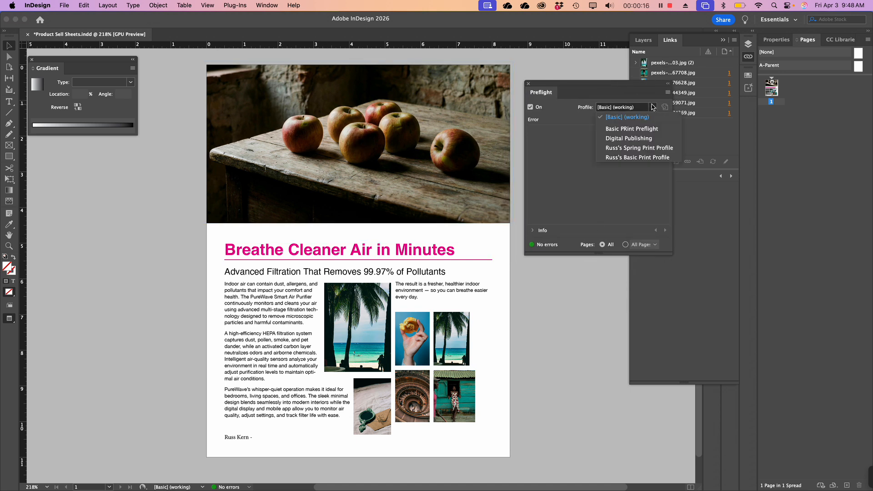
pyautogui.click(629, 149)
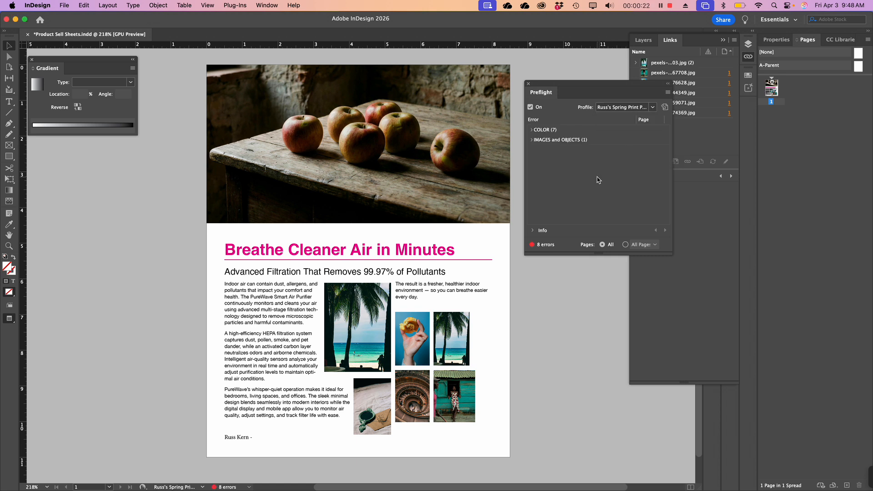
pyautogui.moveTo(599, 253); pyautogui.dragTo(604, 343)
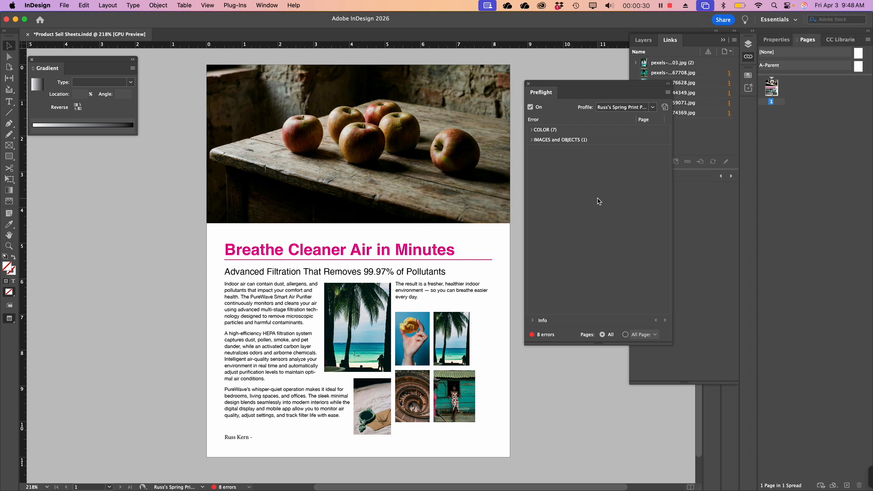
# Step: Expand the color-space preflight errors and examine the problem details for the first listed image
pyautogui.click(536, 131)
pyautogui.click(539, 141)
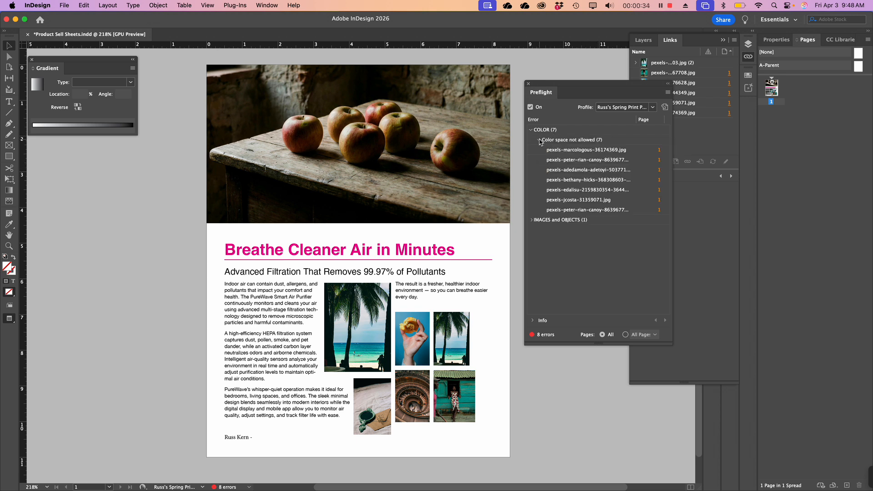
pyautogui.click(576, 151)
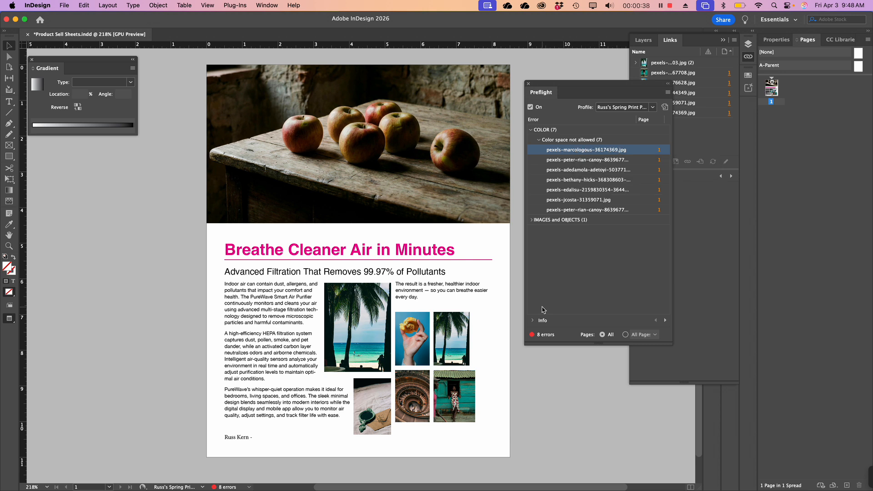
pyautogui.click(532, 320)
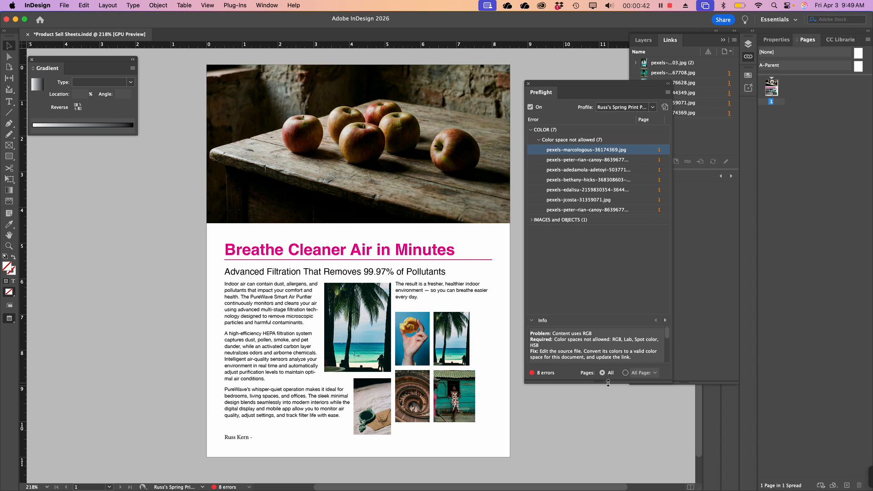
pyautogui.moveTo(608, 384)
pyautogui.mouseDown()
pyautogui.moveTo(608, 419)
pyautogui.moveTo(610, 367)
pyautogui.mouseUp()
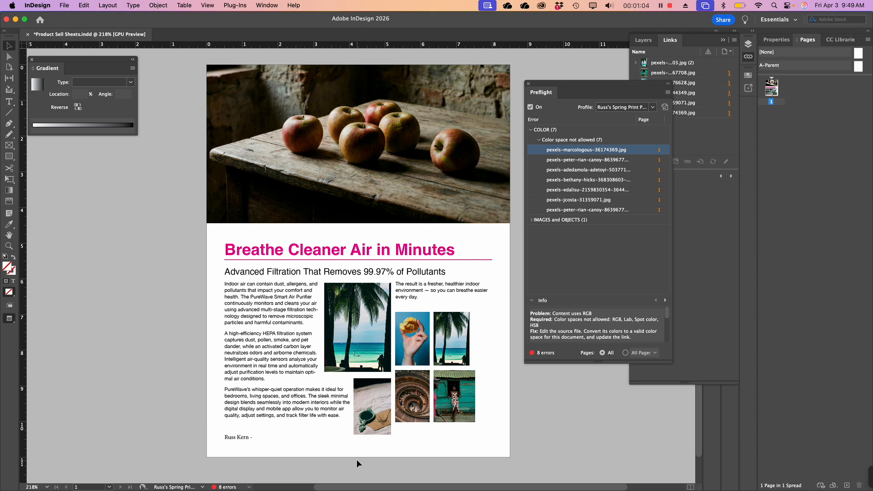
pyautogui.click(598, 251)
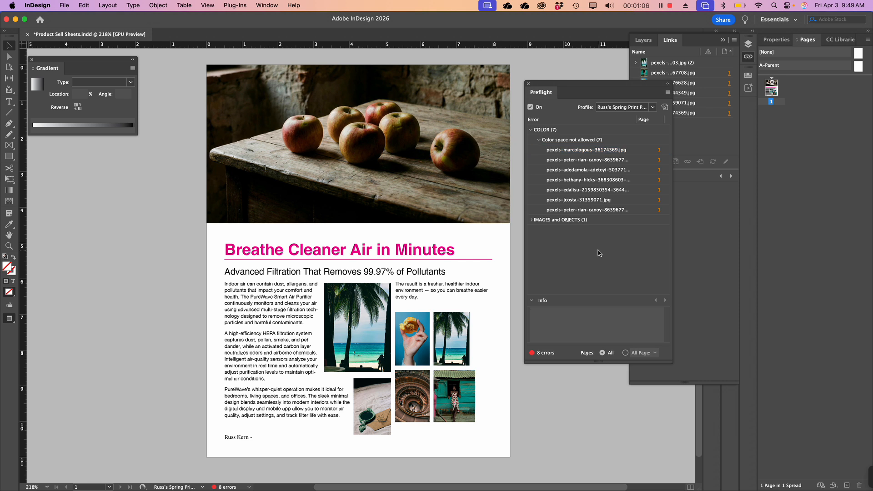
# Step: Go to the first image flagged for its color space on page 1 and open it for editing in Adobe Photoshop 2025
pyautogui.click(571, 150)
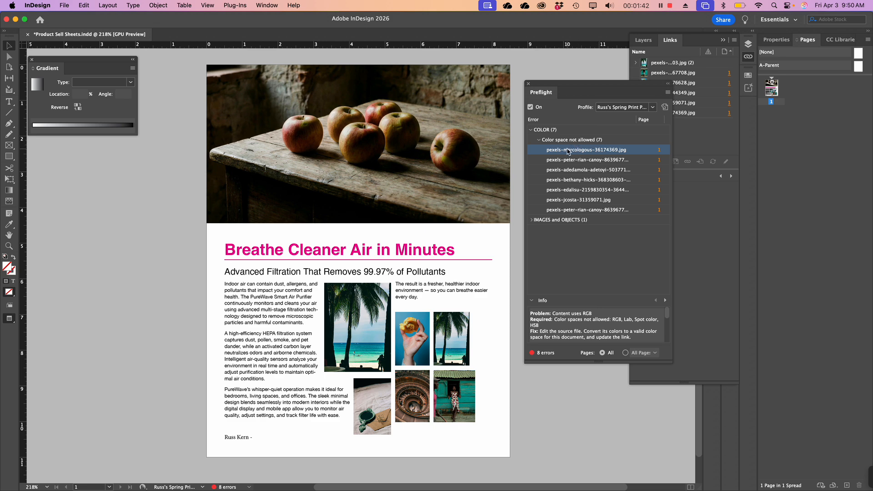
pyautogui.click(659, 153)
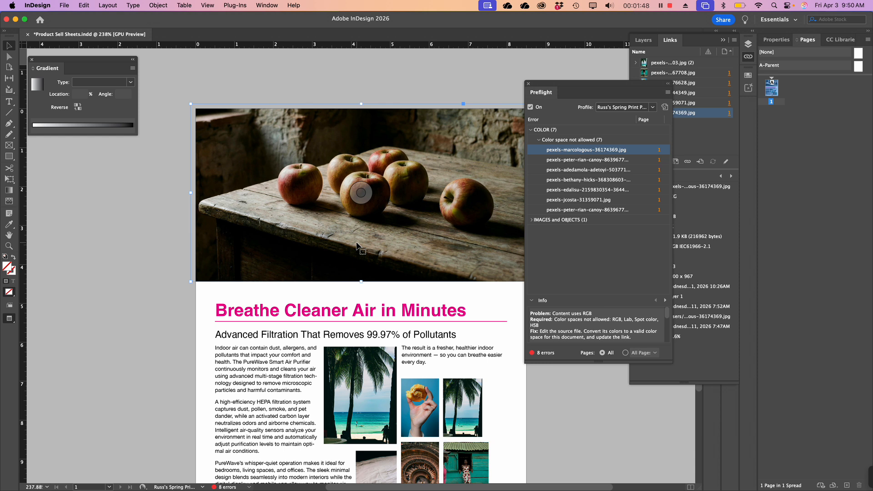
pyautogui.rightClick(270, 151)
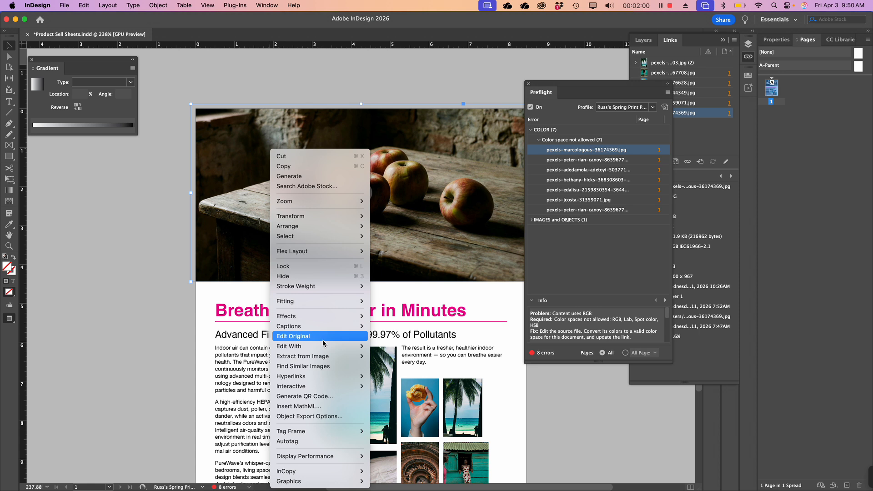
pyautogui.moveTo(324, 348)
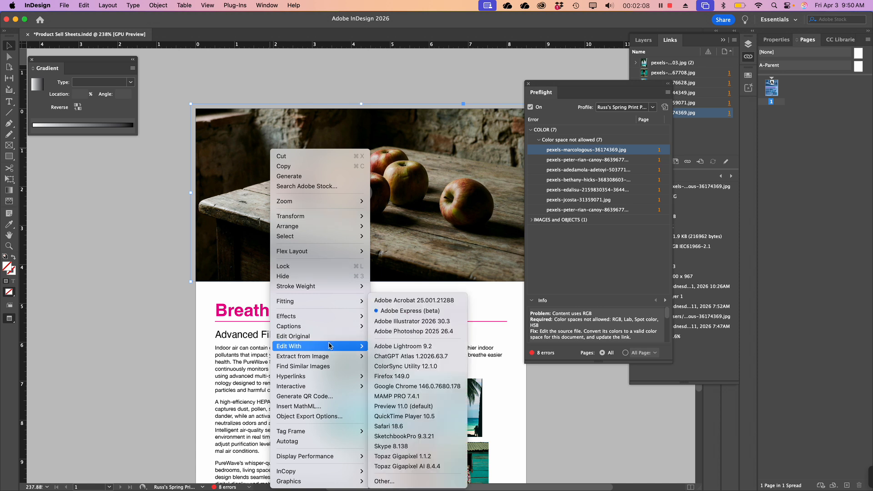
pyautogui.click(408, 332)
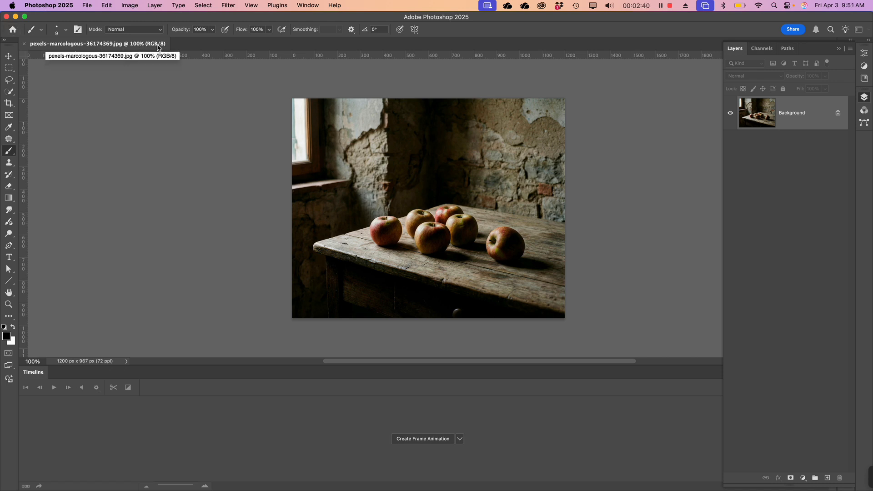
pyautogui.click(140, 125)
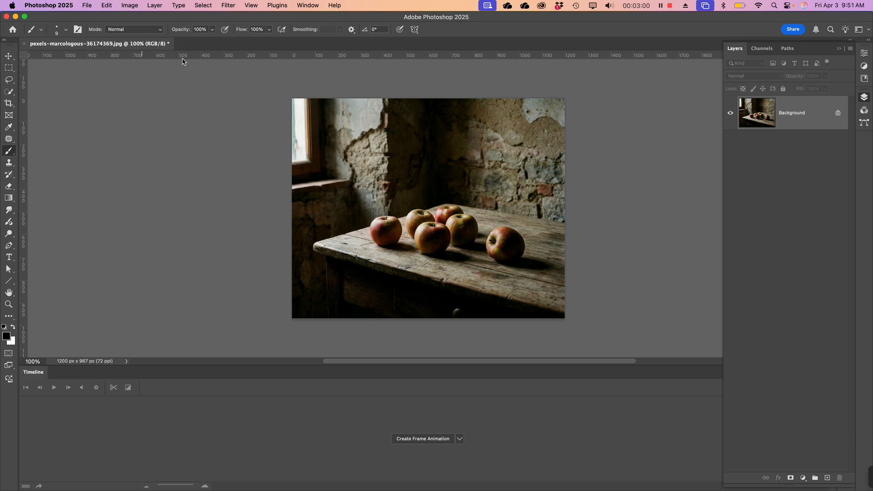
pyautogui.click(130, 5)
pyautogui.moveTo(135, 17)
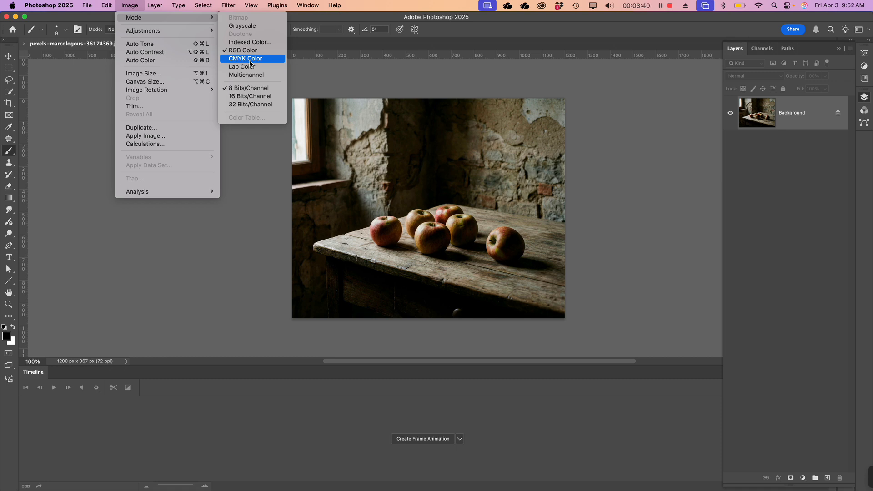
pyautogui.moveTo(204, 5)
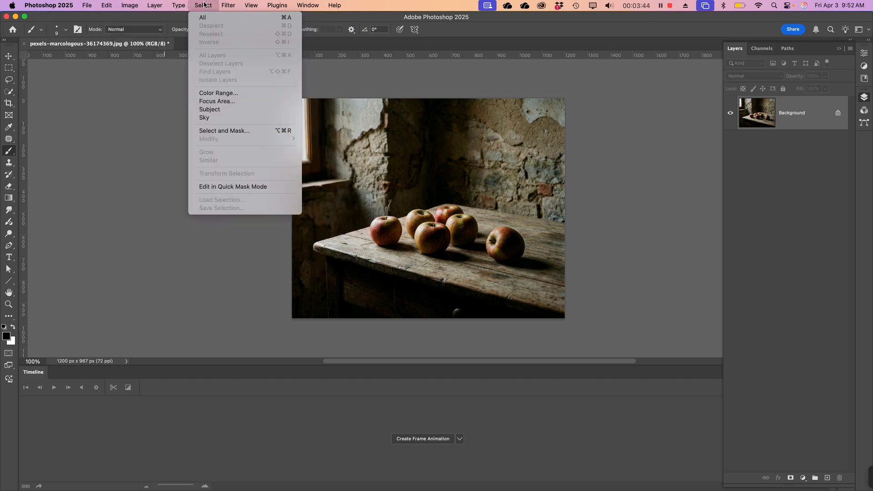
pyautogui.moveTo(175, 5)
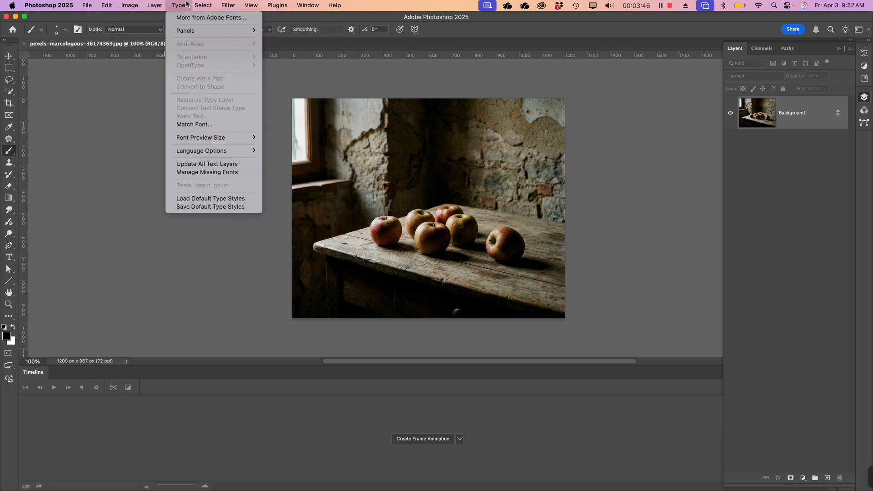
pyautogui.click(112, 130)
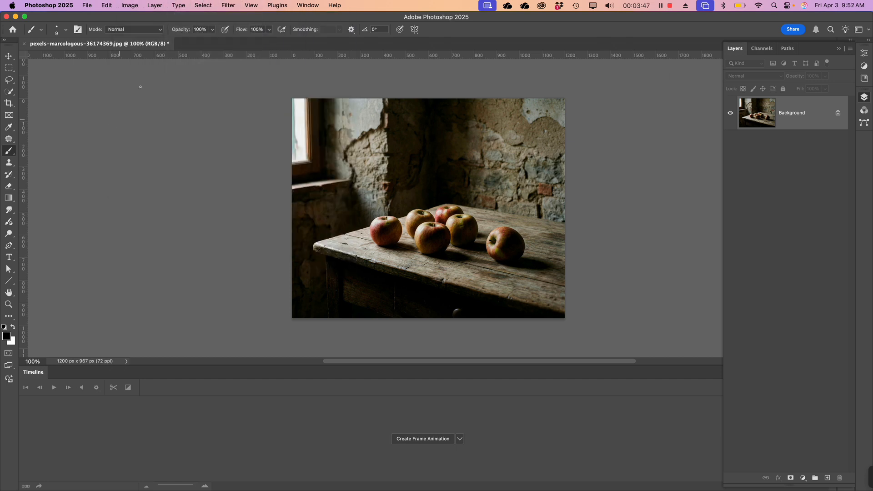
# Step: Convert the apples image to the U.S. Web Coated (SWOP) v2 profile with Relative Colorimetric intent
pyautogui.click(89, 5)
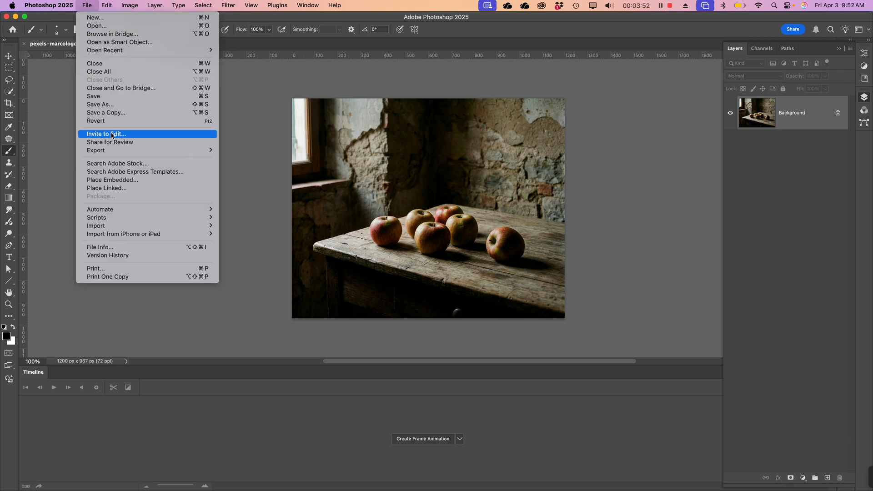
pyautogui.moveTo(109, 5)
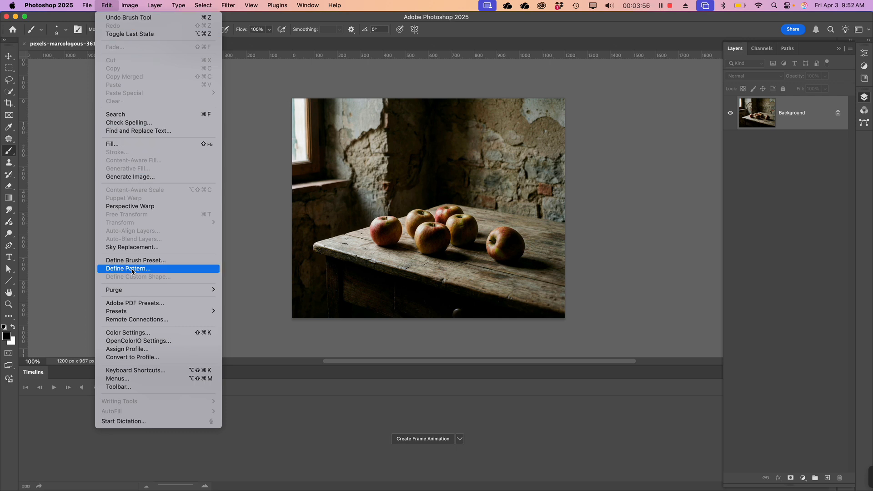
pyautogui.click(144, 357)
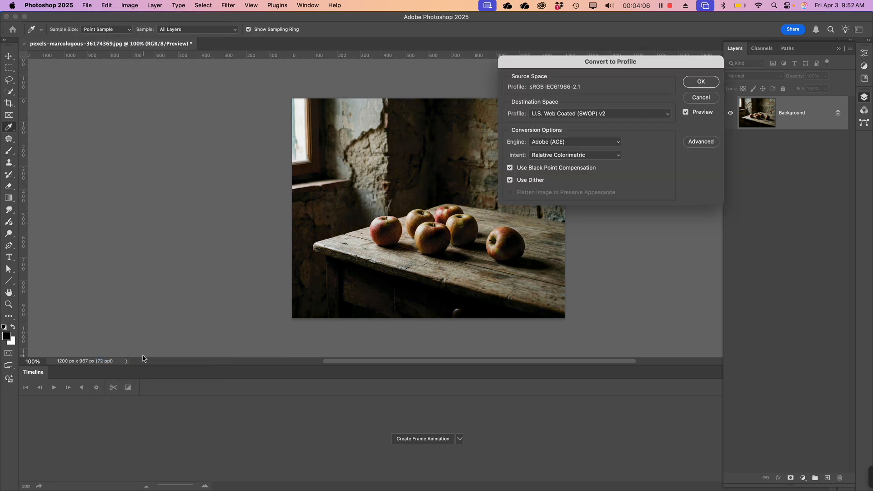
pyautogui.moveTo(607, 63); pyautogui.dragTo(583, 36)
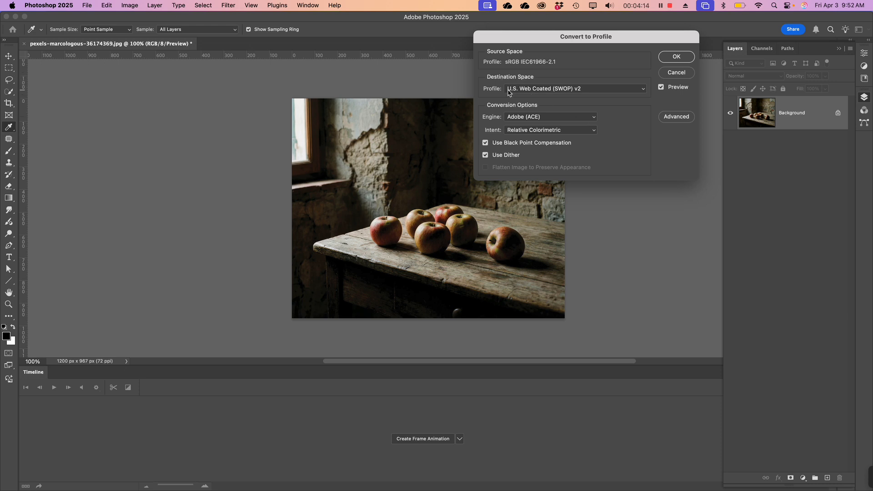
pyautogui.click(591, 93)
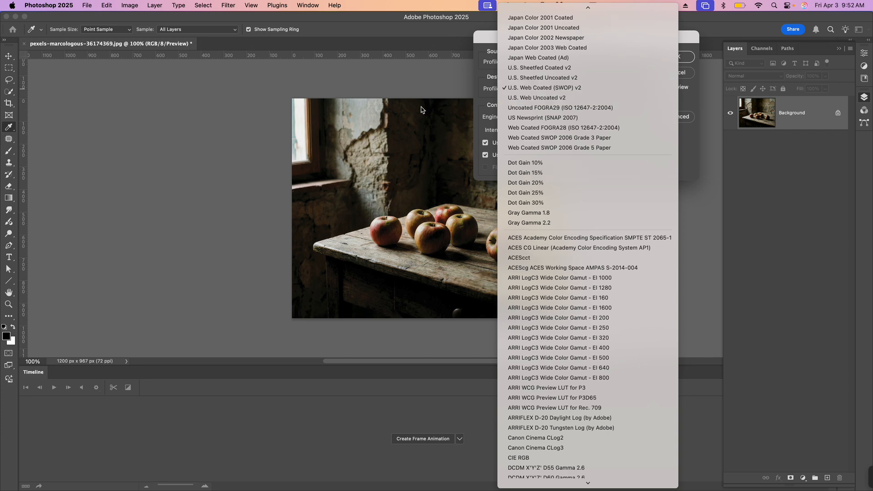
pyautogui.click(459, 82)
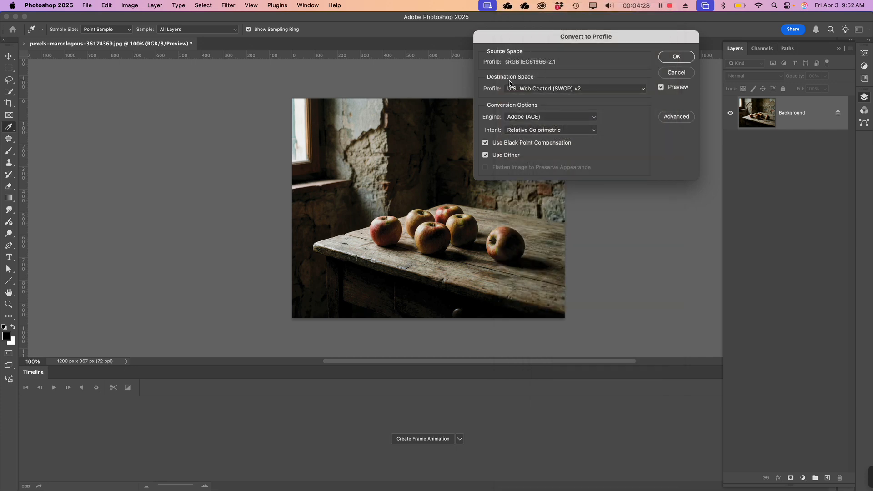
pyautogui.click(546, 89)
pyautogui.click(445, 84)
pyautogui.click(676, 57)
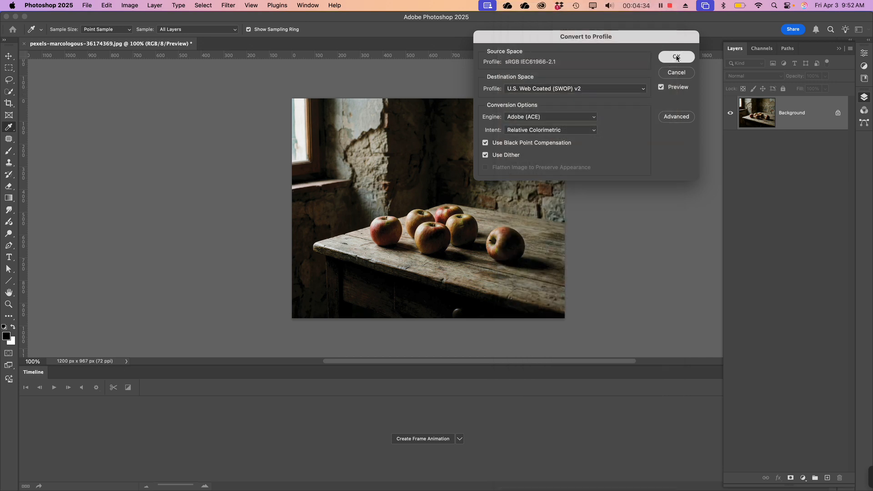
pyautogui.press('b')
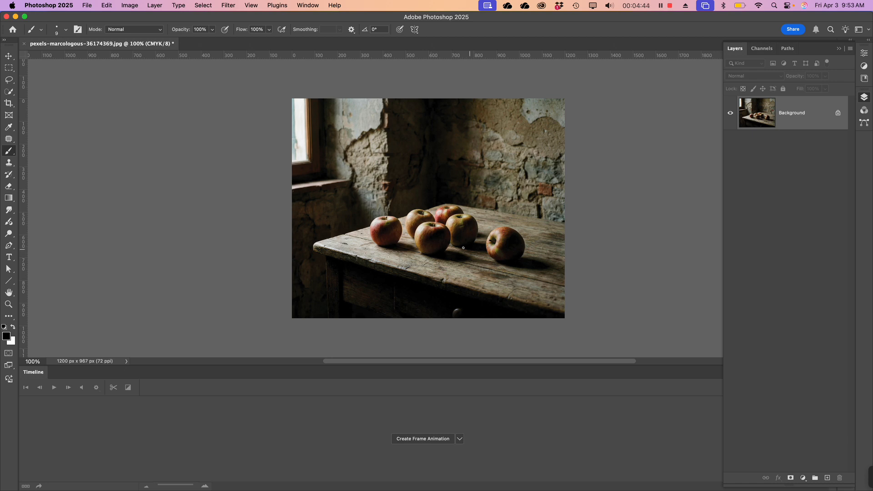
# Step: Save the converted apples image in Photoshop format as Apples-CMYK.psd in the Images folder, with the color profile embedded
pyautogui.scroll(3, 441, 232)
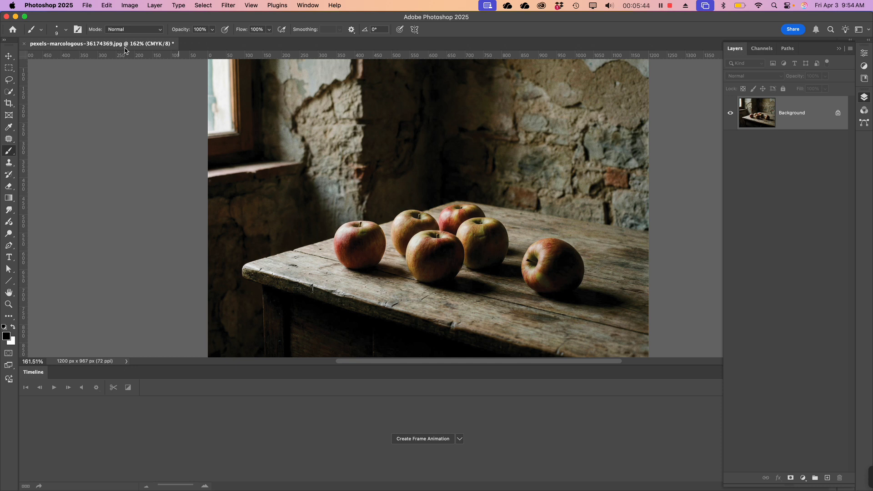
pyautogui.click(89, 6)
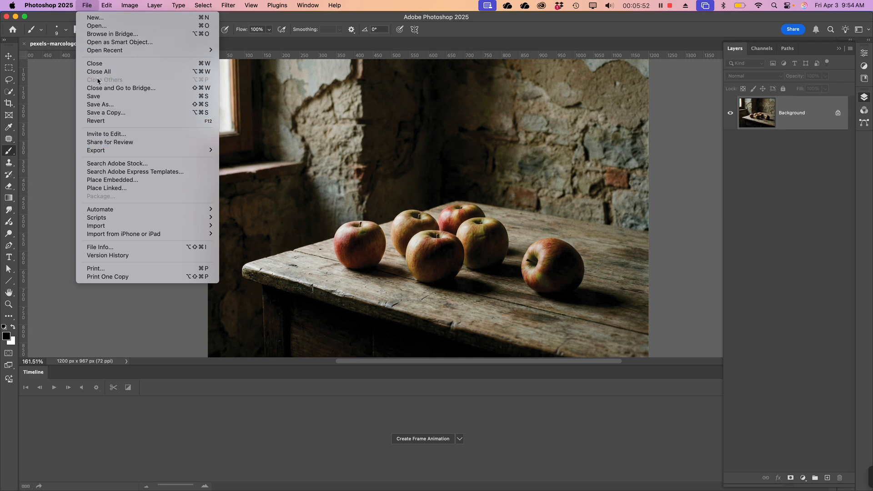
pyautogui.click(103, 104)
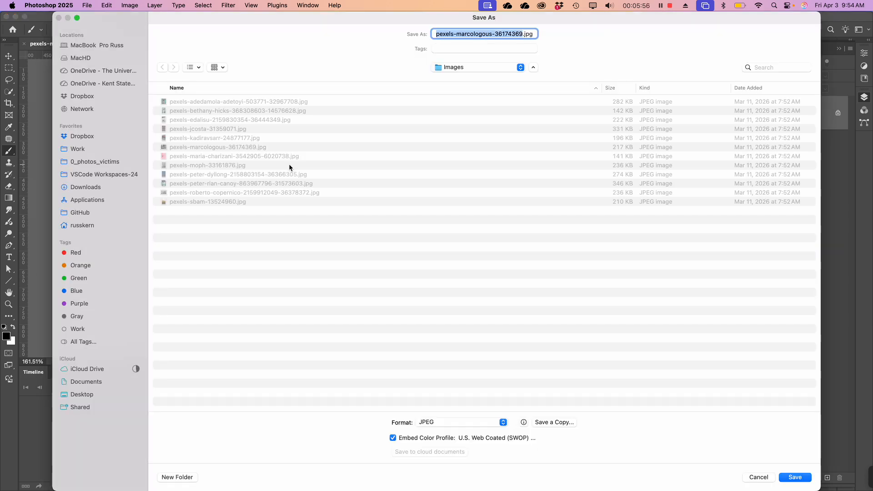
pyautogui.click(495, 66)
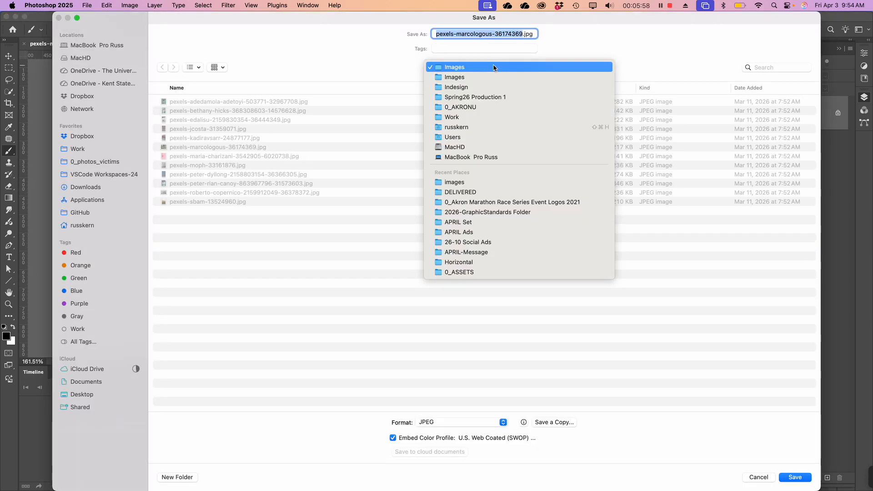
pyautogui.click(398, 62)
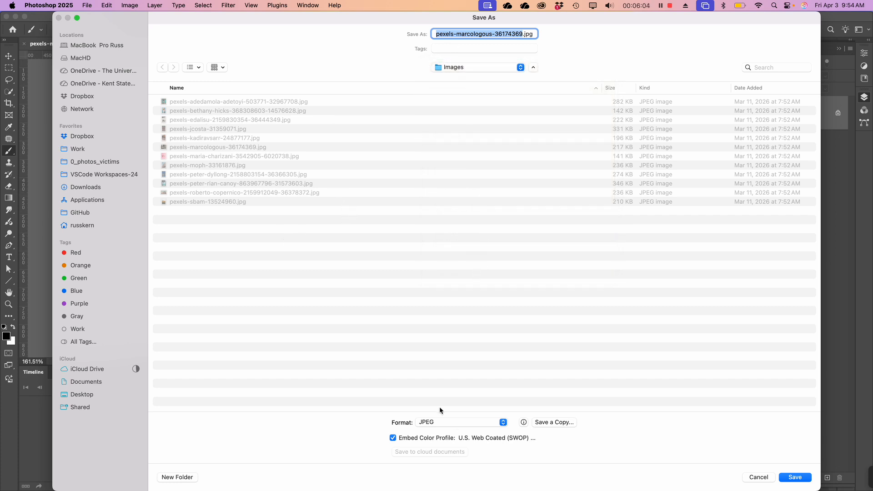
pyautogui.click(440, 422)
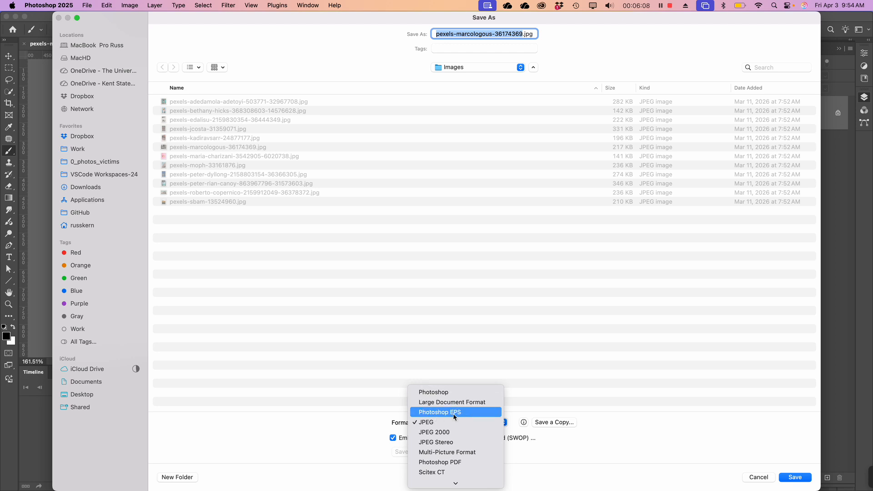
pyautogui.scroll(-3, 464, 453)
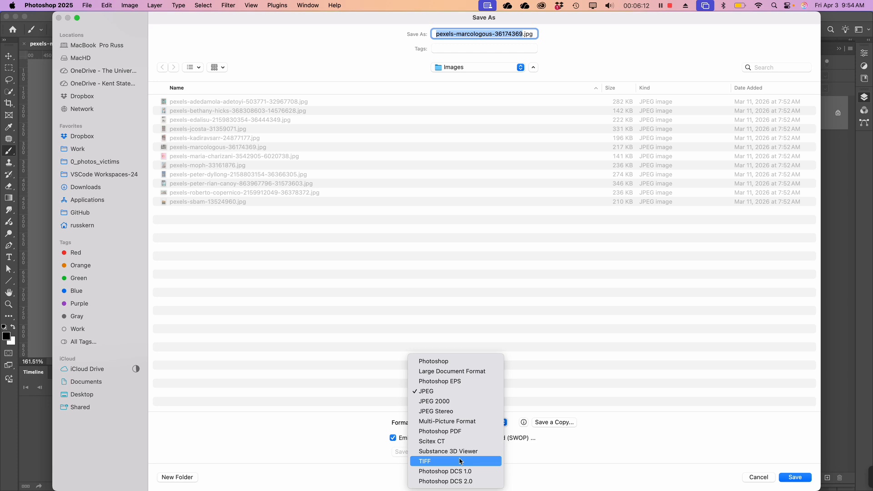
pyautogui.click(439, 362)
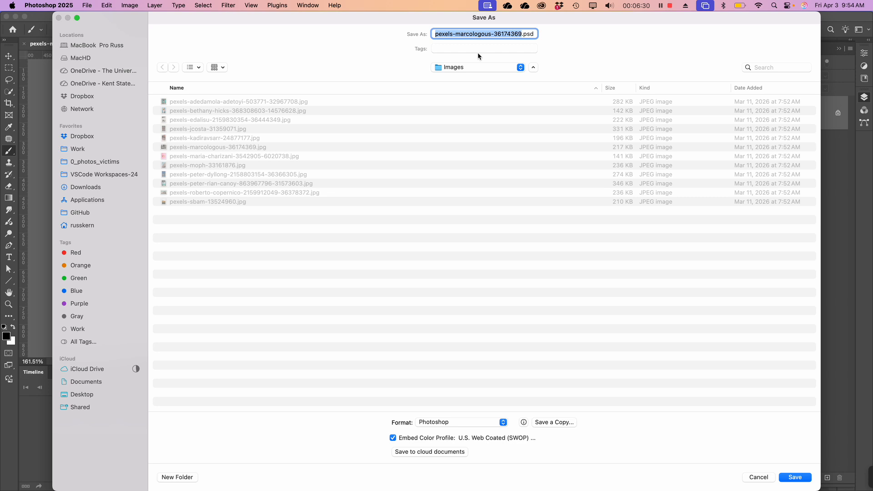
pyautogui.write('Apples-CMYK')
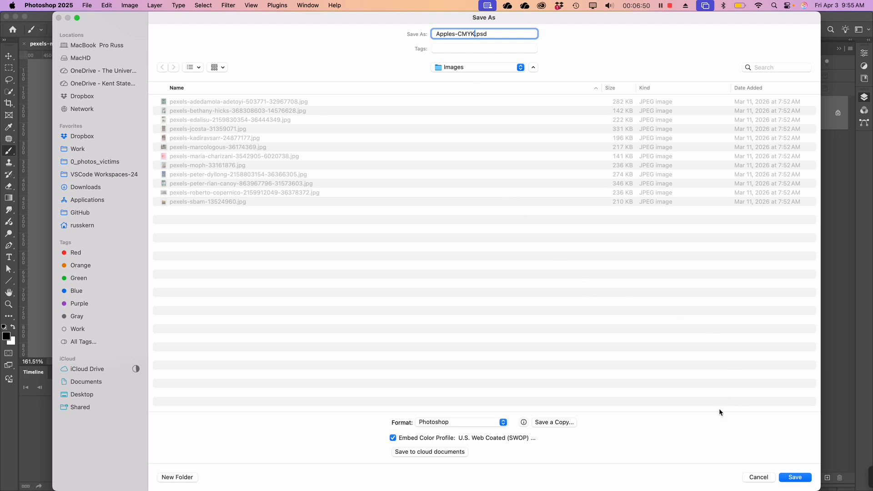
pyautogui.click(798, 478)
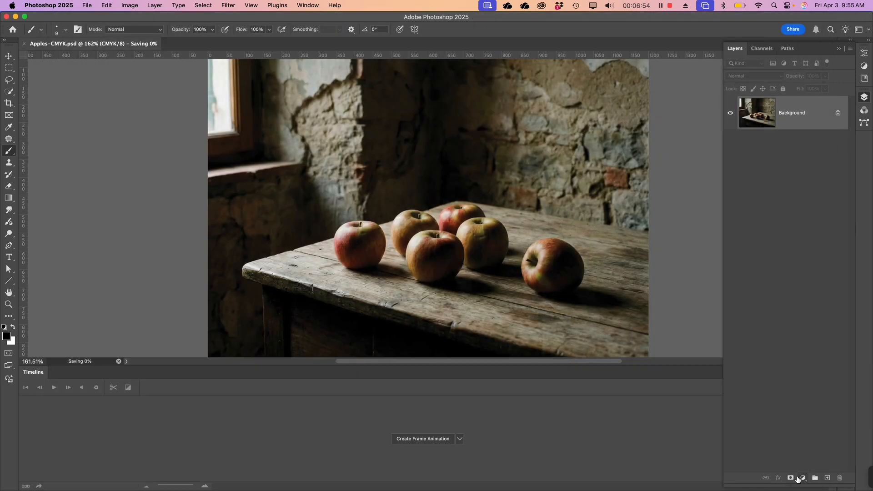
# Step: Switch to InDesign and place Apples-CMYK.psd from the Images folder, replacing the selected apples image
pyautogui.press('super+Tab')
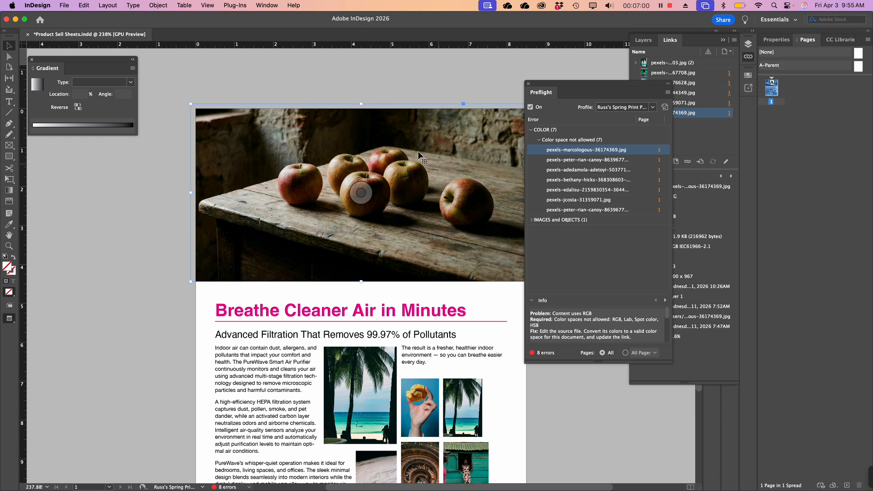
pyautogui.click(66, 6)
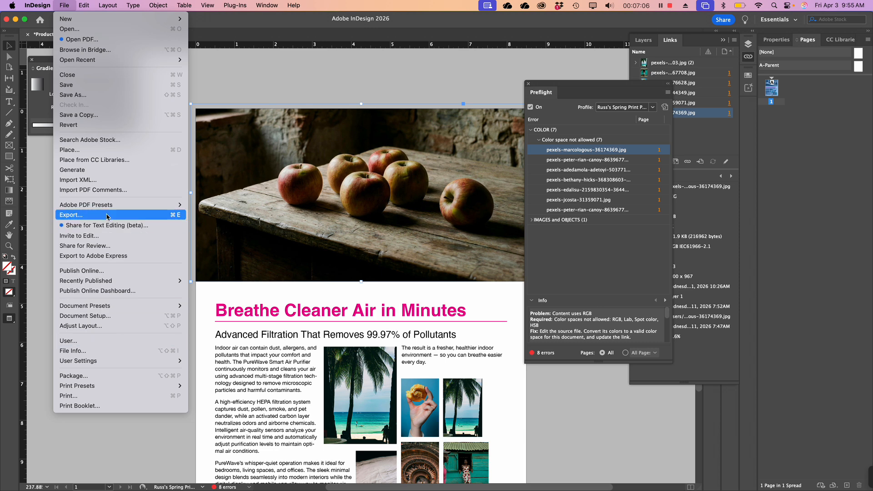
pyautogui.click(102, 151)
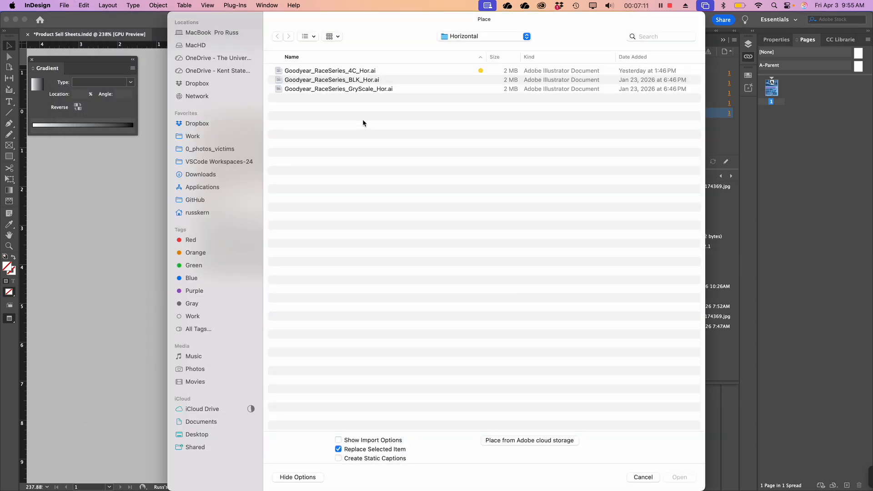
pyautogui.click(464, 36)
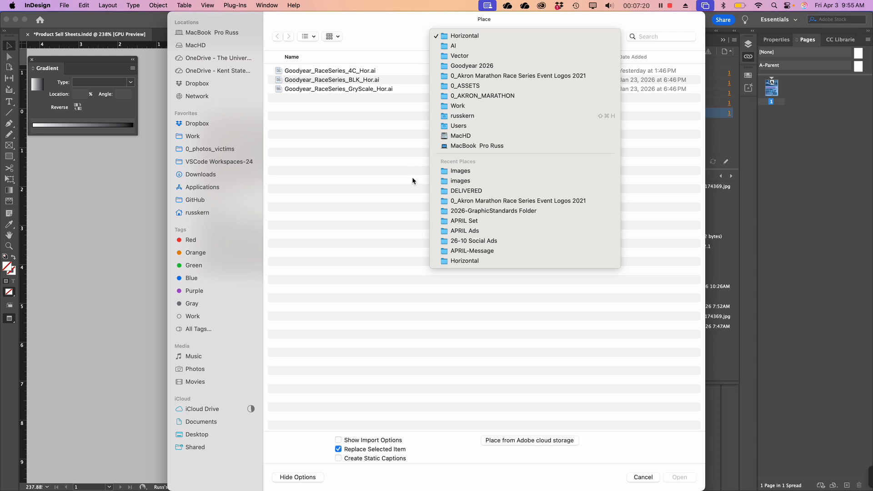
pyautogui.click(372, 186)
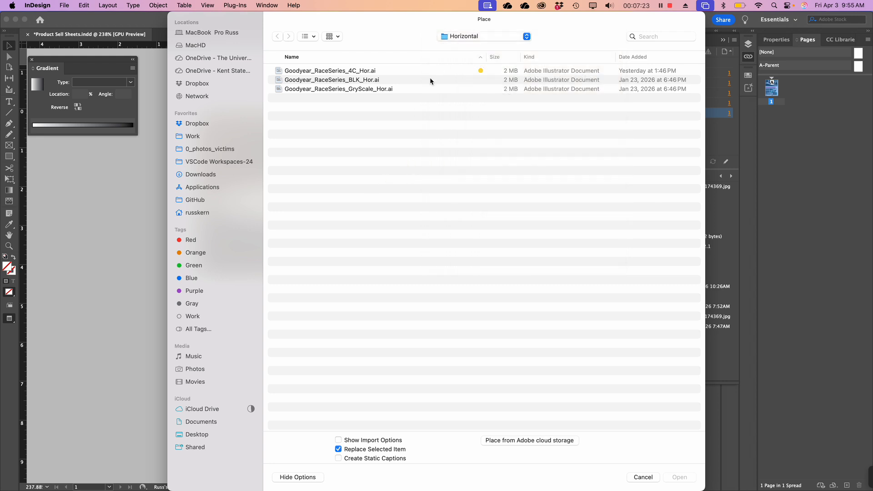
pyautogui.click(463, 38)
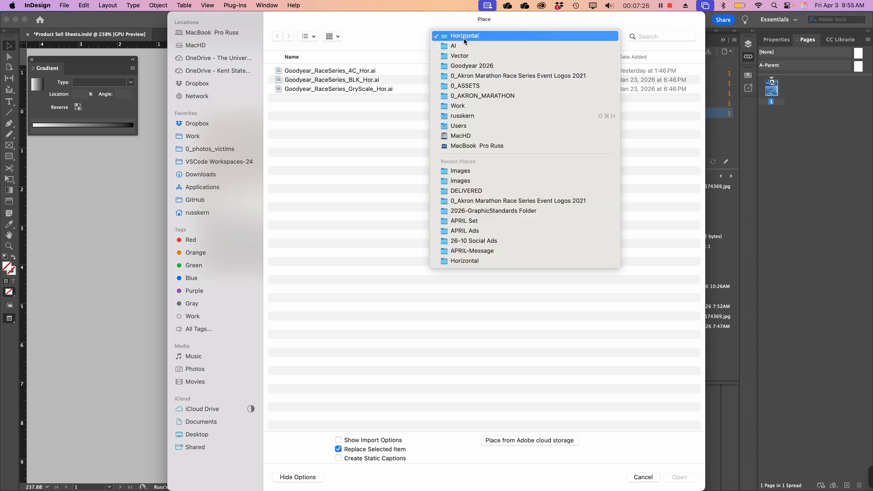
pyautogui.click(467, 175)
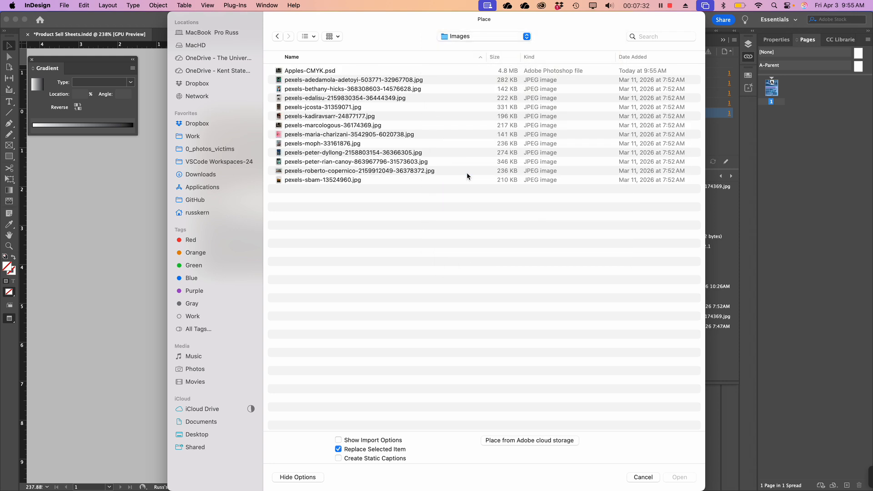
pyautogui.click(291, 73)
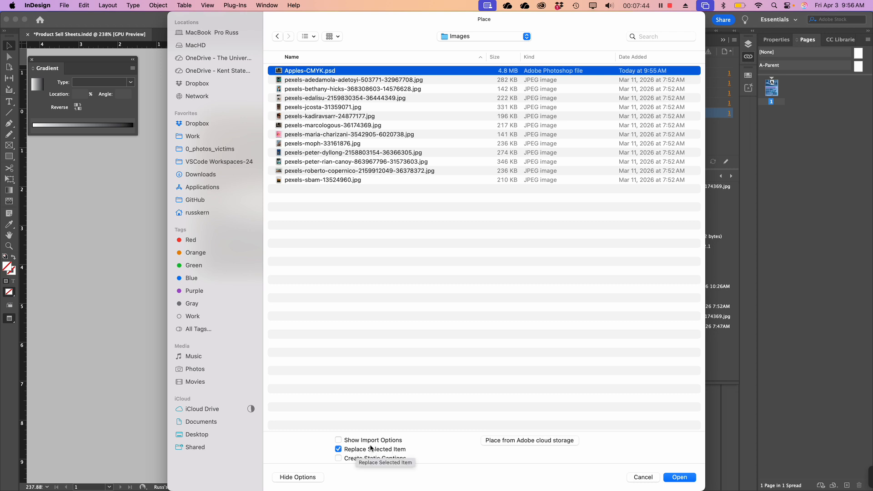
pyautogui.click(683, 477)
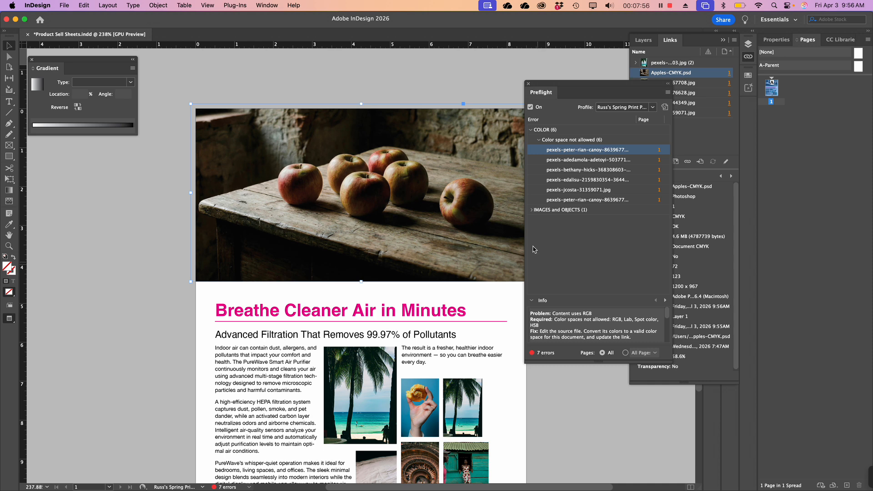
# Step: Go to the first remaining image flagged for its color space on page 1 and open it for editing in Adobe Photoshop 2025
pyautogui.scroll(-5, 383, 361)
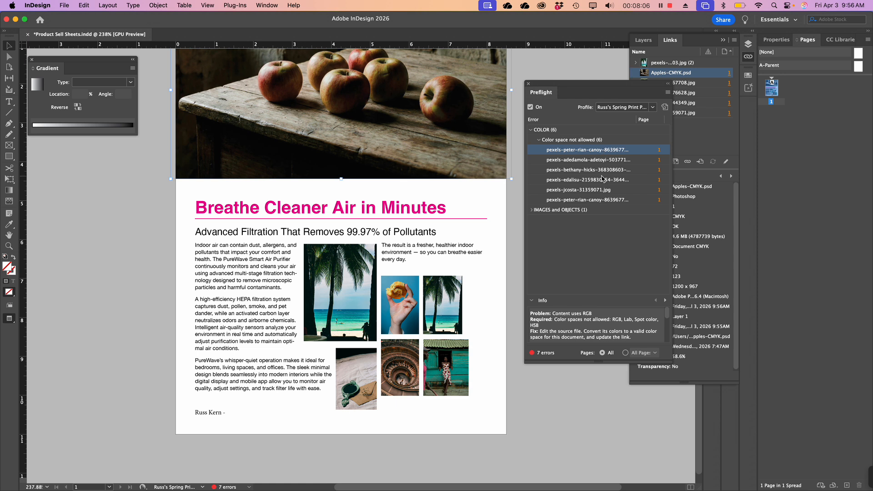
pyautogui.click(658, 150)
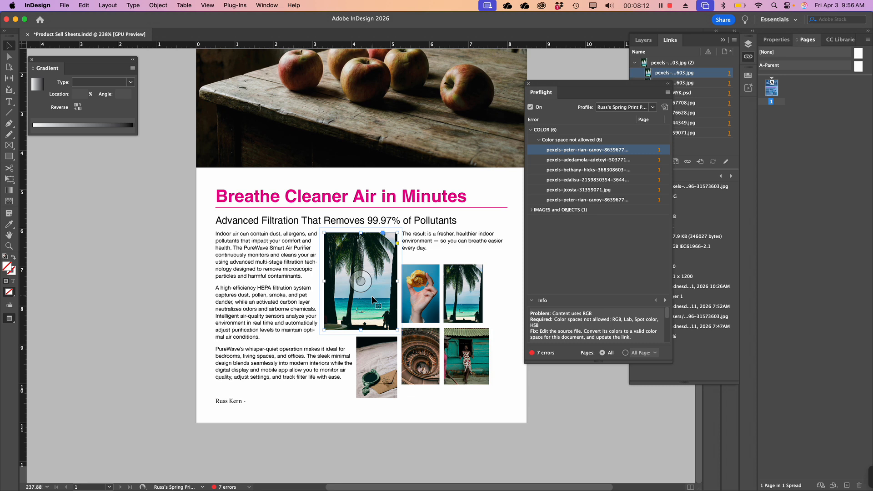
pyautogui.rightClick(369, 314)
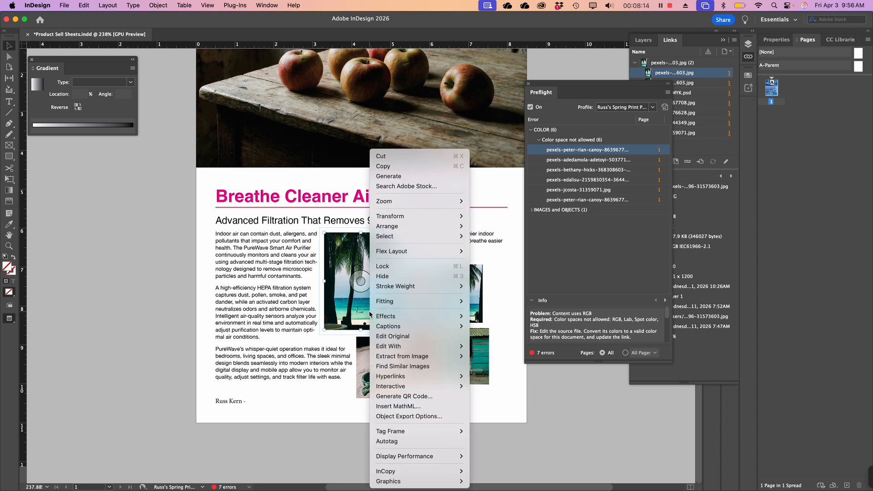
pyautogui.moveTo(407, 346)
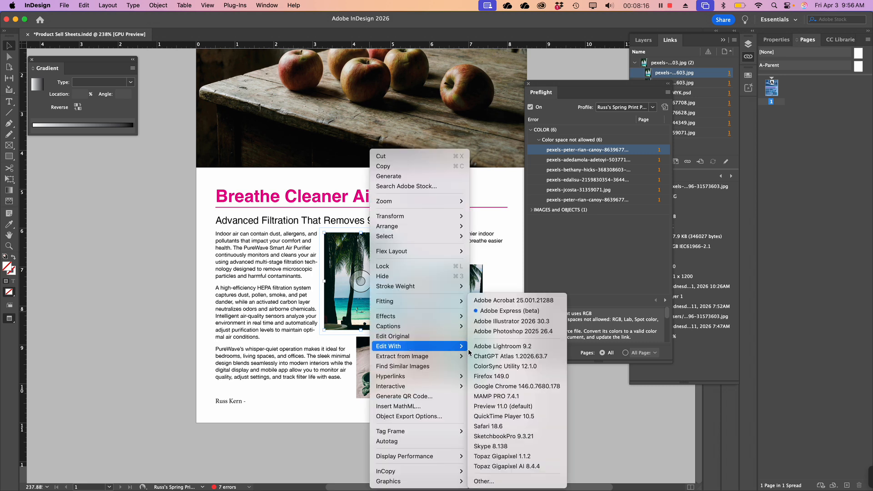
pyautogui.click(526, 332)
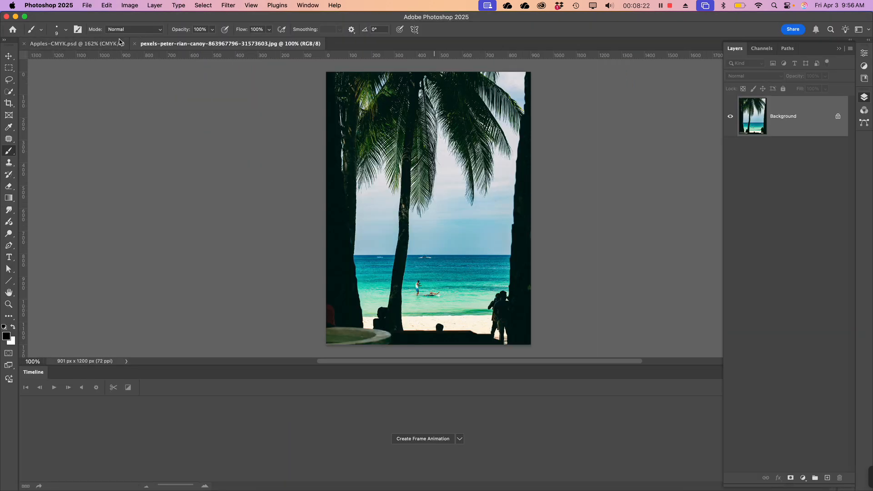
# Step: Convert the palm beach image to the U.S. Web Coated (SWOP) v2 profile with Relative Colorimetric intent
pyautogui.click(91, 8)
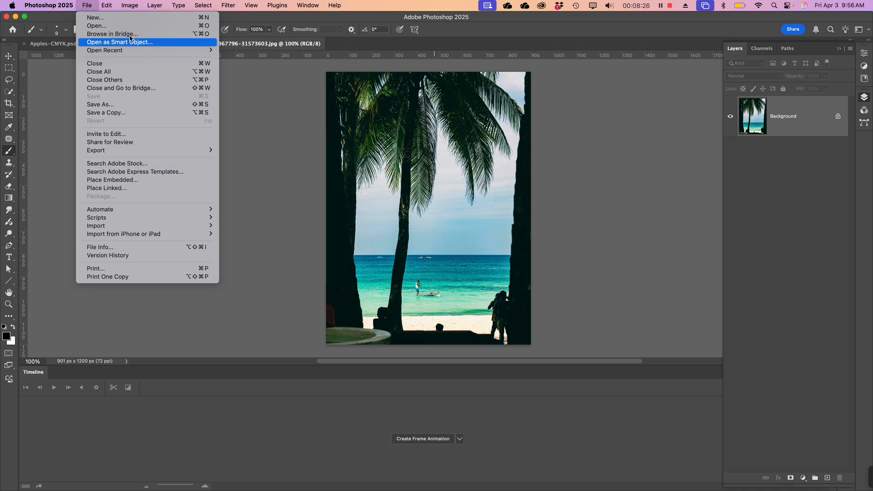
pyautogui.moveTo(111, 5)
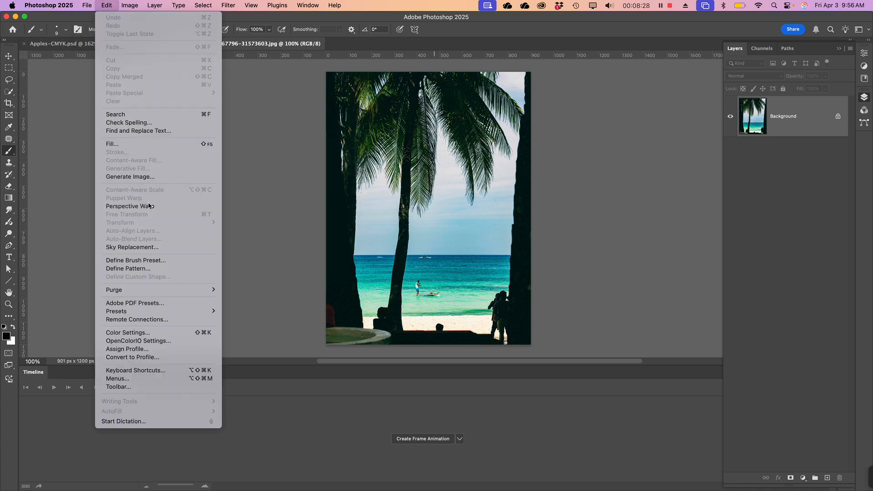
pyautogui.click(164, 359)
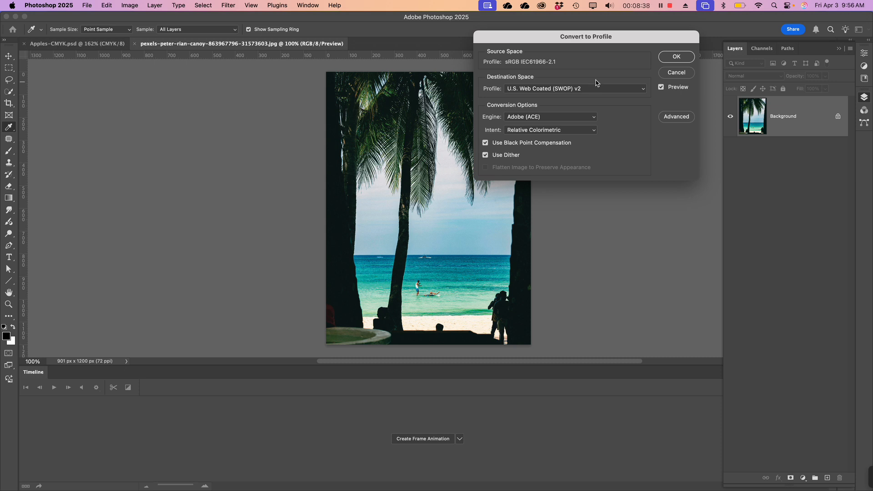
pyautogui.click(680, 56)
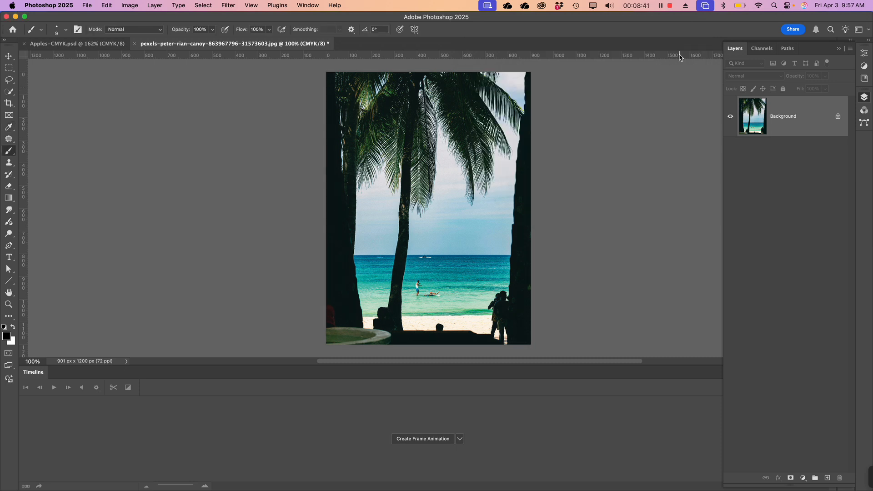
# Step: Save the converted beach image in Photoshop format as Beach-CMYK.psd in the Images folder
pyautogui.click(82, 4)
pyautogui.click(102, 105)
pyautogui.write('Beach-')
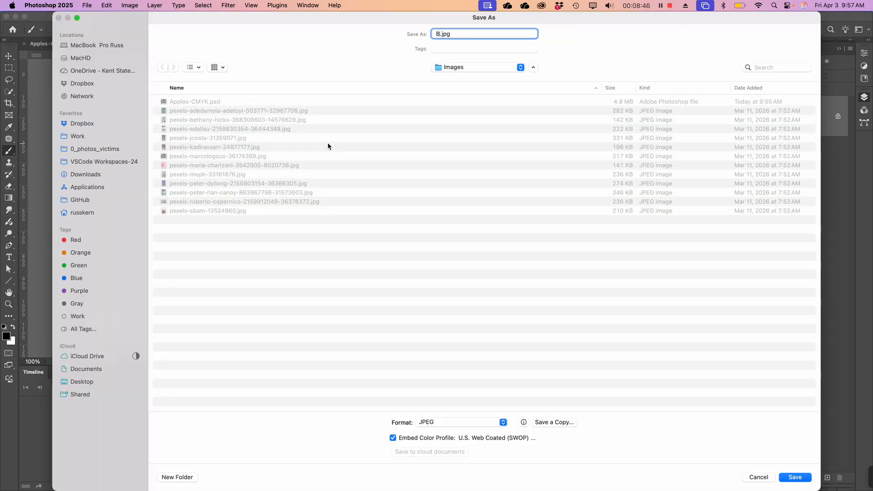
pyautogui.write('CMYK')
pyautogui.click(437, 420)
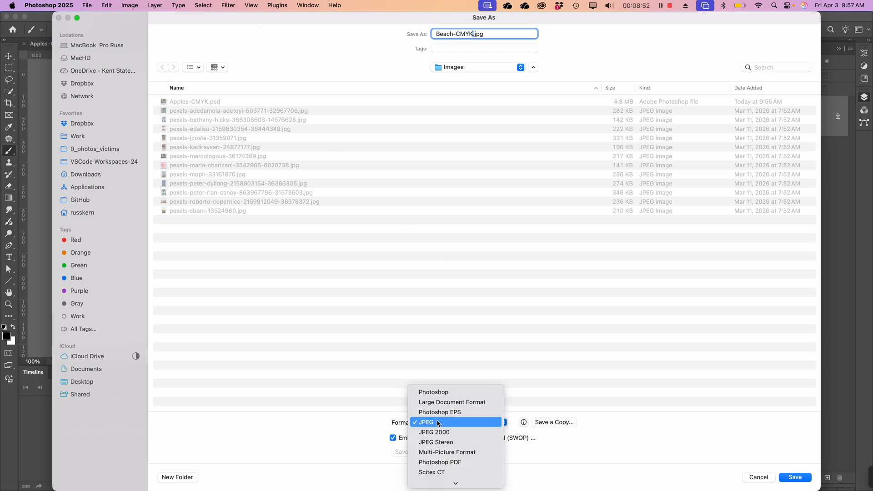
pyautogui.click(440, 393)
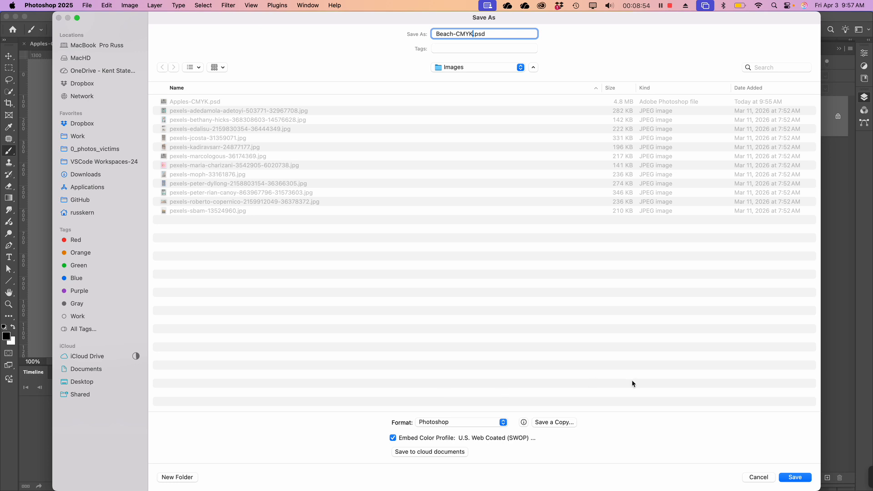
pyautogui.click(797, 479)
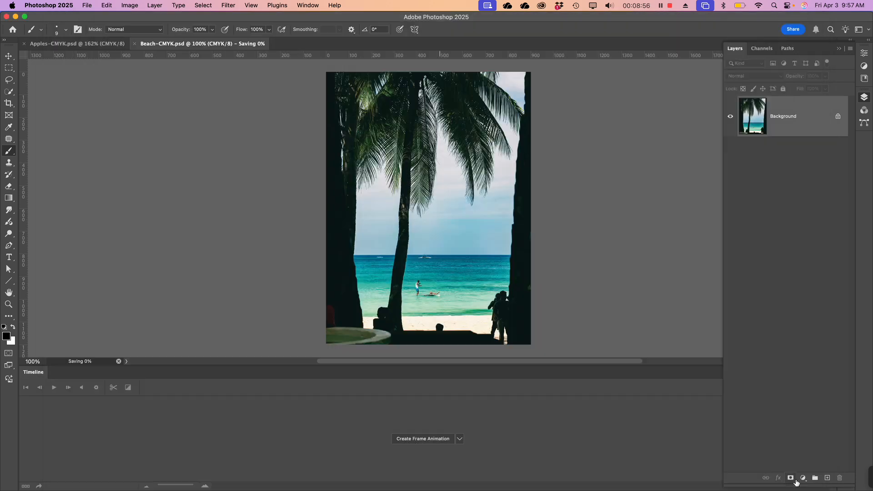
# Step: Switch to InDesign and place Beach-CMYK.psd from the Images folder, replacing the selected large palm beach image
pyautogui.press('super+Tab')
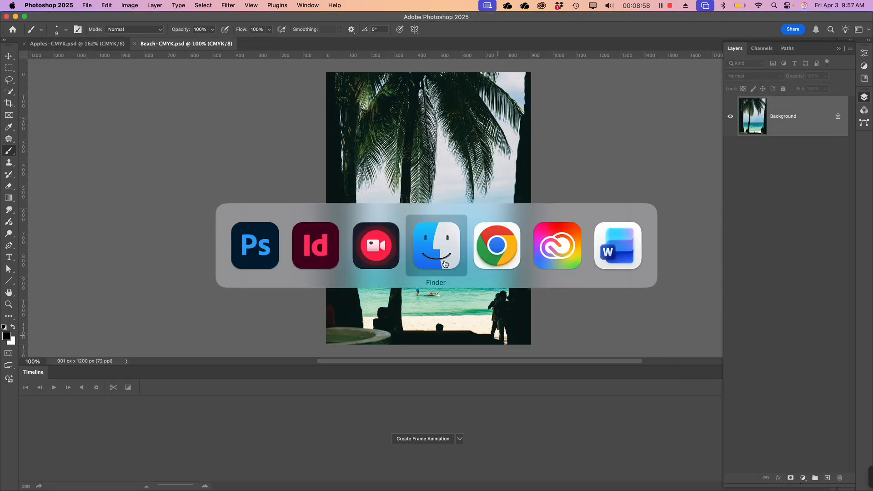
pyautogui.click(320, 254)
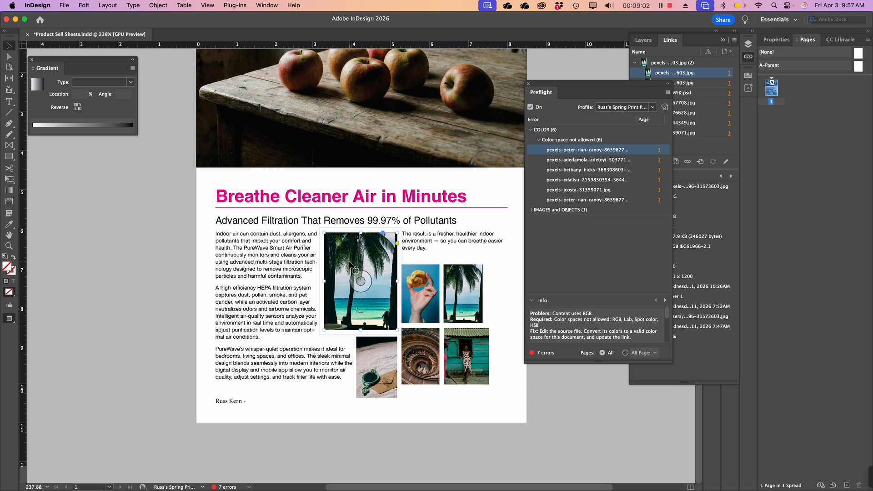
pyautogui.click(64, 5)
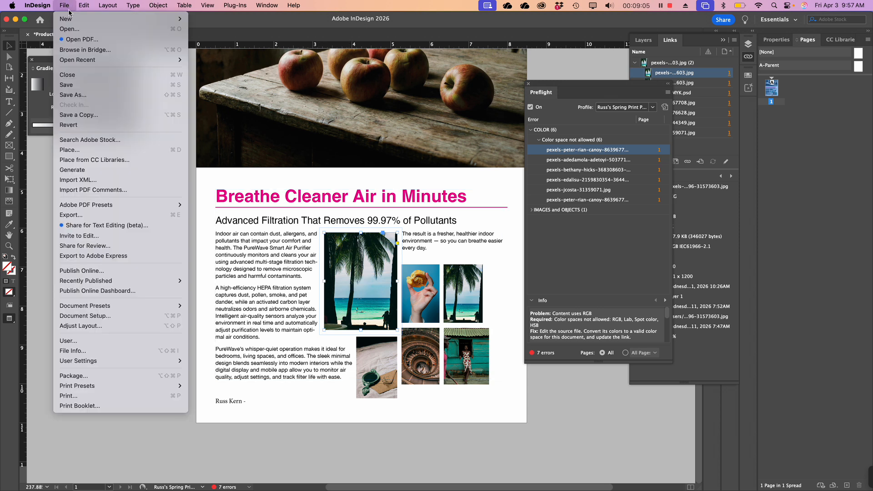
pyautogui.click(97, 153)
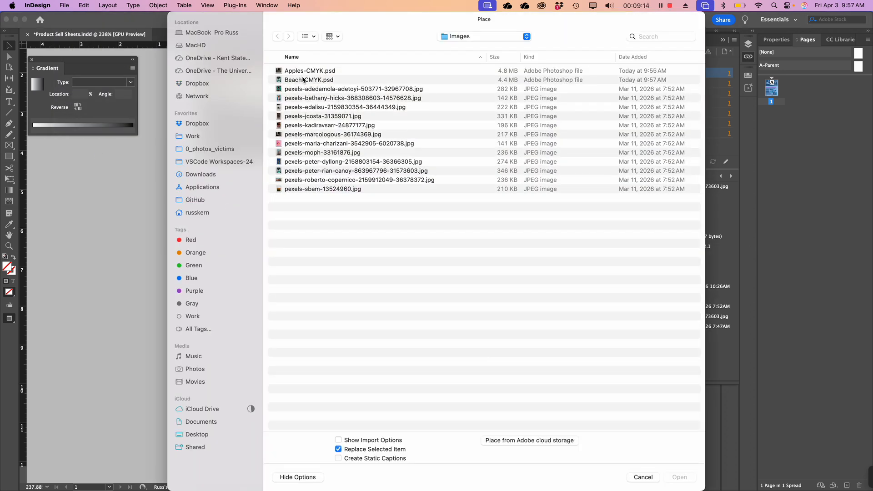
pyautogui.click(308, 80)
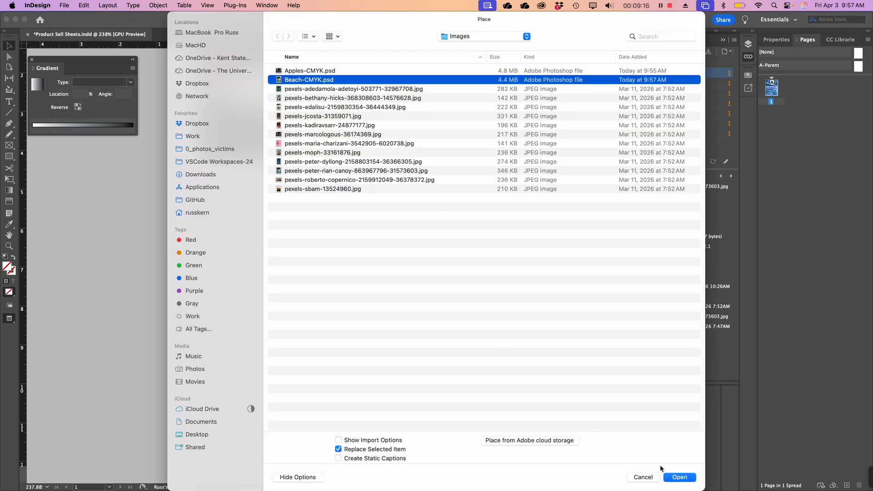
pyautogui.click(676, 476)
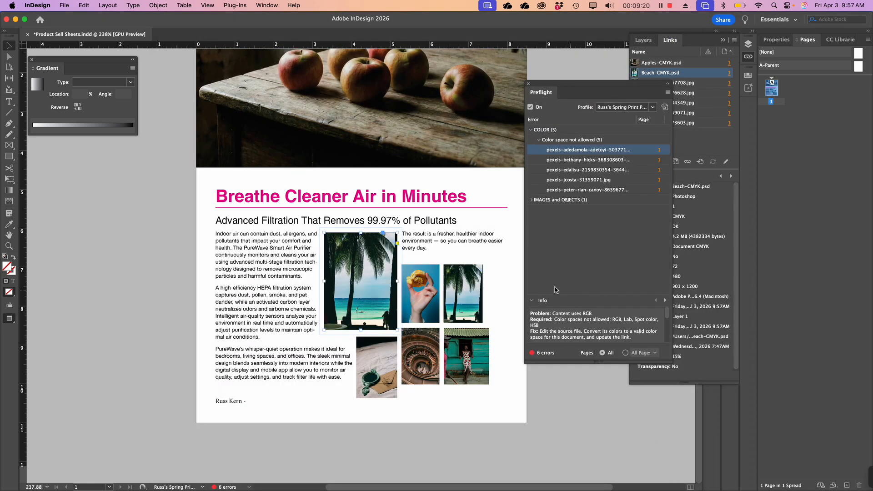
# Step: Open the image of the hand holding a pastry for editing in Adobe Photoshop 2025
pyautogui.click(422, 311)
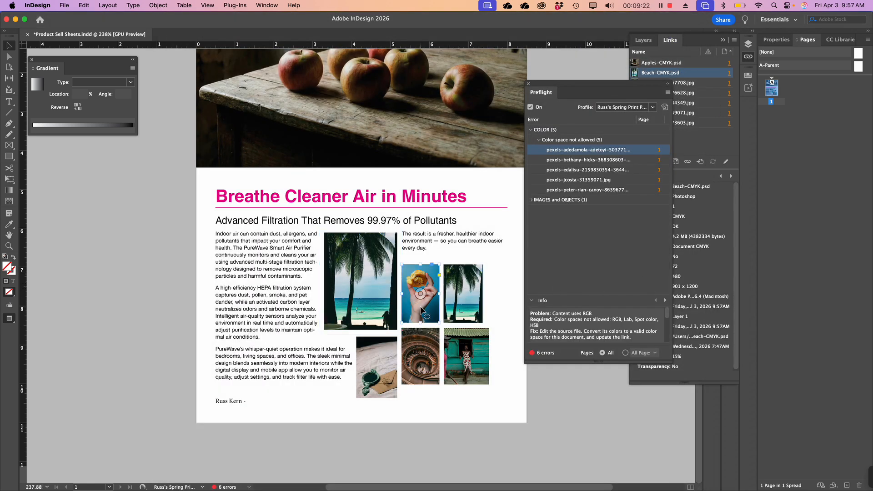
pyautogui.rightClick(424, 311)
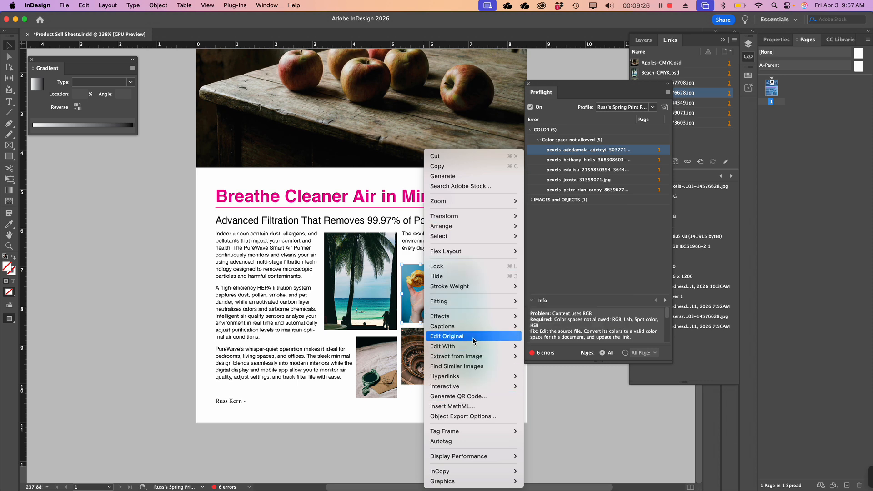
pyautogui.moveTo(473, 347)
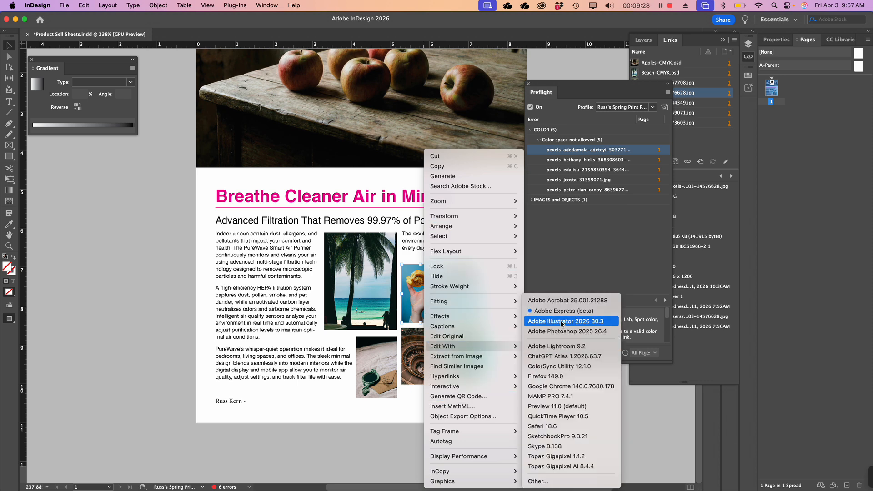
pyautogui.click(563, 331)
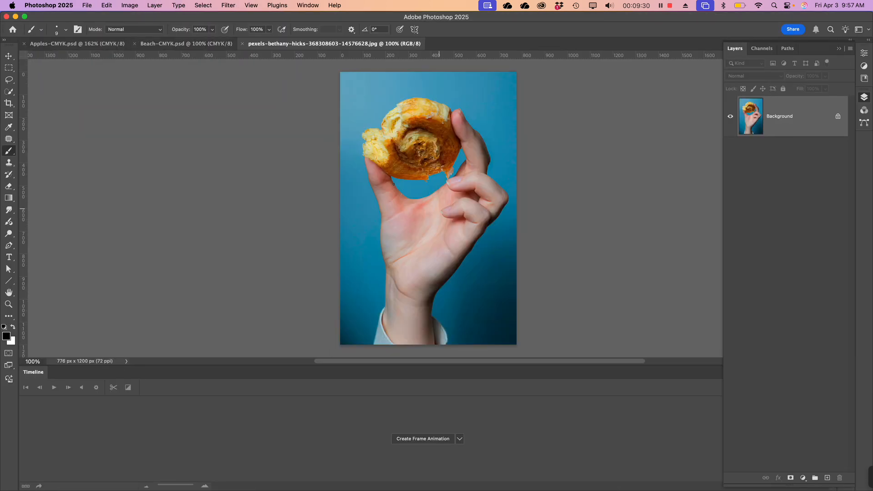
pyautogui.click(108, 5)
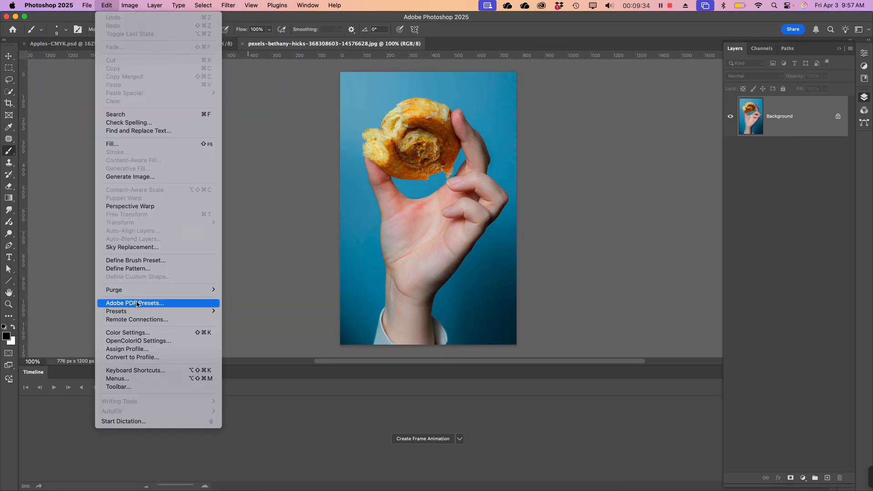
pyautogui.click(144, 335)
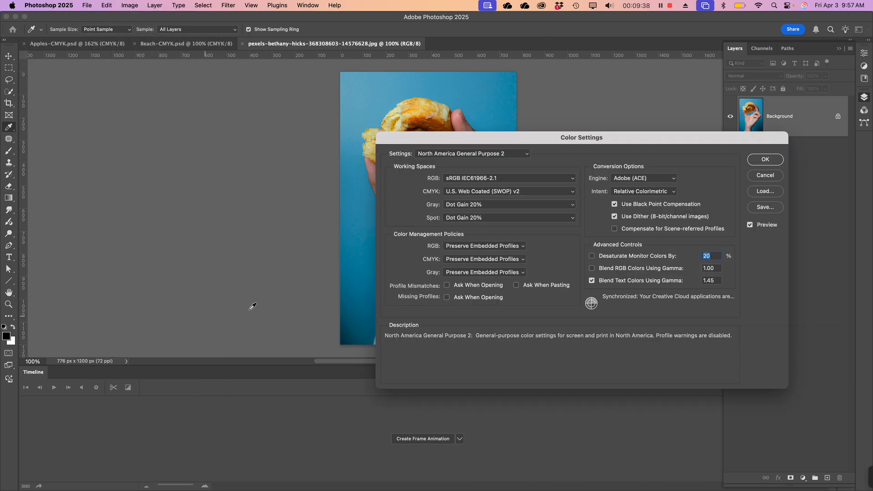
pyautogui.click(769, 177)
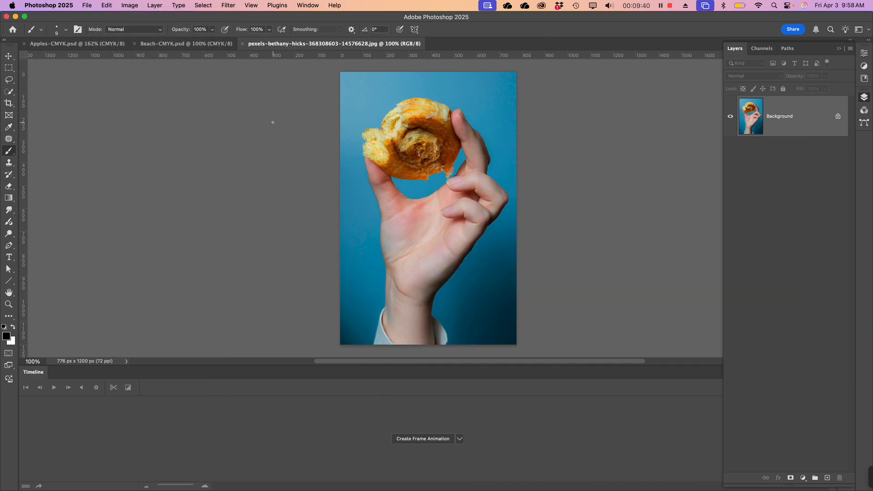
# Step: Convert the pastry image to the U.S. Web Coated (SWOP) v2 profile with Relative Colorimetric intent
pyautogui.click(107, 5)
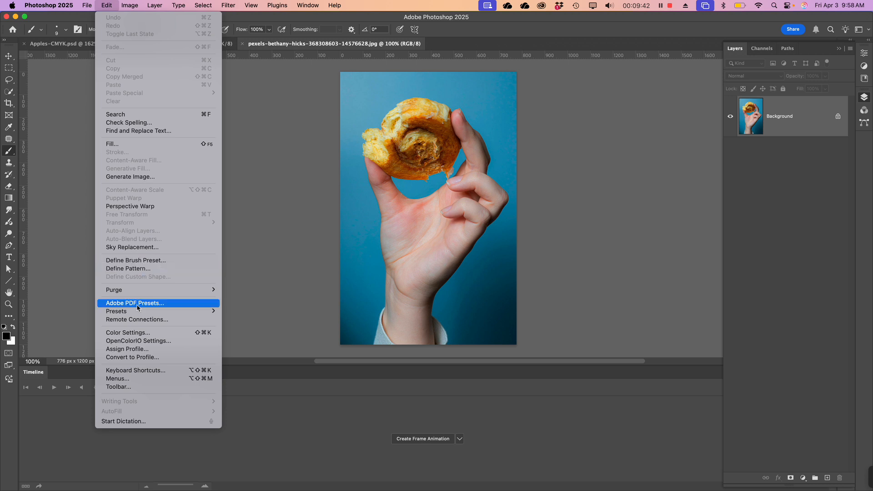
pyautogui.click(140, 357)
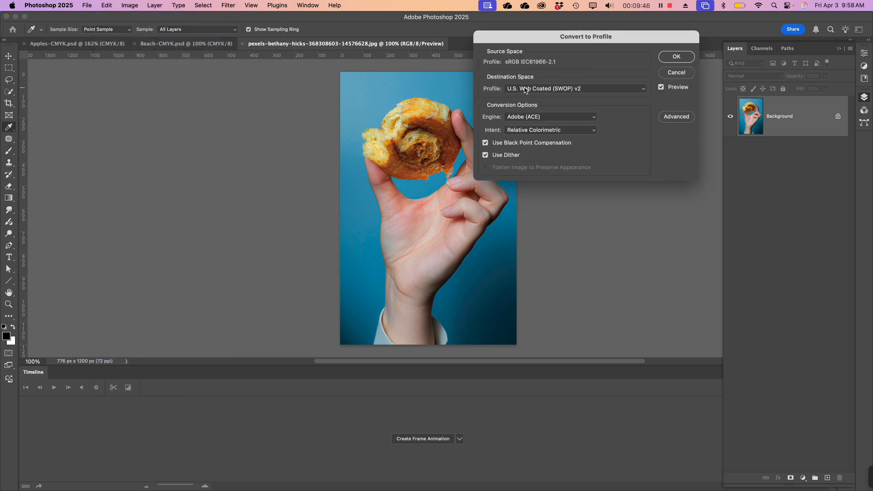
pyautogui.click(680, 57)
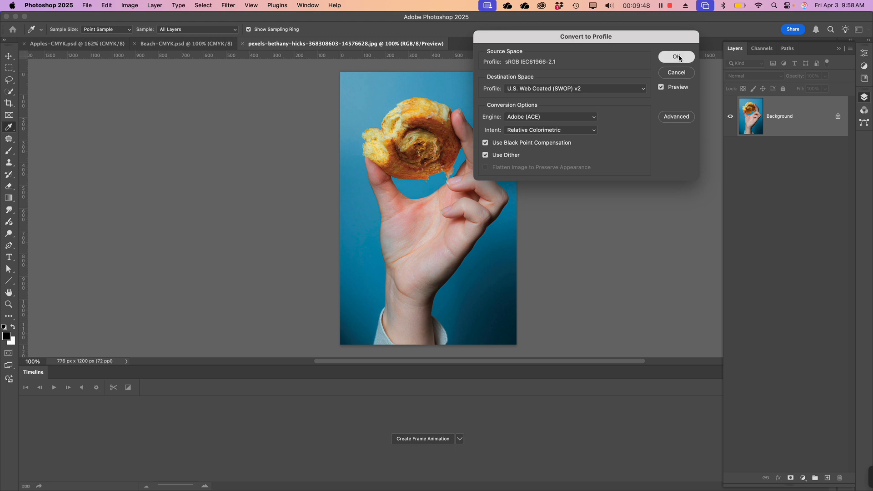
pyautogui.press('b')
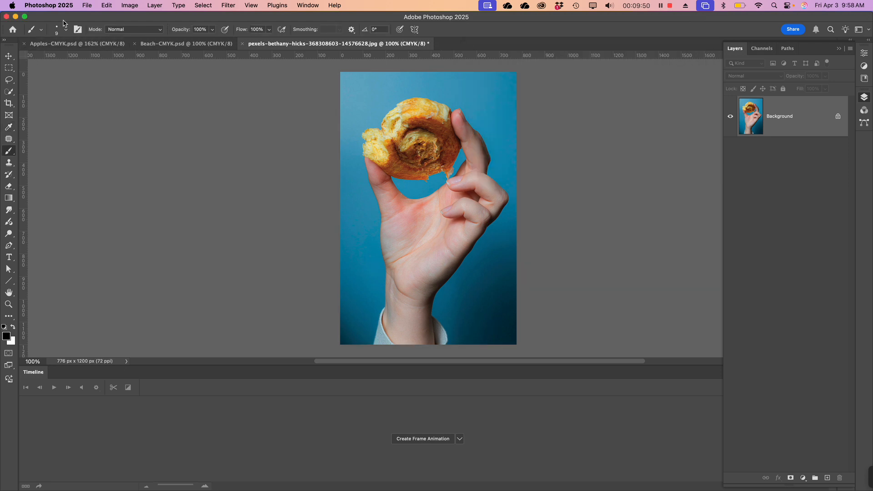
# Step: Save the converted pastry image in Photoshop format as Donut-CMYK.psd in the Images folder
pyautogui.click(87, 5)
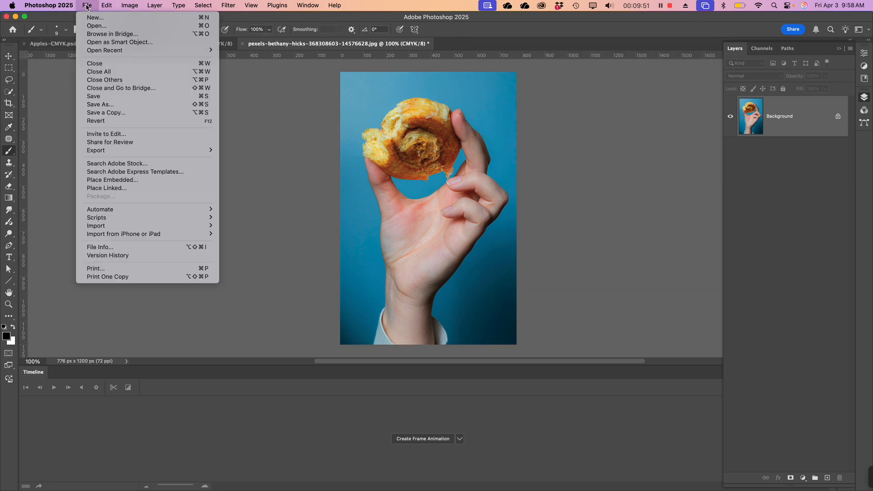
pyautogui.click(108, 107)
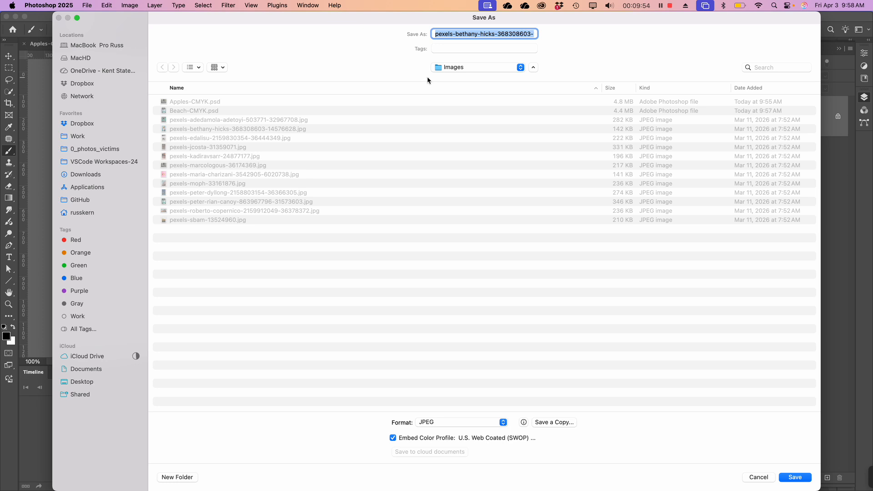
pyautogui.write('Donut')
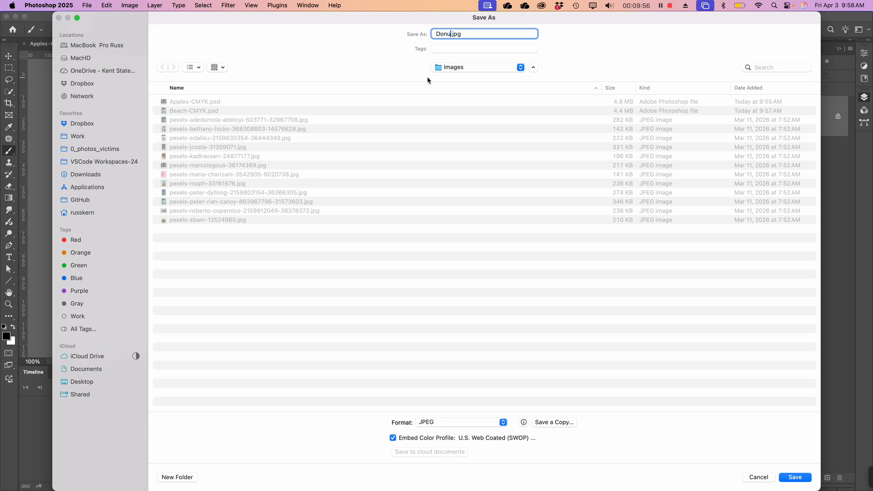
pyautogui.write('.')
pyautogui.write('psd')
pyautogui.press('BackSpace')
pyautogui.press('BackSpace')
pyautogui.press('BackSpace')
pyautogui.press('BackSpace')
pyautogui.press('Right')
pyautogui.click(460, 424)
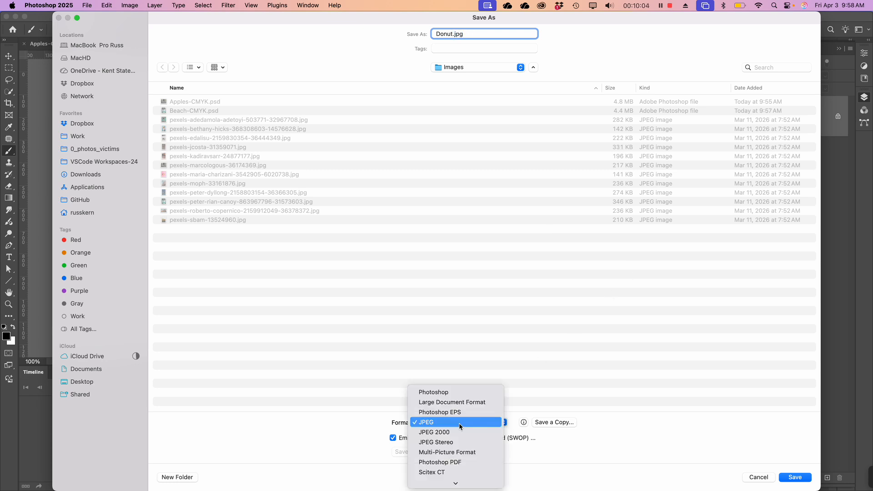
pyautogui.click(455, 396)
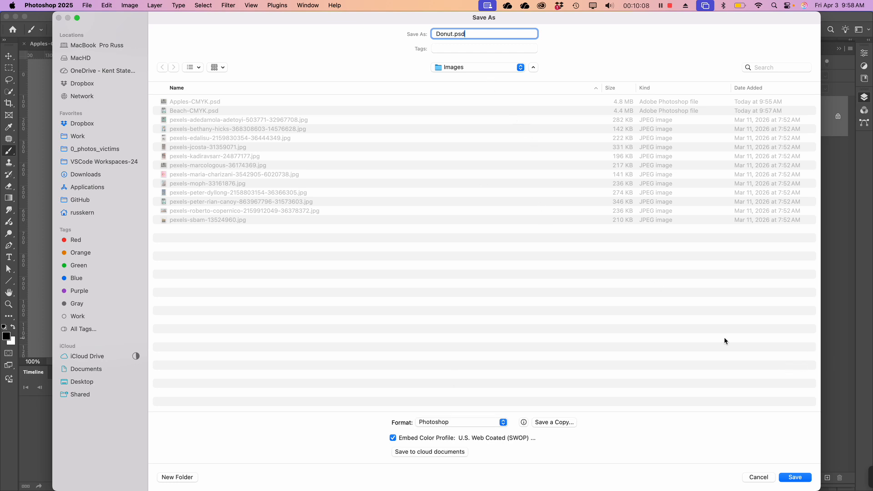
pyautogui.write('-CMYK')
pyautogui.click(795, 477)
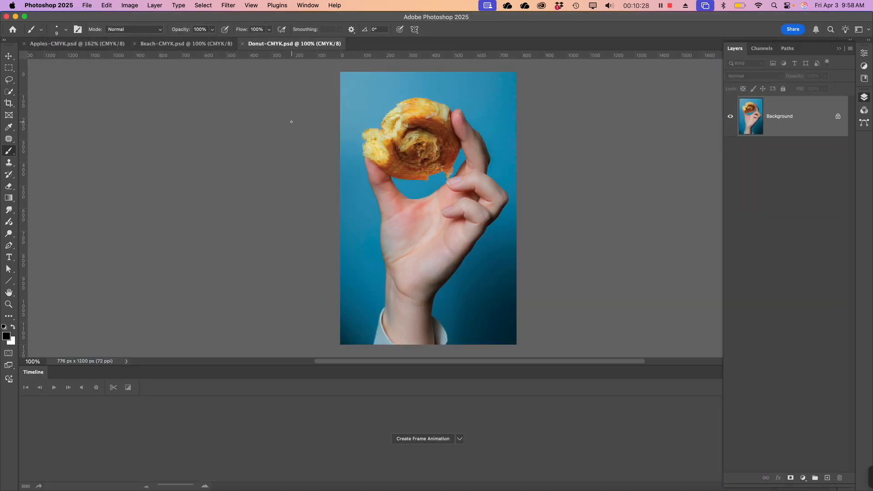
# Step: Switch to InDesign and place Donut-CMYK.psd from the Images folder, replacing the selected pastry image
pyautogui.press('super+Tab')
pyautogui.click(325, 251)
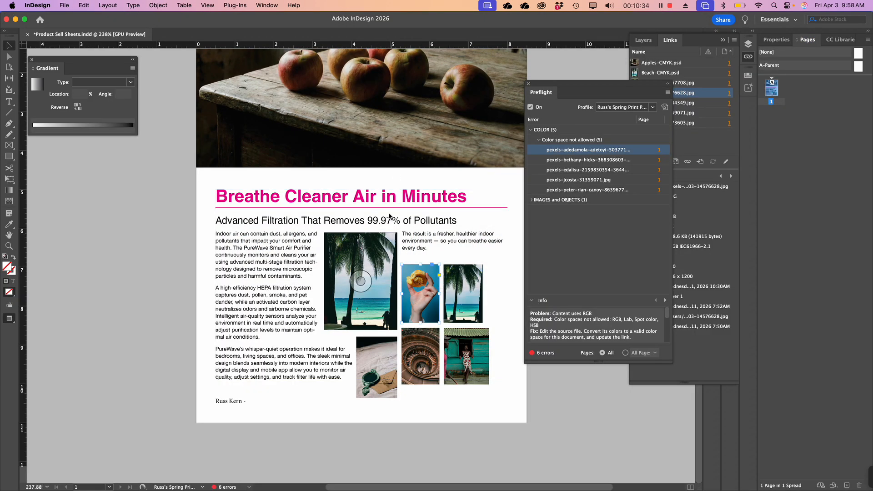
pyautogui.press('super+d')
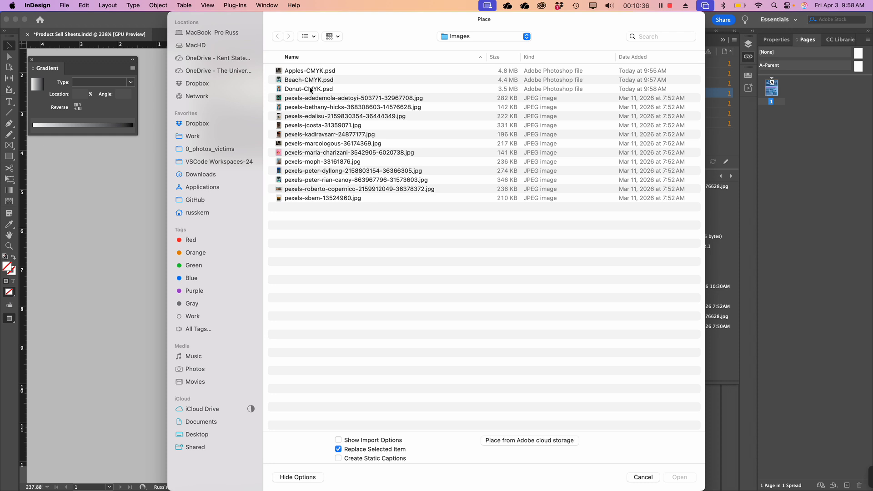
pyautogui.click(310, 89)
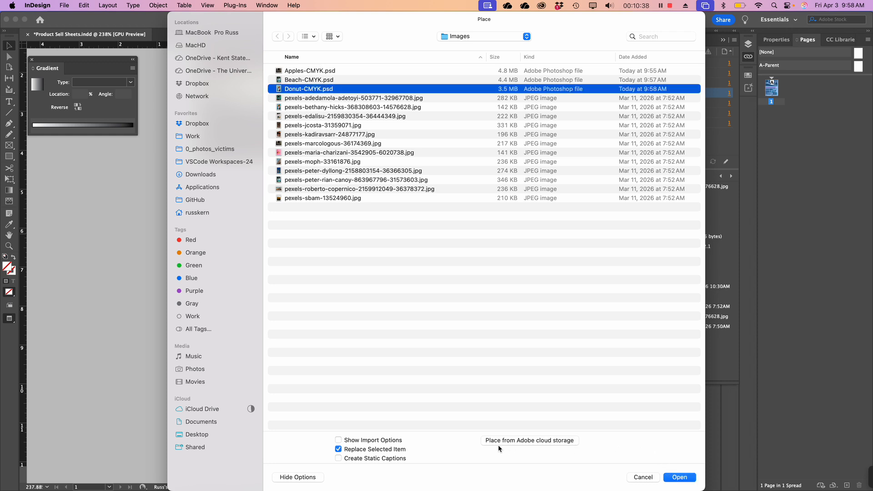
pyautogui.click(687, 478)
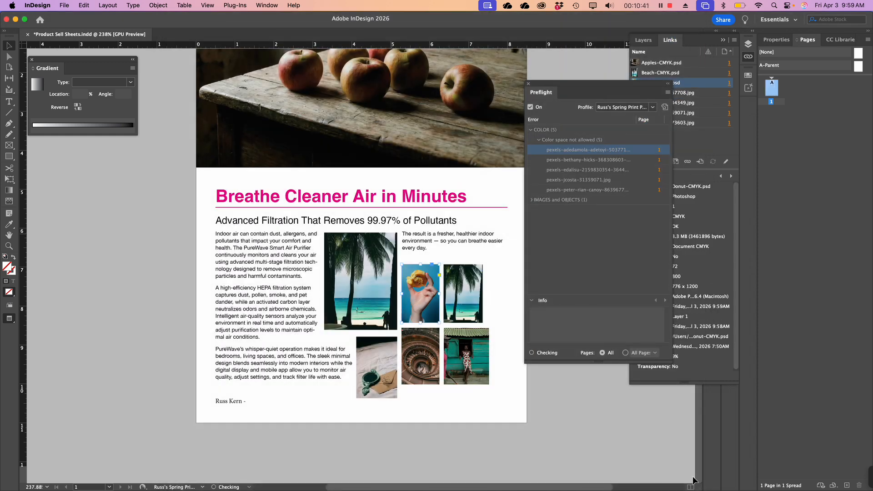
# Step: Replace the small palm beach image beside the pastry picture with Beach-CMYK.psd and deselect it
pyautogui.click(475, 308)
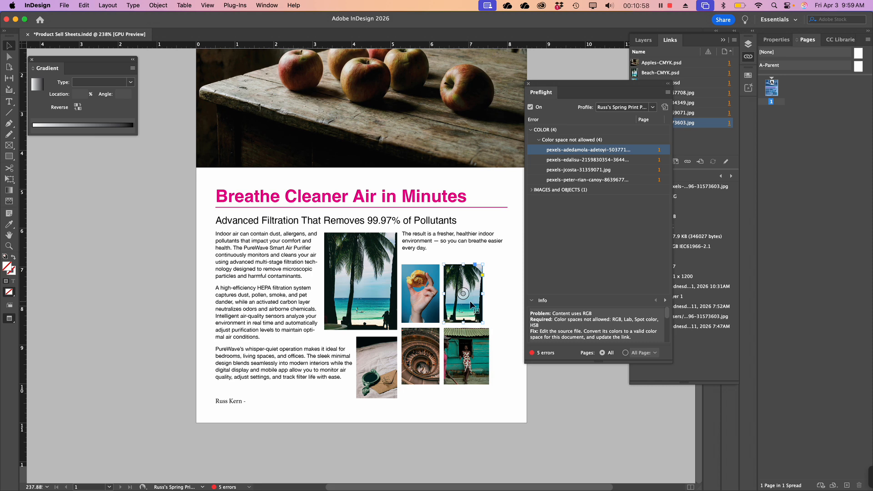
pyautogui.press('super+d')
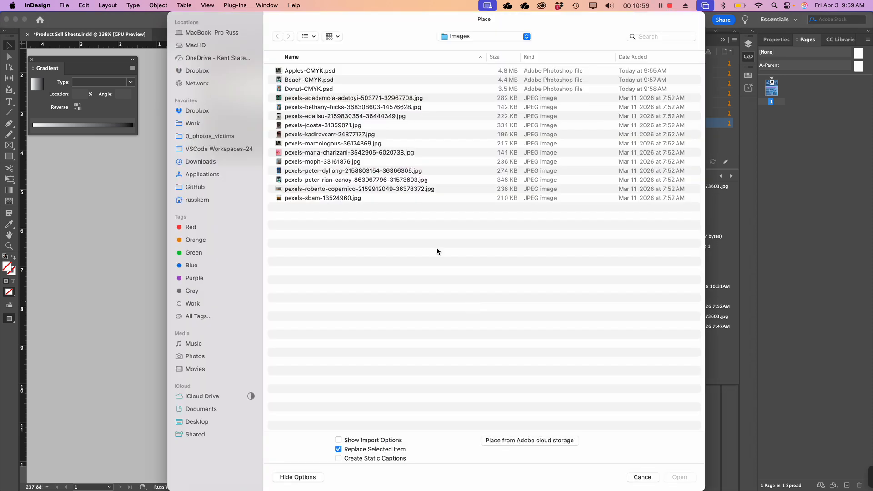
pyautogui.click(304, 81)
pyautogui.click(679, 477)
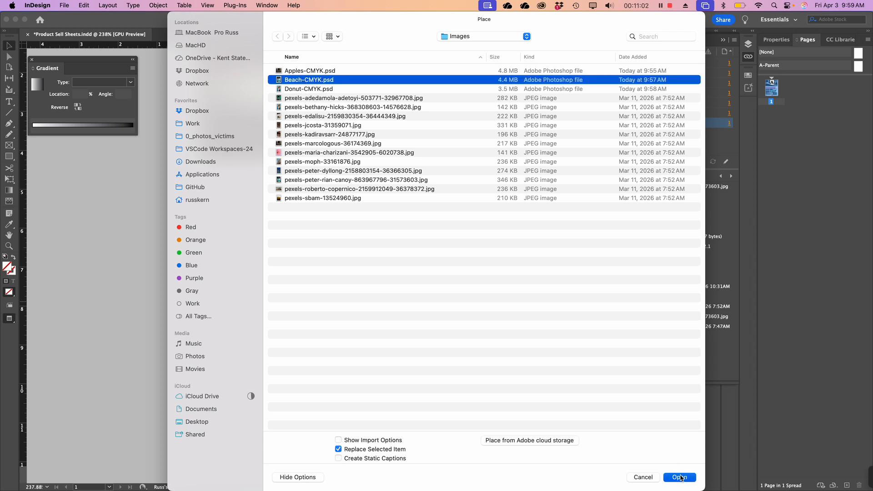
pyautogui.click(405, 410)
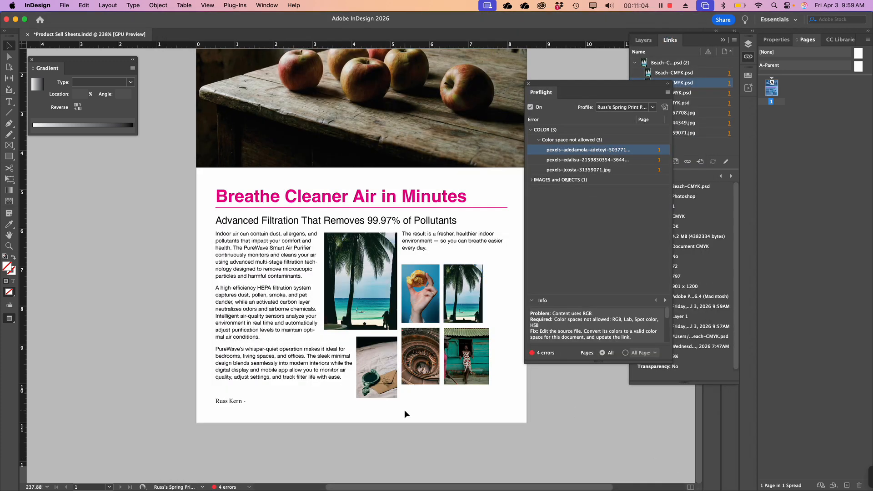
# Step: Open the image of the green hand mirror and envelope for editing in Adobe Photoshop 2025
pyautogui.click(374, 352)
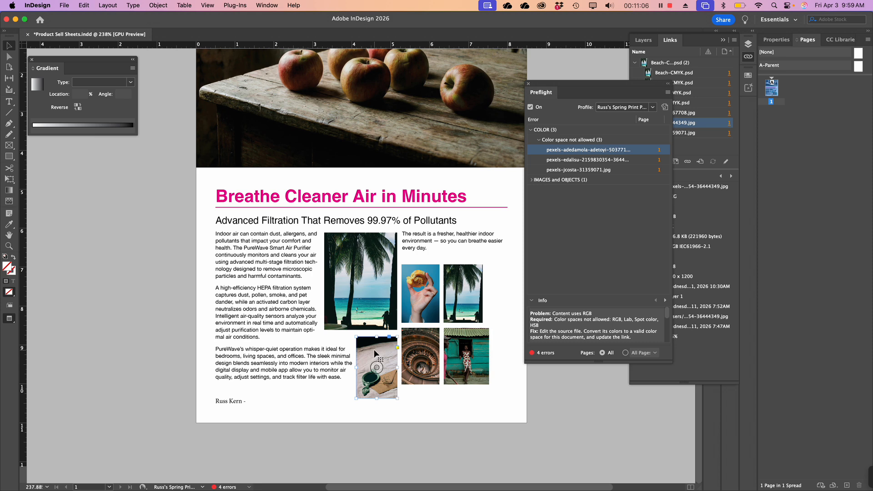
pyautogui.rightClick(373, 349)
pyautogui.moveTo(419, 356)
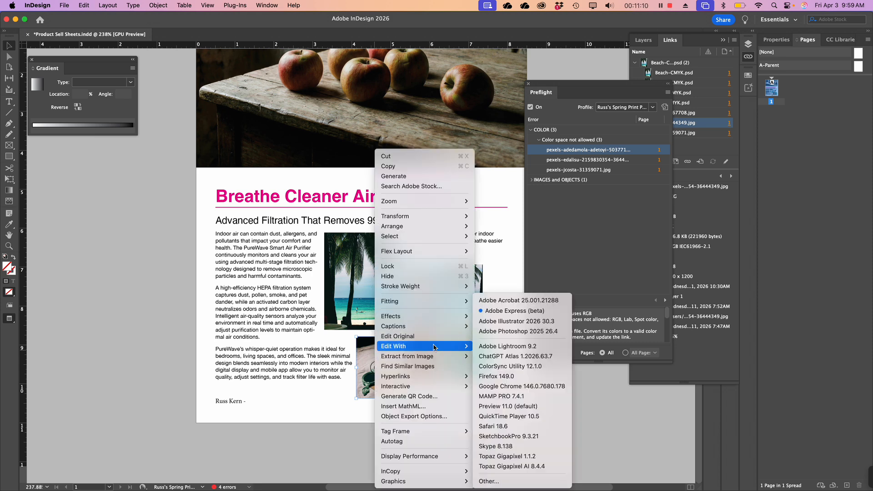
pyautogui.click(519, 332)
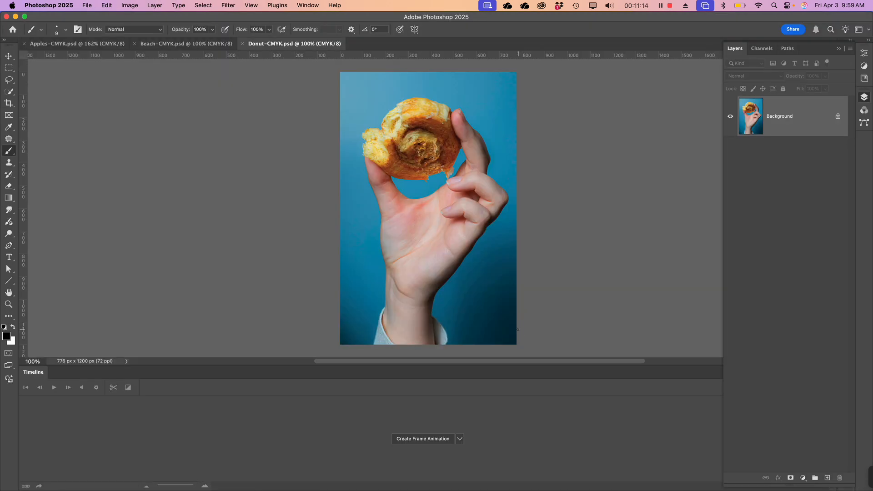
# Step: Convert the hand mirror and envelope image to the U.S. Web Coated (SWOP) v2 profile
pyautogui.click(106, 6)
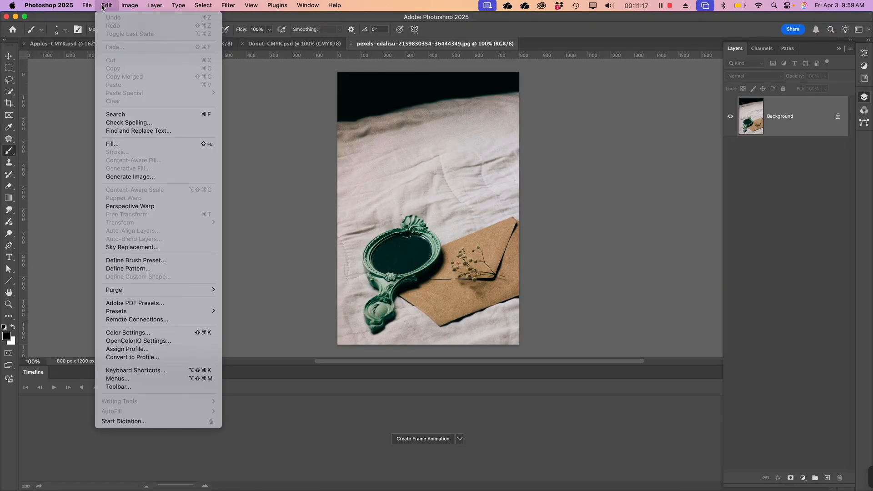
pyautogui.click(144, 359)
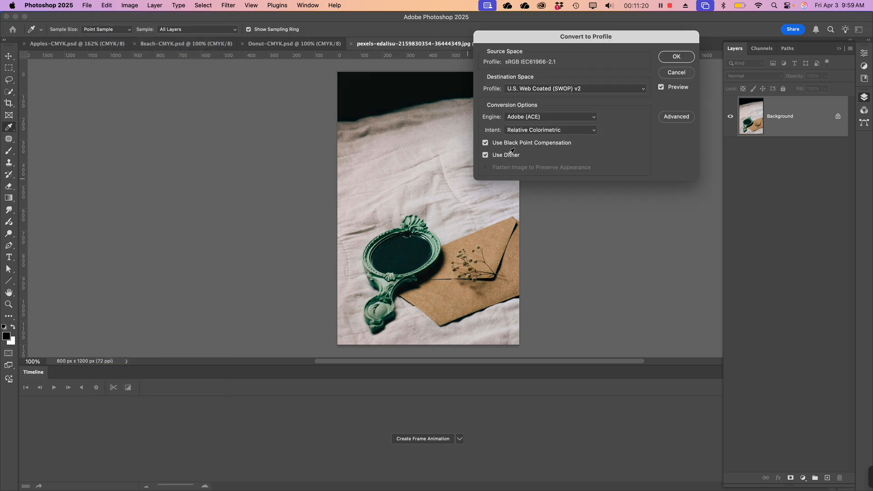
pyautogui.click(677, 57)
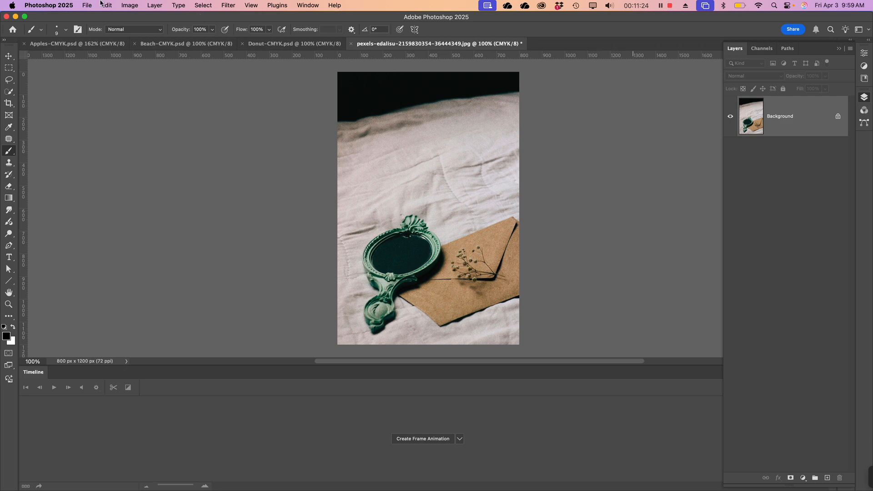
# Step: Save the converted mirror image in Photoshop format as Mirror-CMYK.psd in the Images folder
pyautogui.click(86, 6)
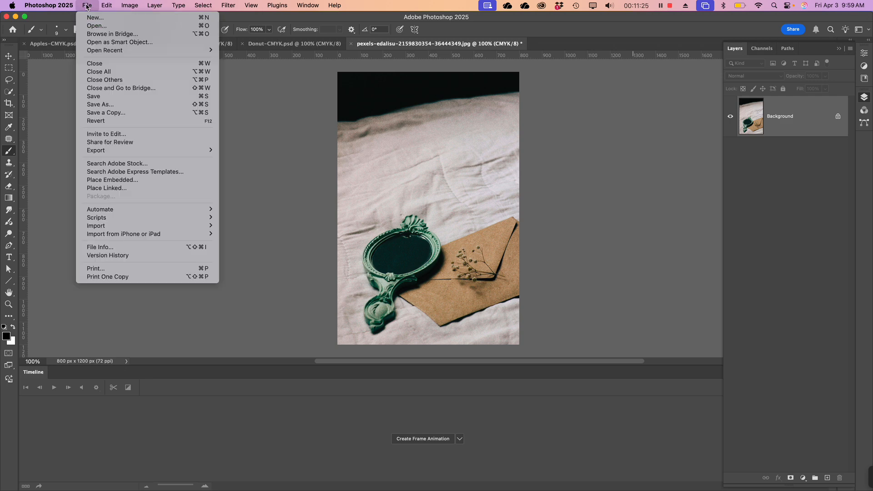
pyautogui.click(94, 109)
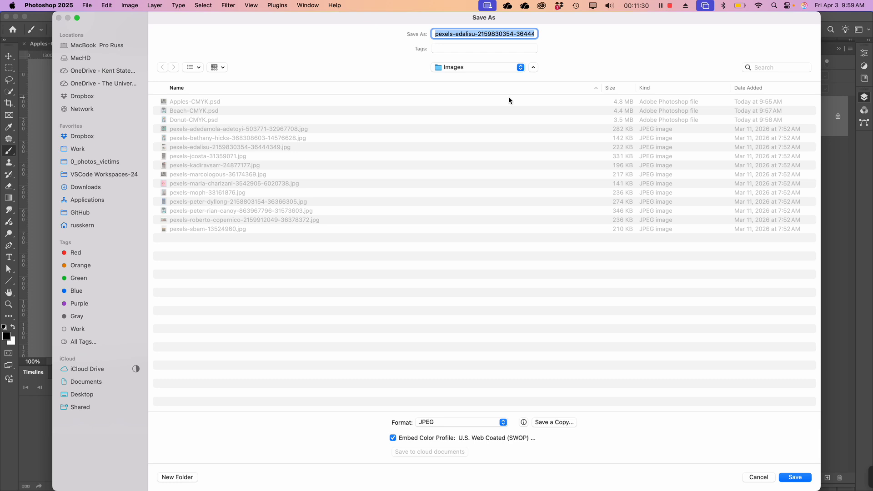
pyautogui.write('Mirr')
pyautogui.write('or-CM')
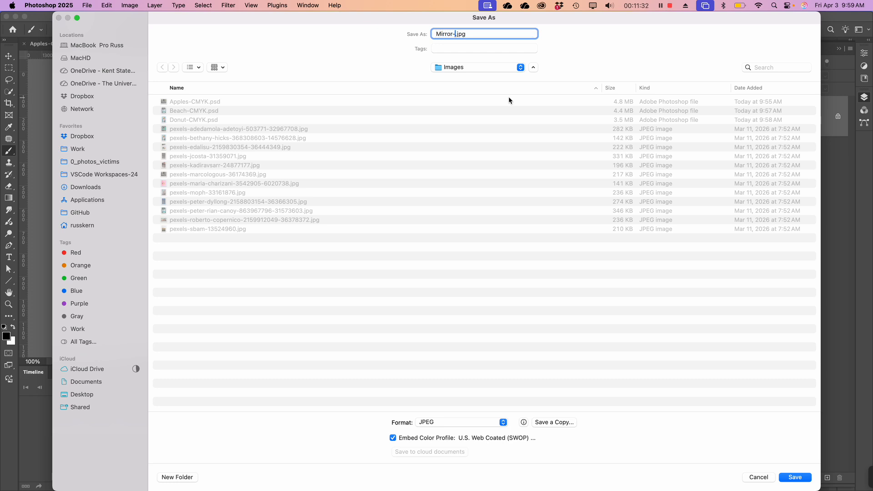
pyautogui.write('YK')
pyautogui.click(458, 422)
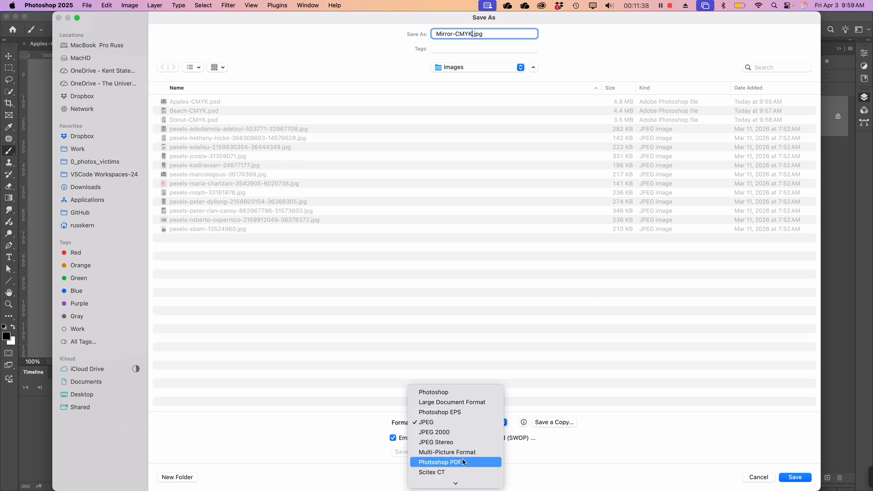
pyautogui.scroll(-1, 462, 459)
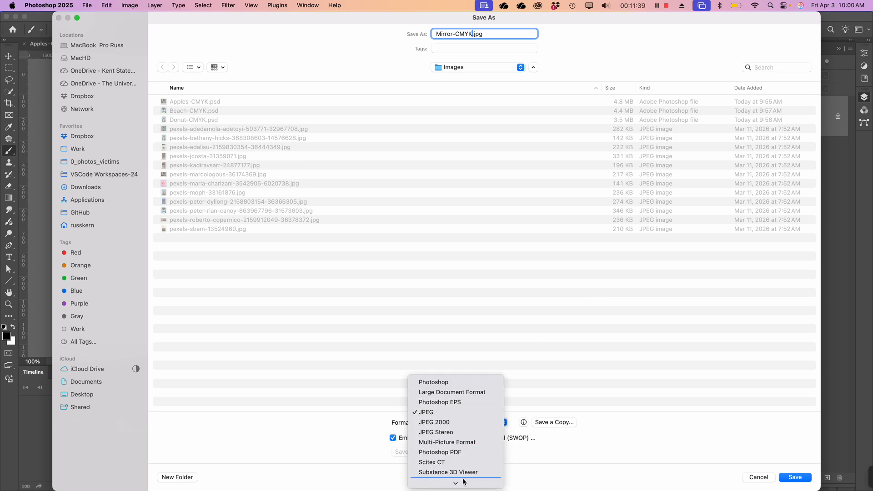
pyautogui.click(453, 385)
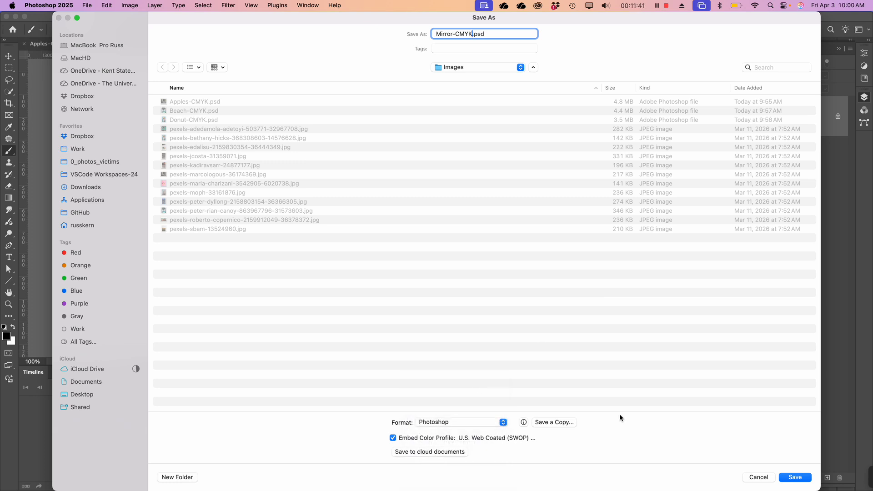
pyautogui.click(796, 478)
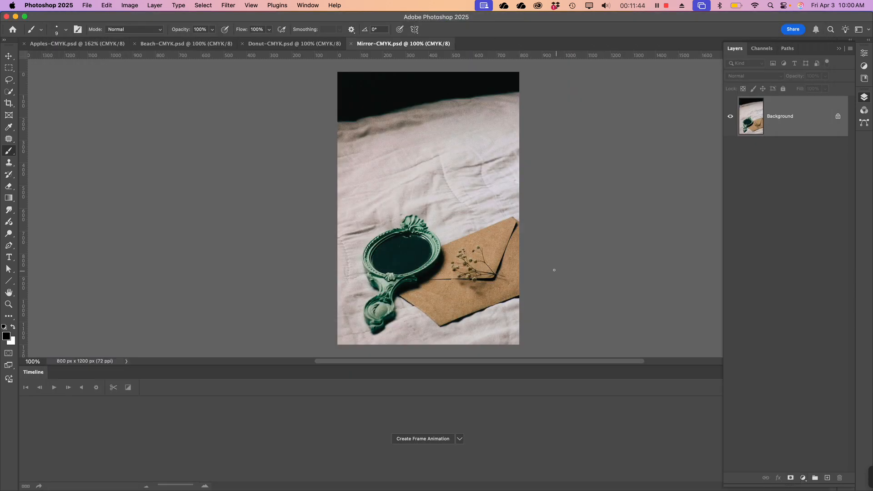
# Step: Switch to InDesign and place Mirror-CMYK.psd from the Images folder, replacing the selected hand mirror image
pyautogui.press('super+Tab')
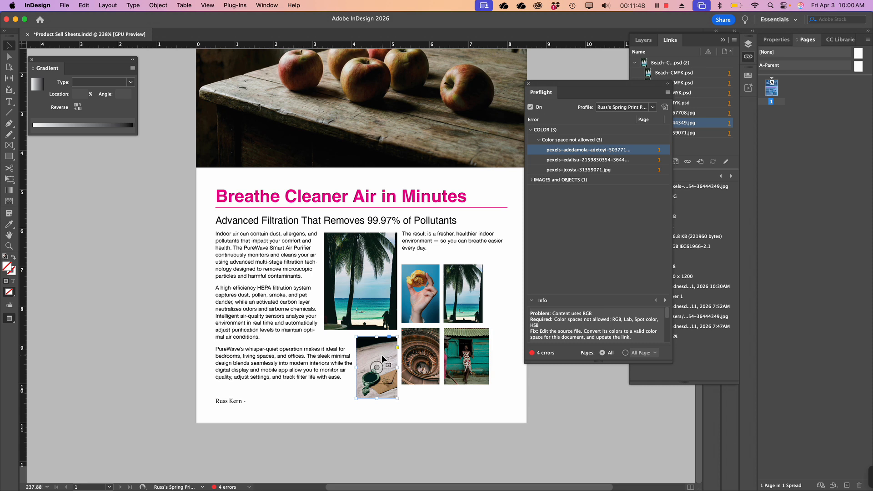
pyautogui.rightClick(386, 387)
pyautogui.press('Escape')
pyautogui.press('super+d')
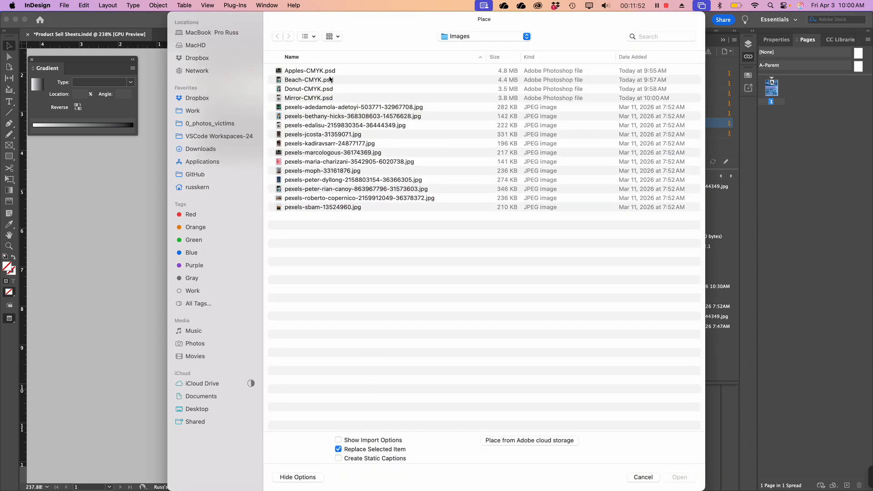
pyautogui.click(308, 98)
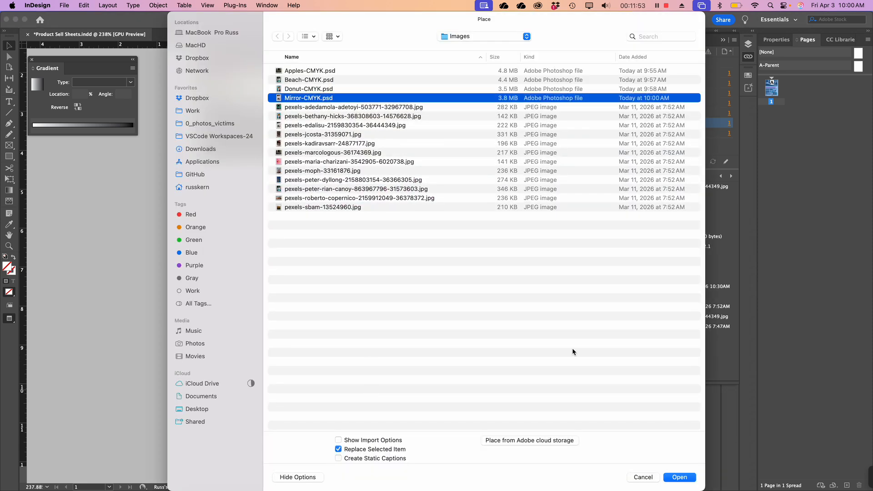
pyautogui.click(679, 477)
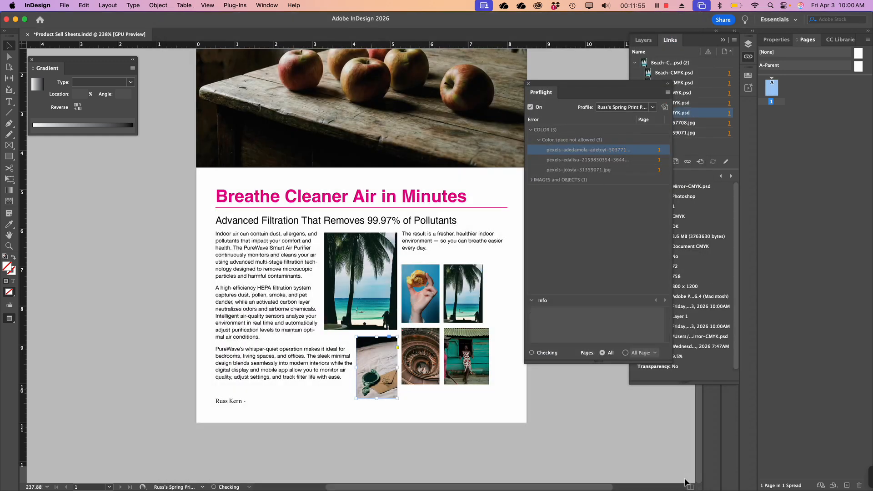
# Step: Open the spiral staircase image for editing in Adobe Photoshop 2025
pyautogui.click(423, 376)
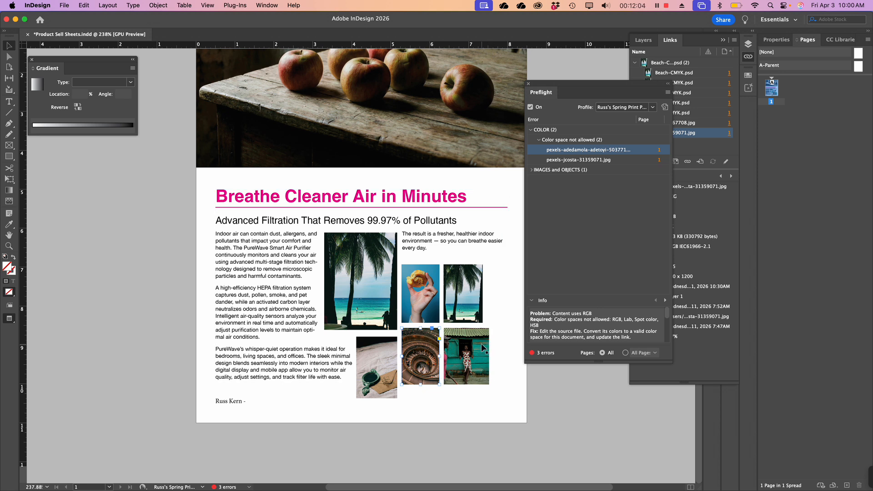
pyautogui.rightClick(419, 355)
pyautogui.moveTo(454, 373)
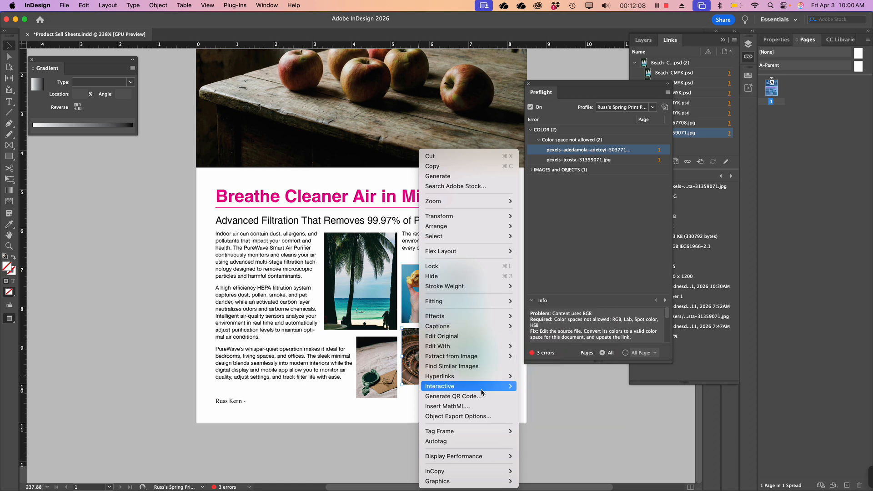
pyautogui.moveTo(483, 349)
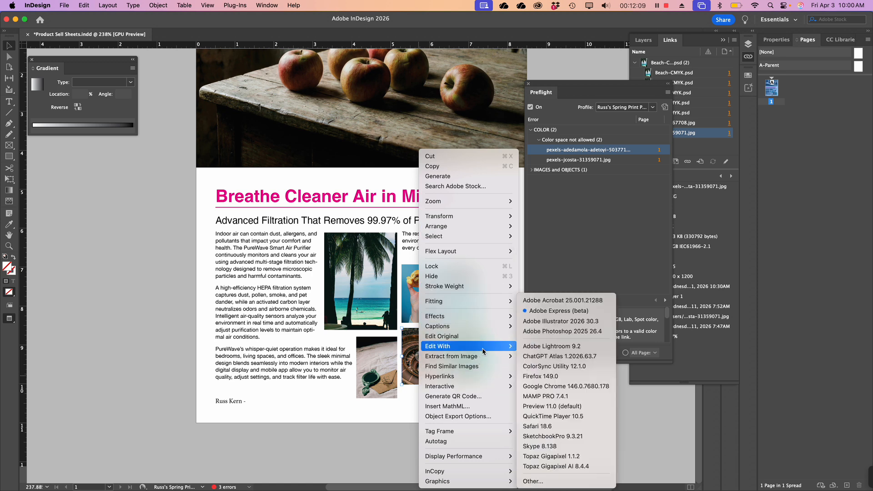
pyautogui.click(552, 330)
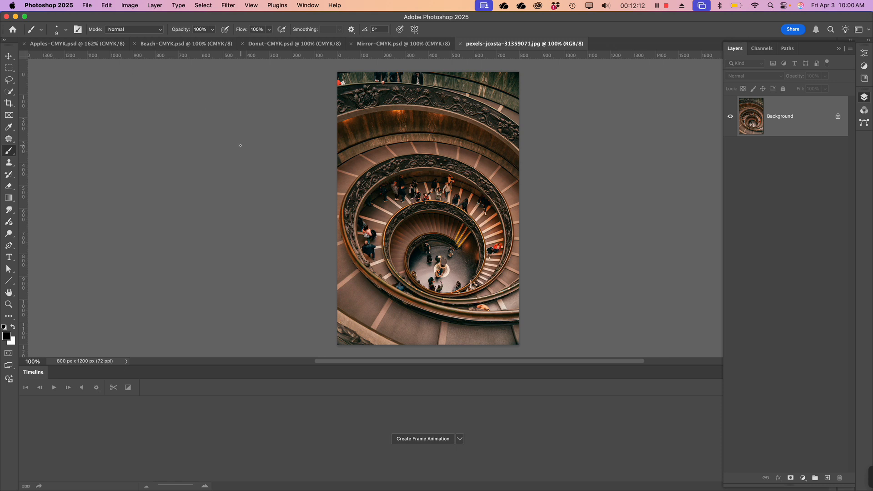
# Step: Convert the spiral staircase image to the U.S. Web Coated (SWOP) v2 profile
pyautogui.click(107, 5)
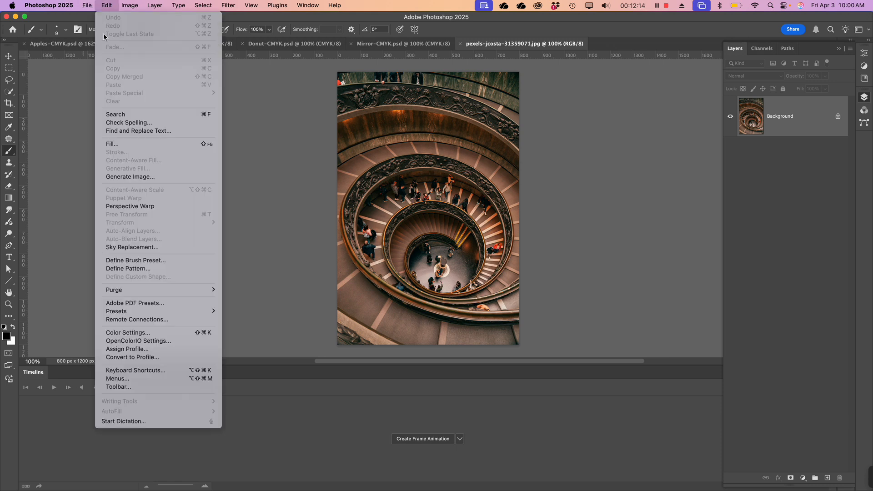
pyautogui.click(131, 357)
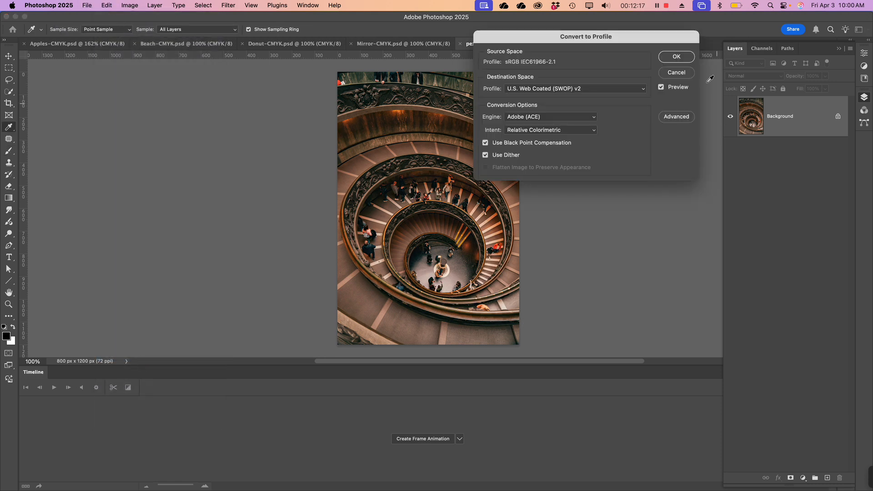
pyautogui.click(676, 57)
# Step: Save the converted staircase image in Photoshop format as stairs-cmyk.psd in the Images folder
pyautogui.click(87, 5)
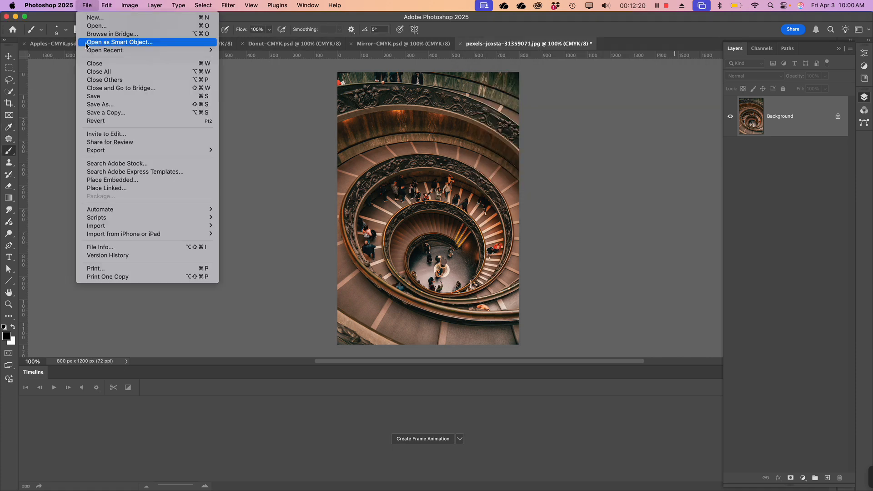
pyautogui.click(99, 106)
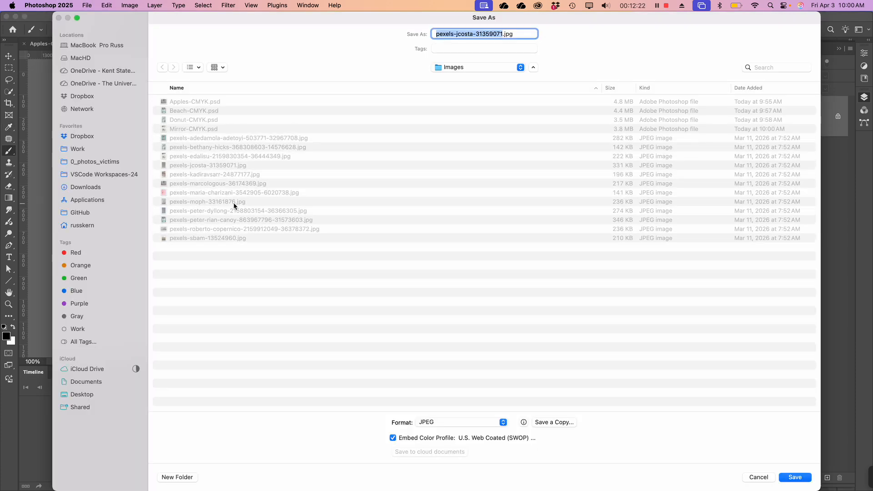
pyautogui.write('stairs')
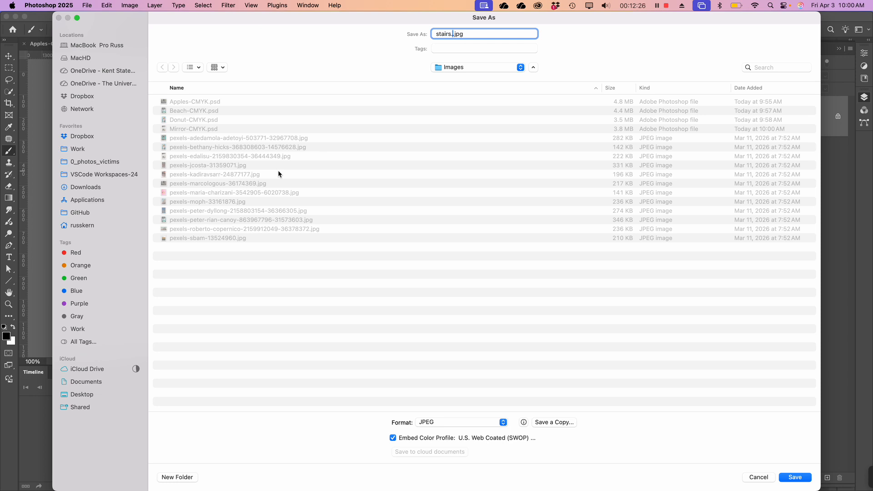
pyautogui.write('-cmyk')
pyautogui.click(438, 421)
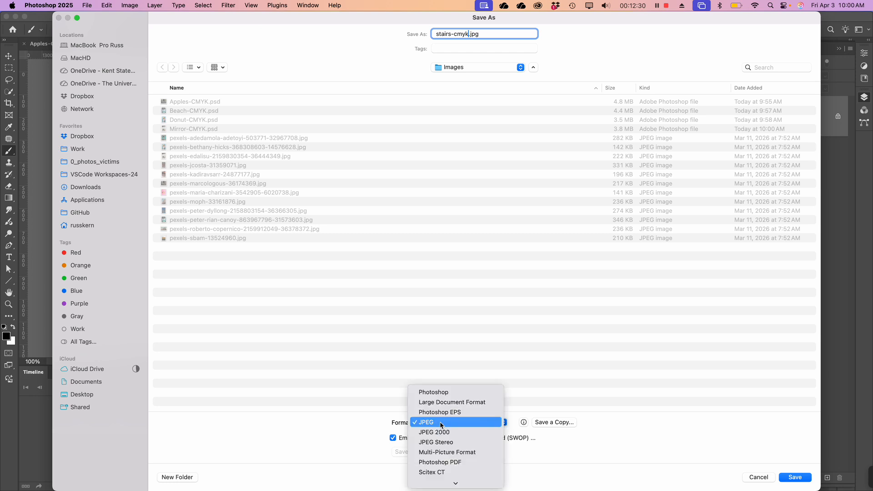
pyautogui.click(448, 394)
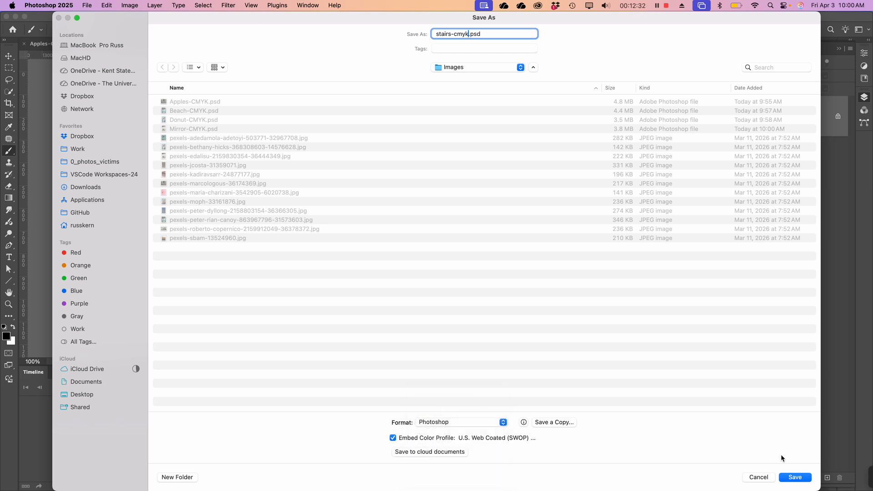
pyautogui.click(795, 477)
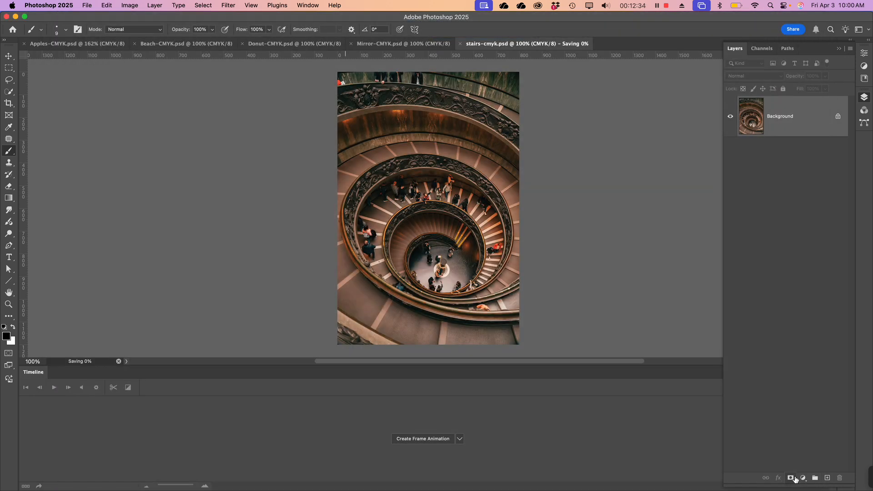
# Step: Switch to InDesign and place stairs-cmyk.psd from the Images folder, replacing the selected spiral staircase image
pyautogui.press('super+Tab')
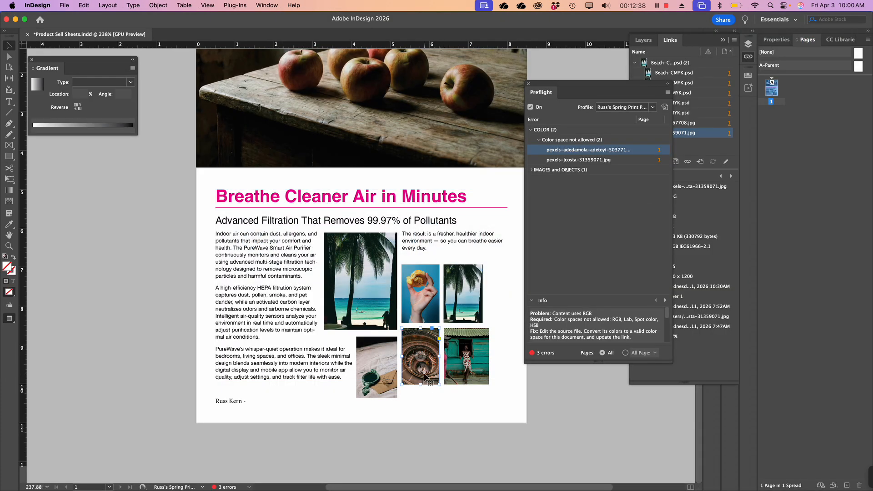
pyautogui.press('super+d')
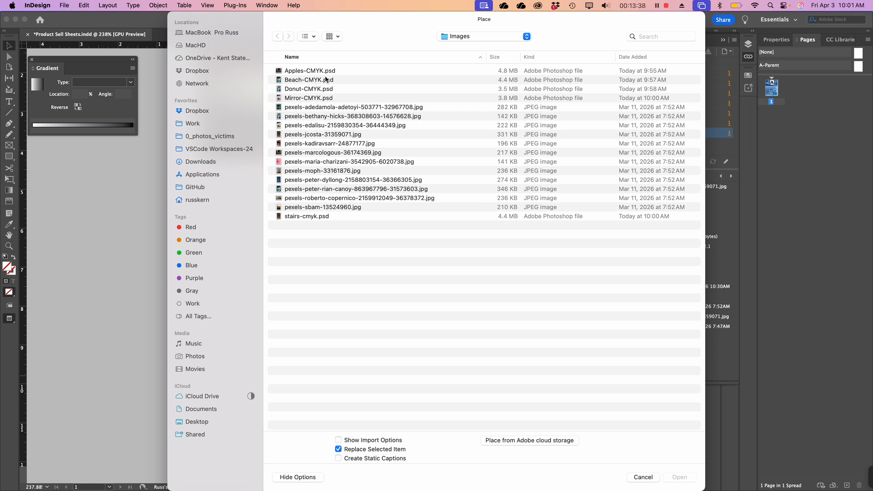
pyautogui.press('super+Tab')
pyautogui.press('Escape')
pyautogui.click(314, 217)
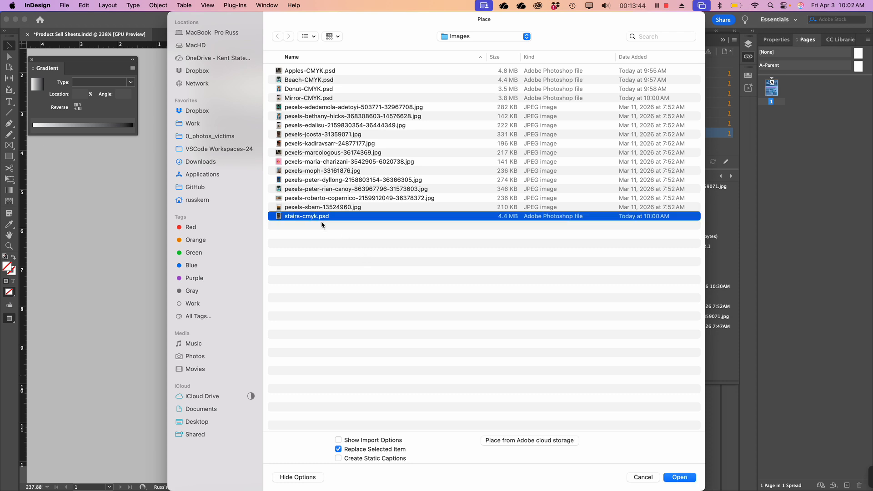
pyautogui.click(681, 478)
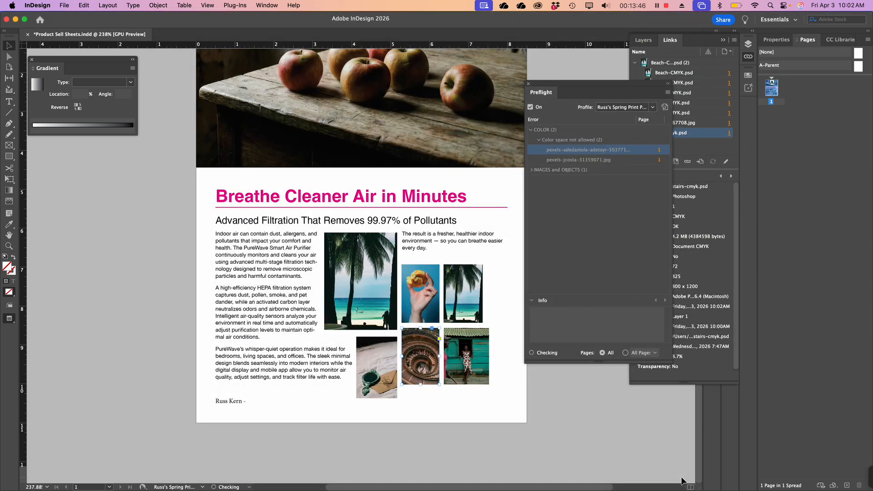
# Step: Open the image of the woman at the teal wooden house for editing in Adobe Photoshop 2025
pyautogui.click(468, 357)
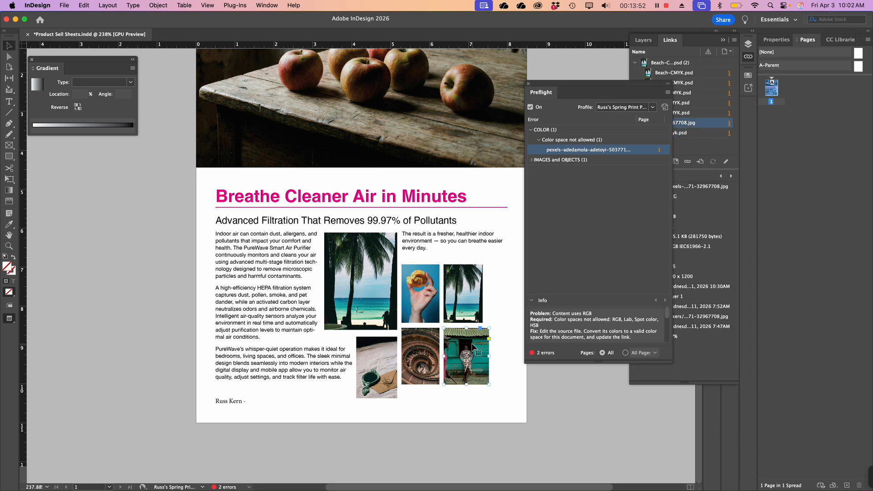
pyautogui.rightClick(473, 347)
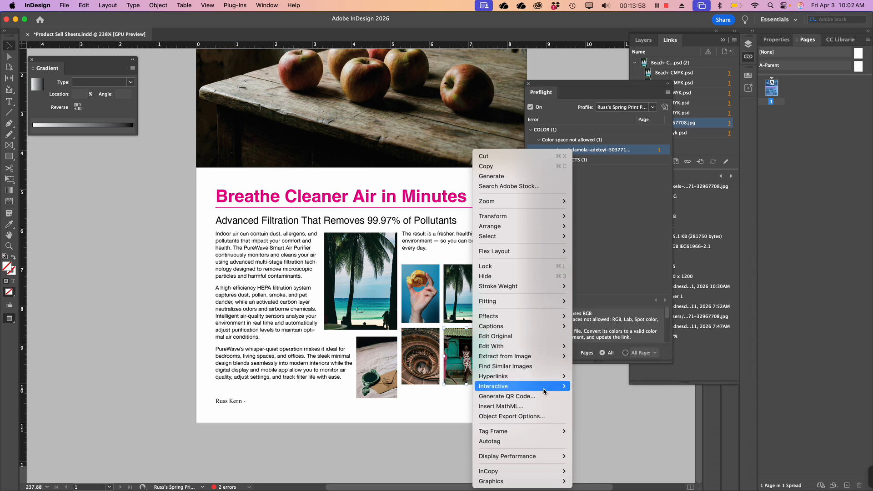
pyautogui.moveTo(529, 316)
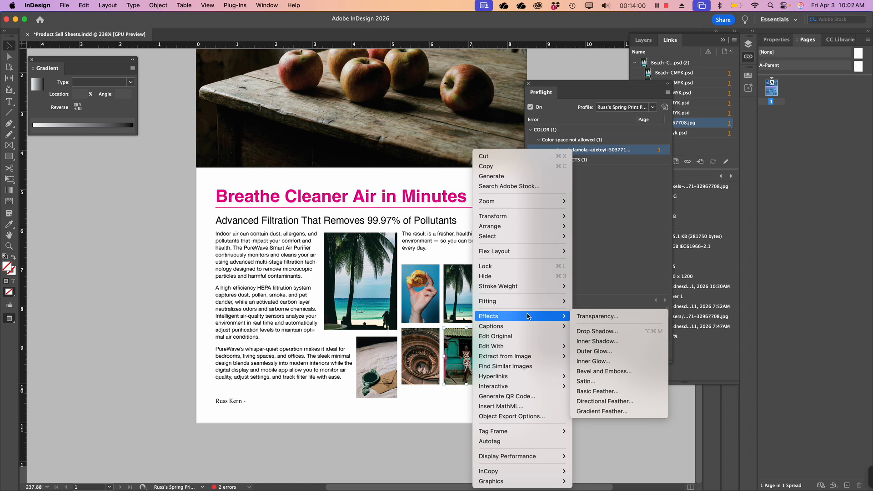
pyautogui.moveTo(533, 347)
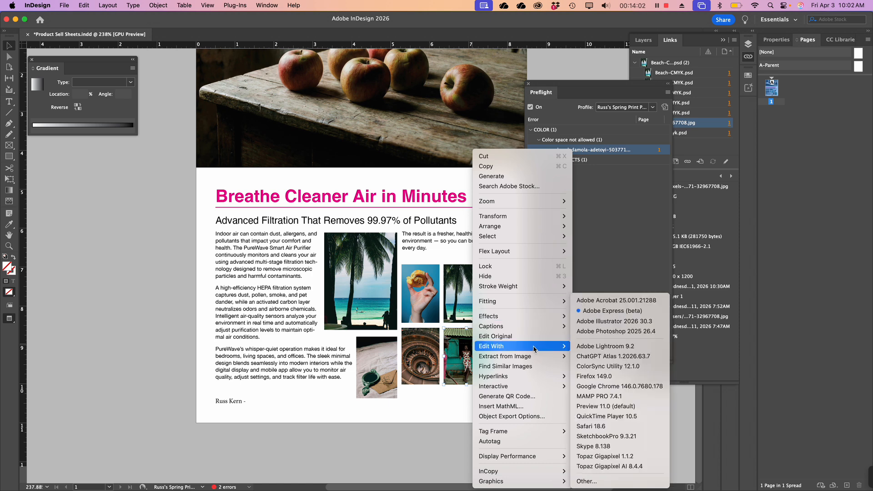
pyautogui.click(610, 332)
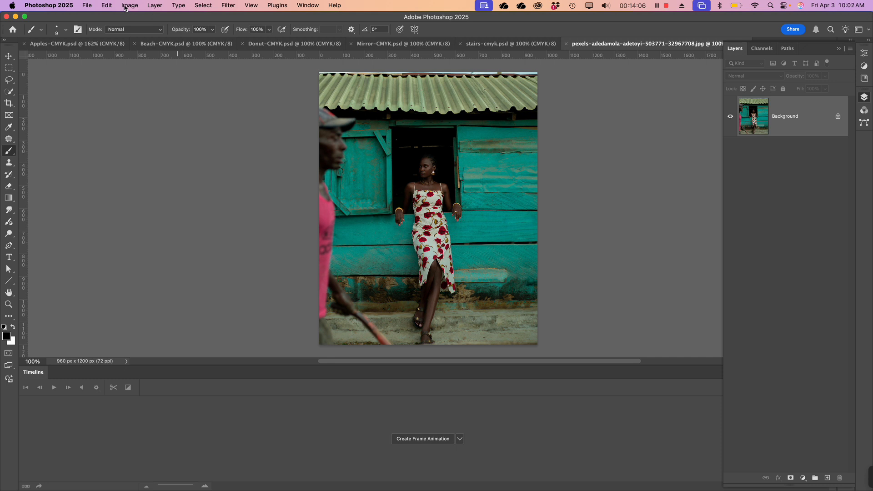
# Step: Convert the image of the woman at the teal wooden house to the U.S. Web Coated (SWOP) v2 profile
pyautogui.click(110, 6)
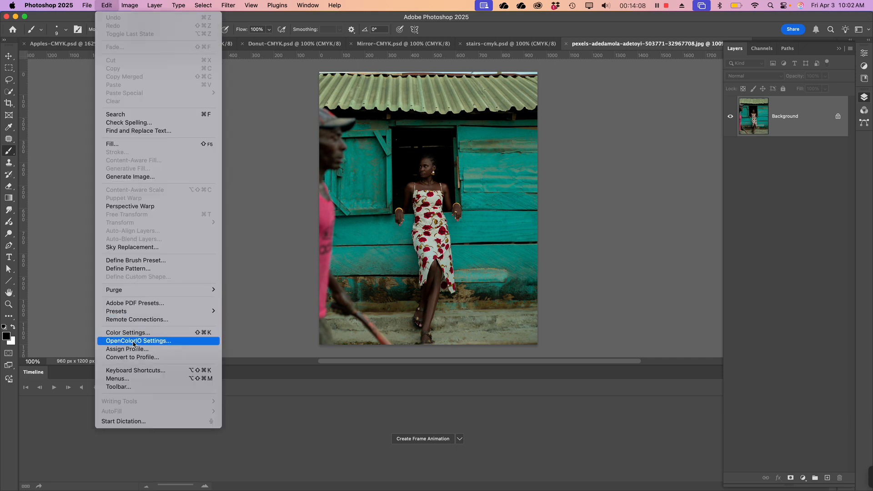
pyautogui.click(133, 357)
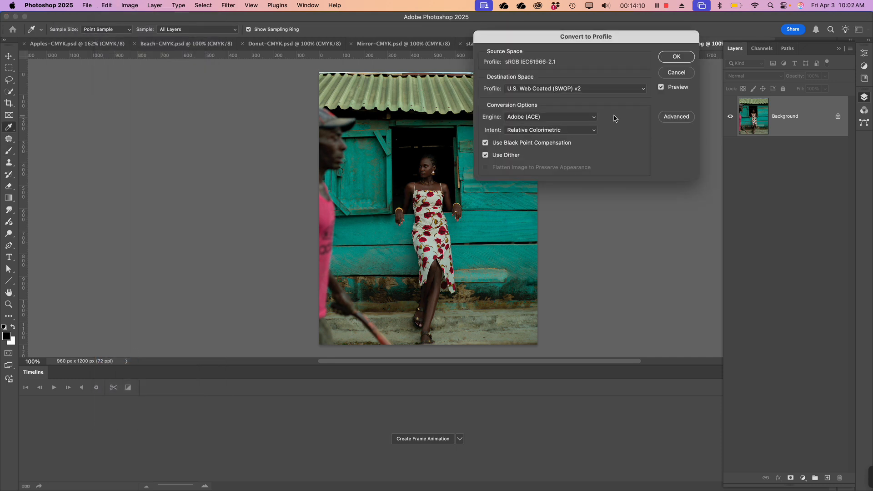
pyautogui.click(669, 59)
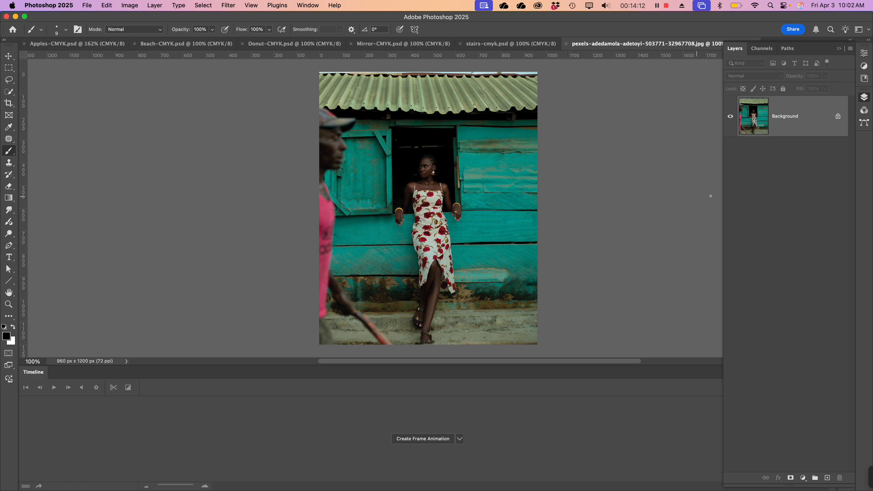
# Step: Add a Curves adjustment layer and pull the midpoint of the CMYK curve down slightly to lighten the image
pyautogui.click(803, 478)
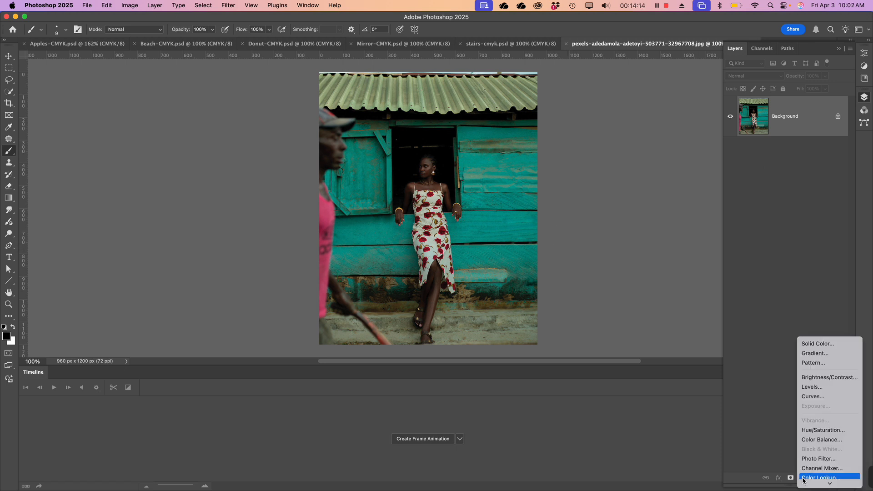
pyautogui.scroll(-3, 823, 439)
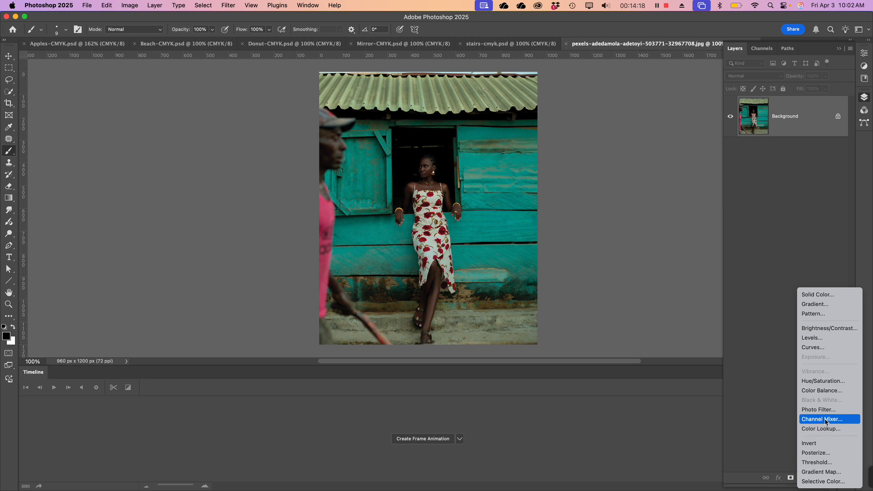
pyautogui.click(818, 281)
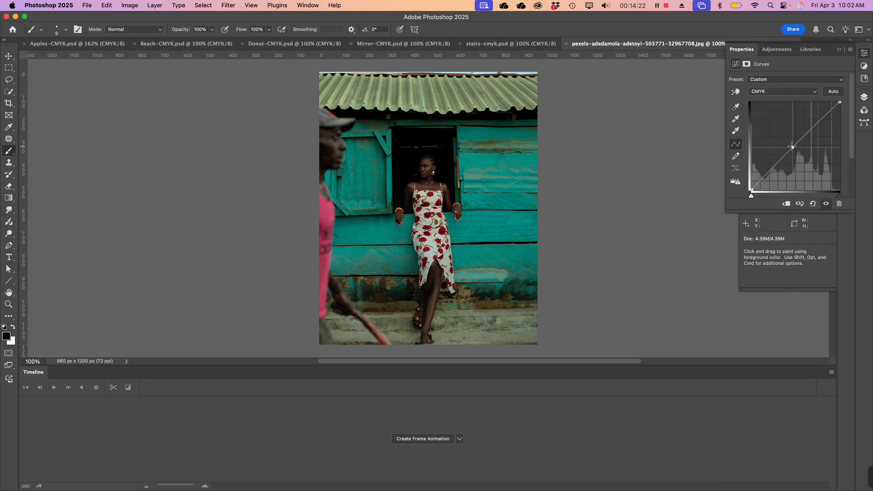
pyautogui.moveTo(793, 147); pyautogui.dragTo(802, 154)
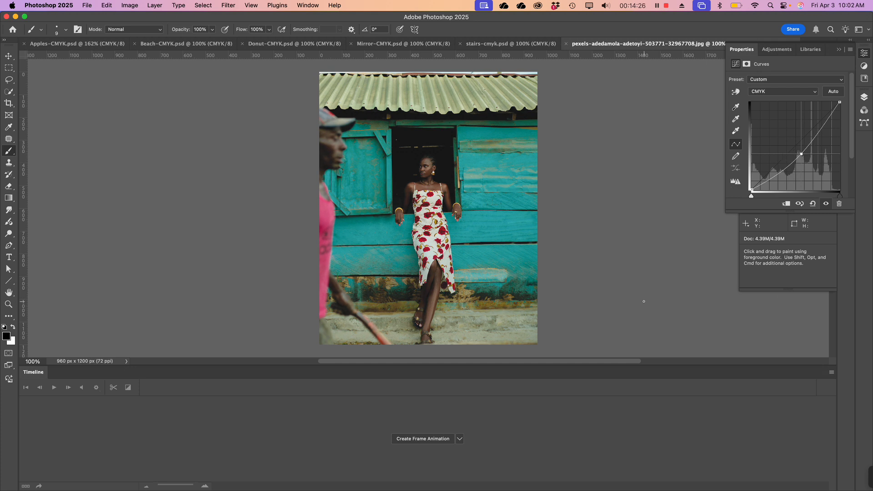
# Step: Save the lightened image in Photoshop format as woman-at-hut-CMYK.psd in the Images folder, keeping Maximize Compatibility on
pyautogui.click(89, 7)
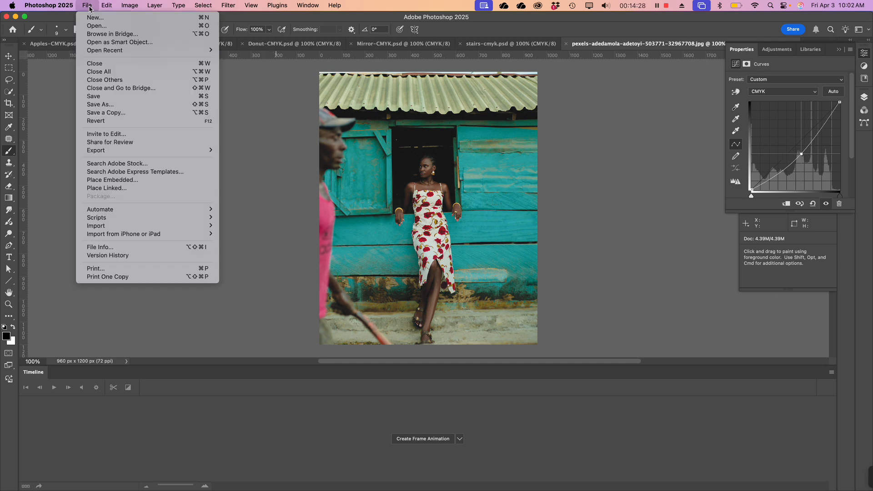
pyautogui.click(120, 106)
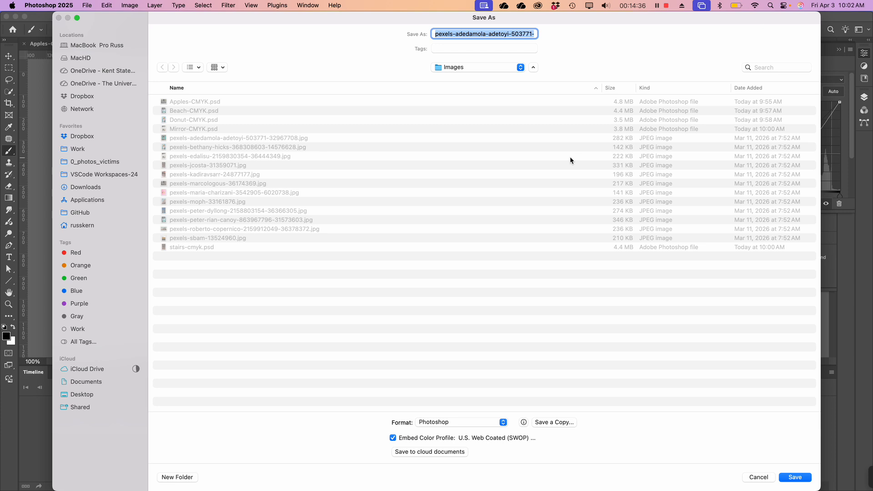
pyautogui.write('w')
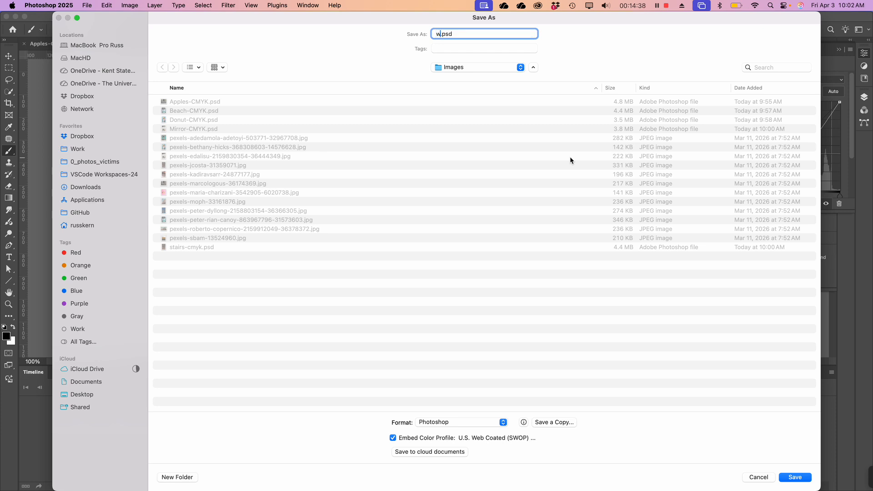
pyautogui.write('oman-at-hut-CMYK')
pyautogui.click(802, 478)
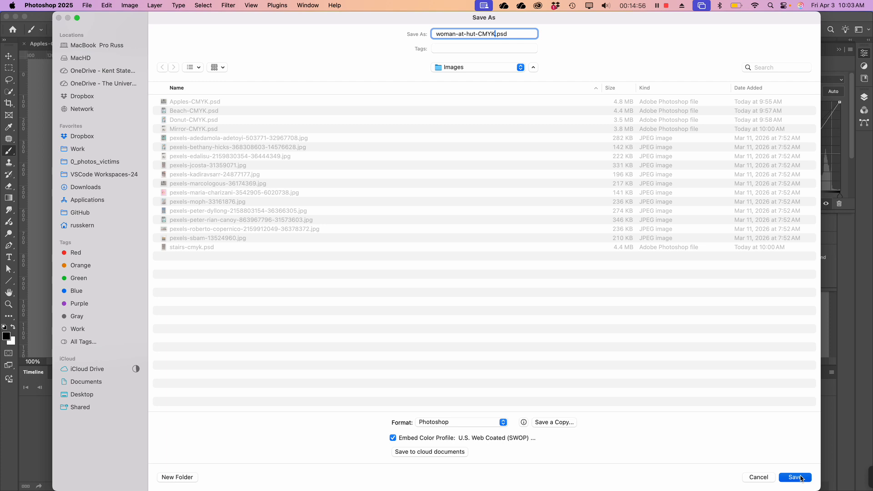
pyautogui.click(801, 477)
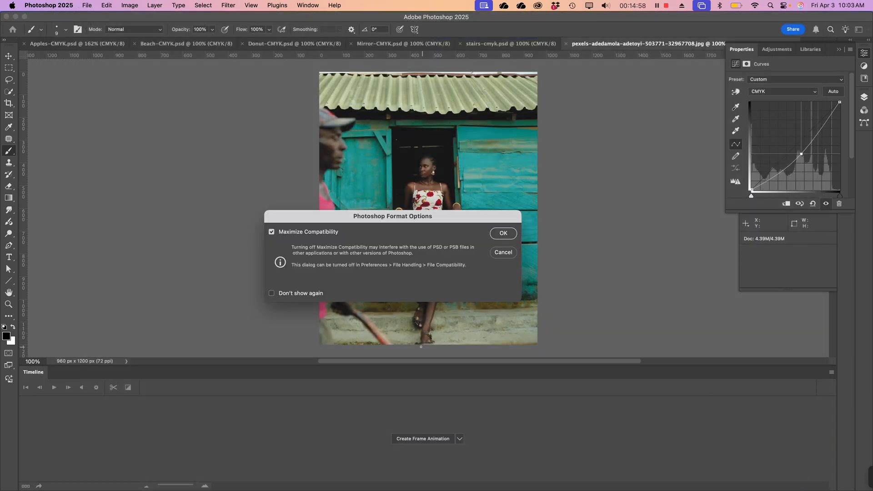
pyautogui.click(503, 233)
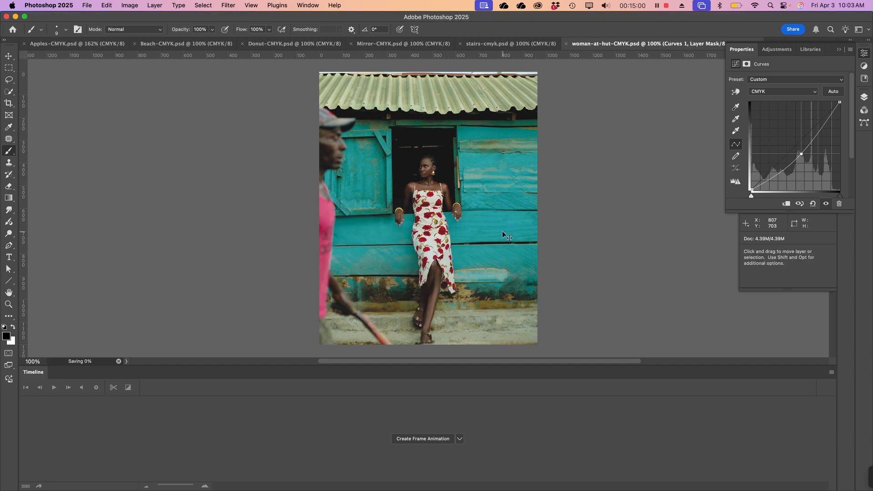
# Step: Switch to InDesign and place woman-at-hut-CMYK.psd from the Images folder, replacing the selected teal house image, and deselect it
pyautogui.press('super+Tab')
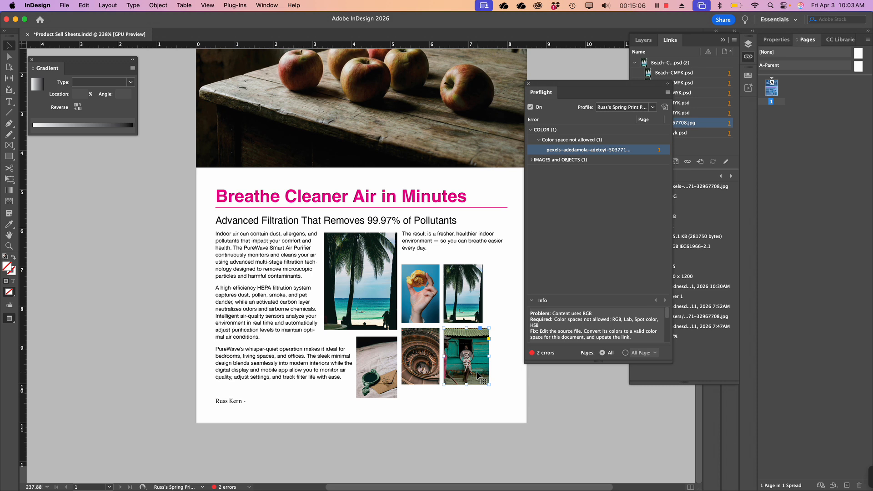
pyautogui.press('super+d')
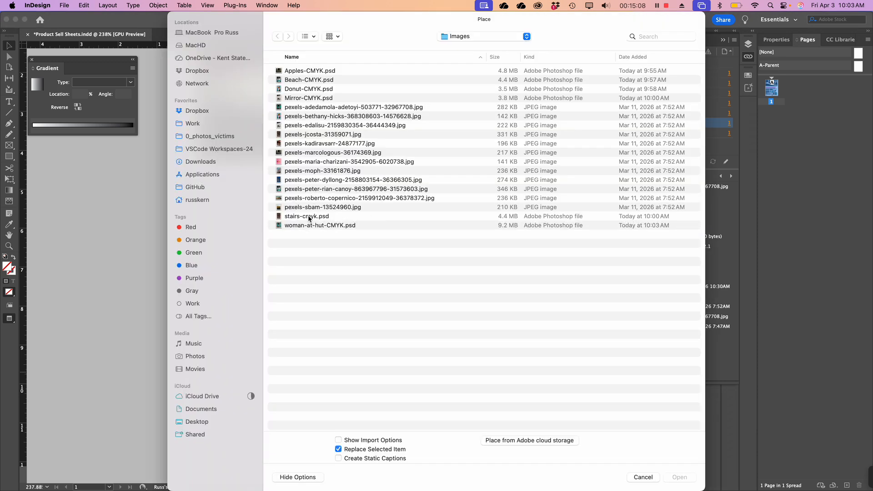
pyautogui.click(310, 226)
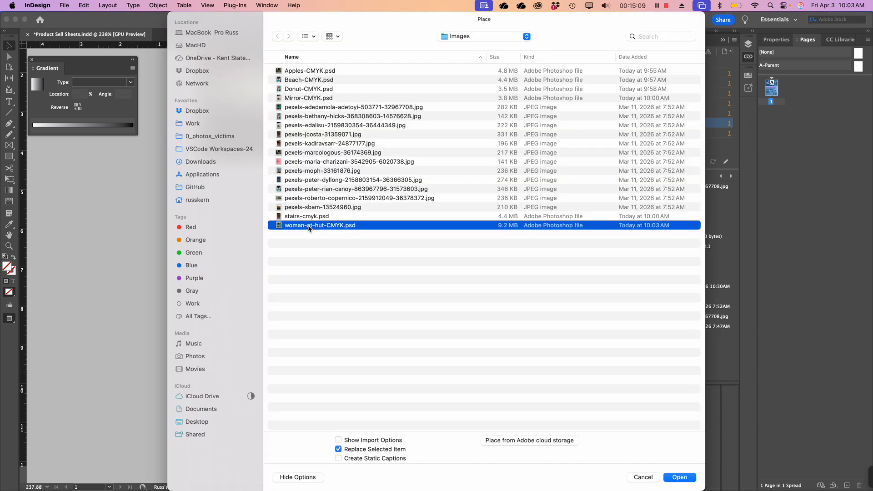
pyautogui.click(694, 477)
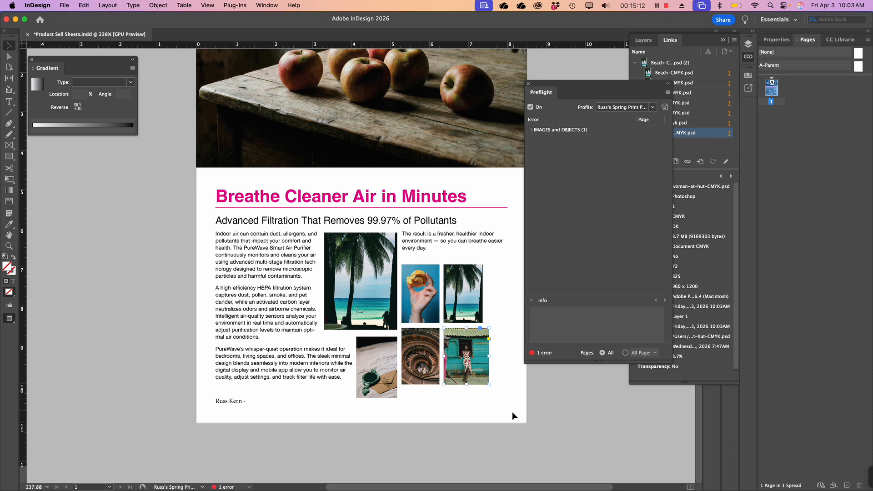
pyautogui.click(502, 411)
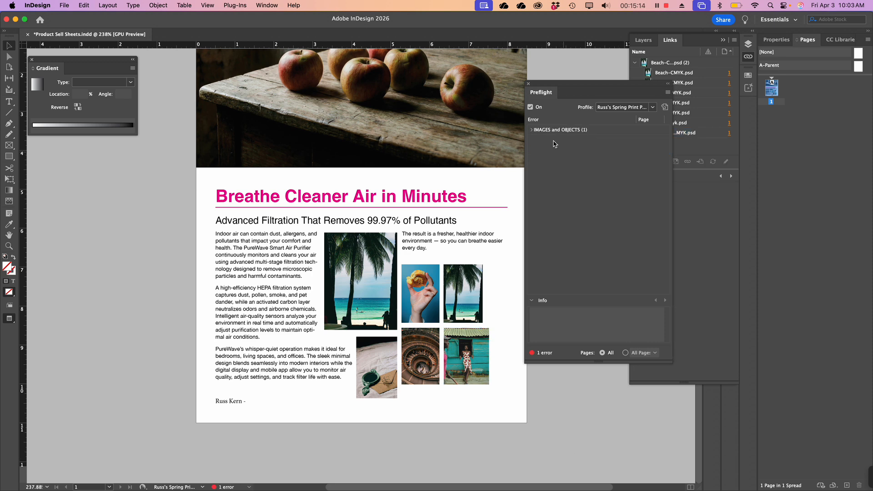
# Step: Expand the remaining Images and Objects preflight error down to Image resolution and select the Apples-CMYK.psd entry to view its details
pyautogui.click(532, 130)
pyautogui.scroll(5, 338, 311)
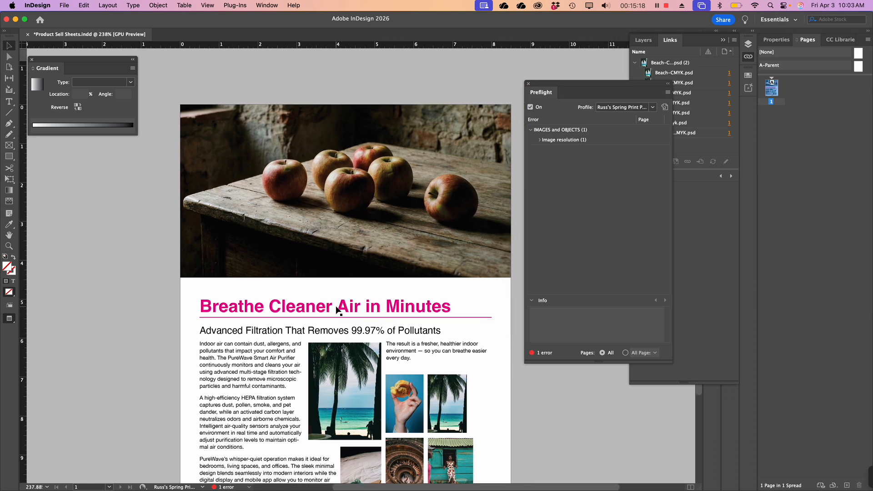
pyautogui.scroll(-1, 338, 310)
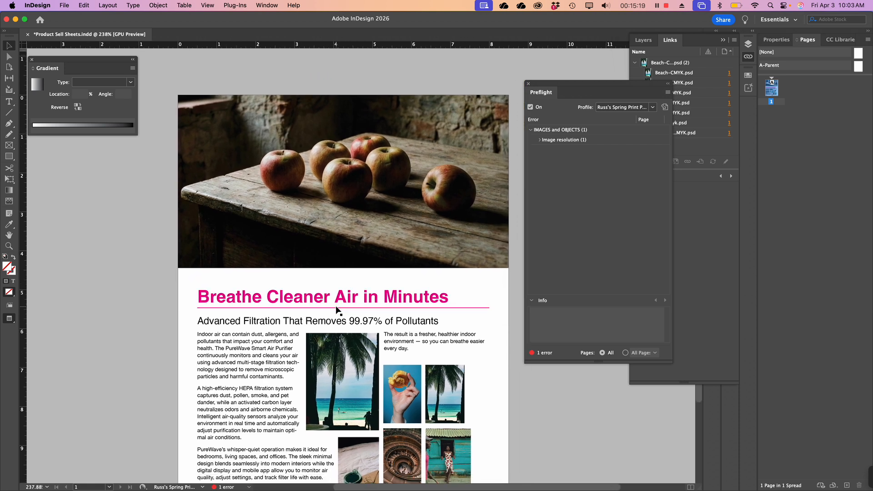
pyautogui.click(540, 140)
pyautogui.click(582, 151)
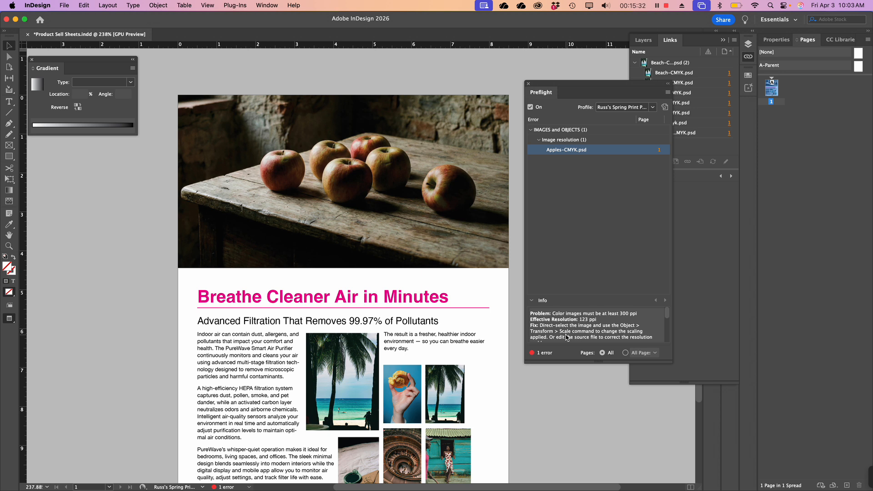
# Step: Try scaling the apples image down inside its frame, and restore it to its original scale
pyautogui.doubleClick(406, 222)
pyautogui.press('alt+super+comma')
pyautogui.press('alt+super+comma')
pyautogui.press('alt+super+comma')
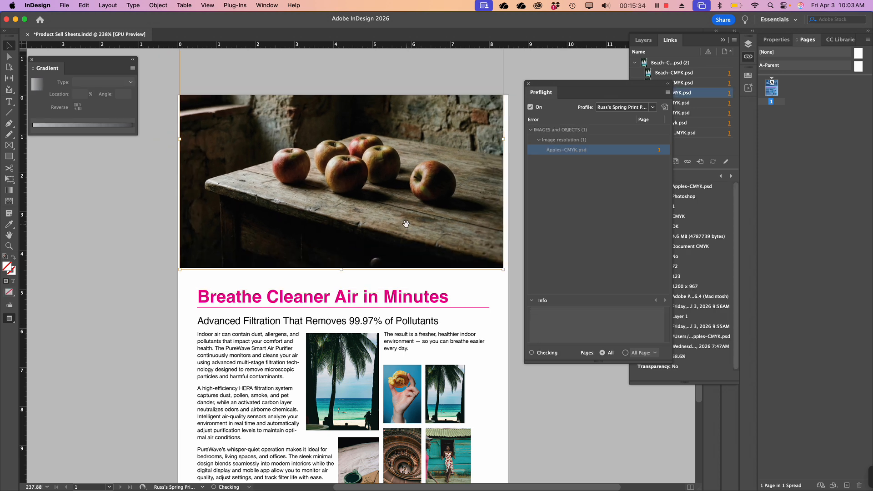
pyautogui.press('alt+super+period')
pyautogui.press('alt+super+period')
pyautogui.press('alt+super+period')
pyautogui.press('alt+super+period')
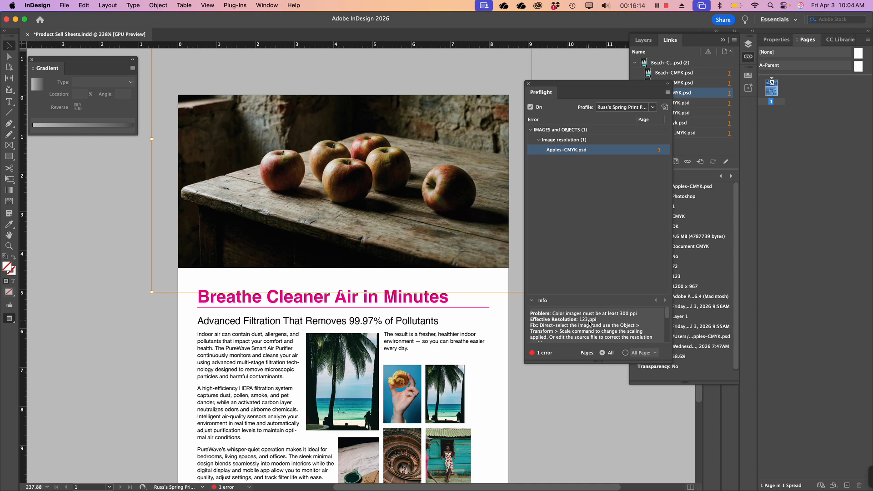
# Step: Read the suggested fix for the Apples-CMYK.psd resolution error and look over the rest of the page
pyautogui.scroll(-2, 590, 324)
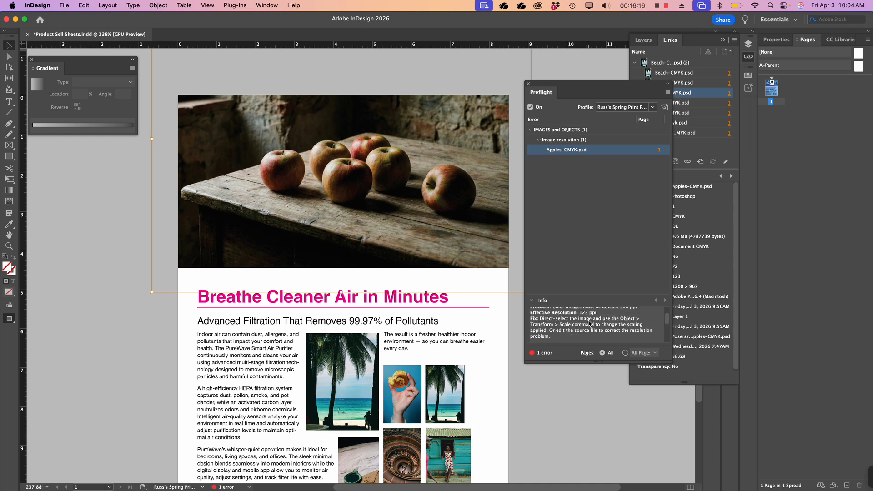
pyautogui.scroll(1, 590, 324)
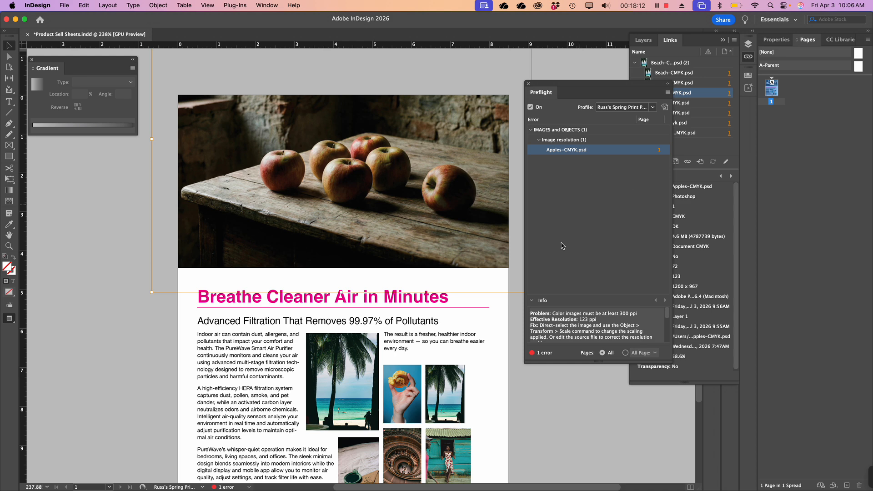
pyautogui.scroll(-4, 497, 475)
# Step: Switch to Topaz Gigapixel AI and browse to the Images folder in the file-opening dialog
pyautogui.moveTo(497, 490)
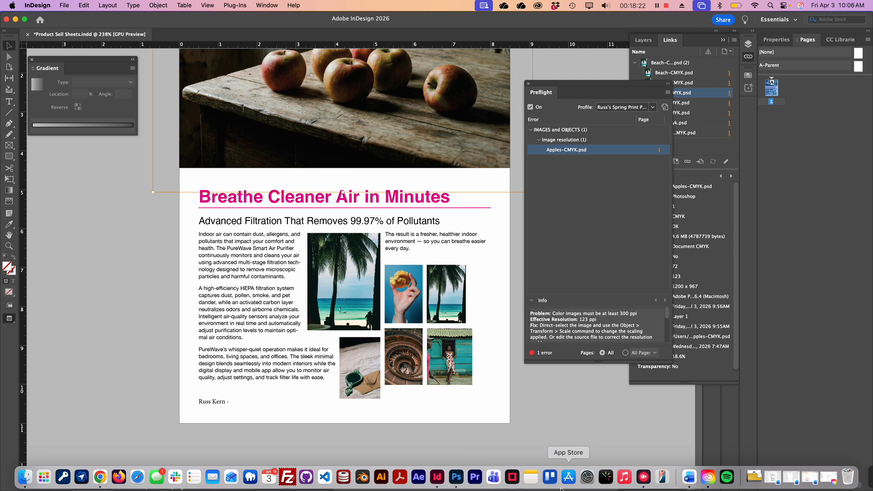
pyautogui.click(513, 478)
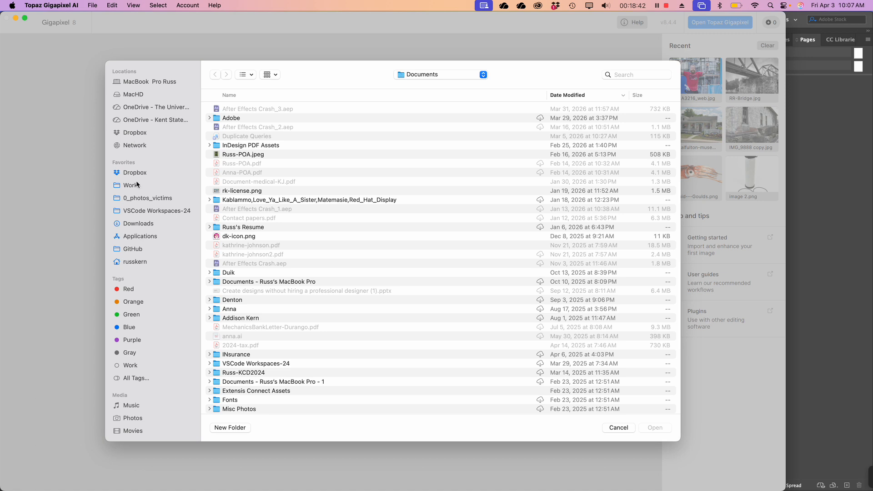
pyautogui.click(432, 76)
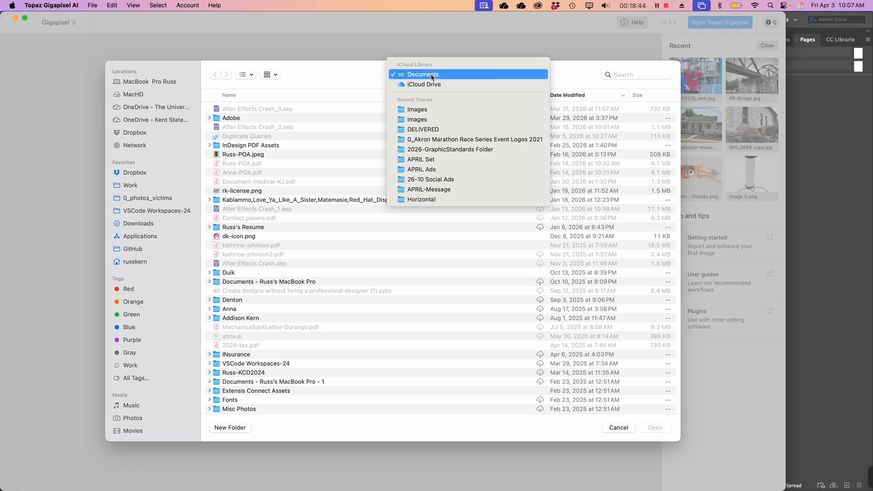
pyautogui.click(418, 110)
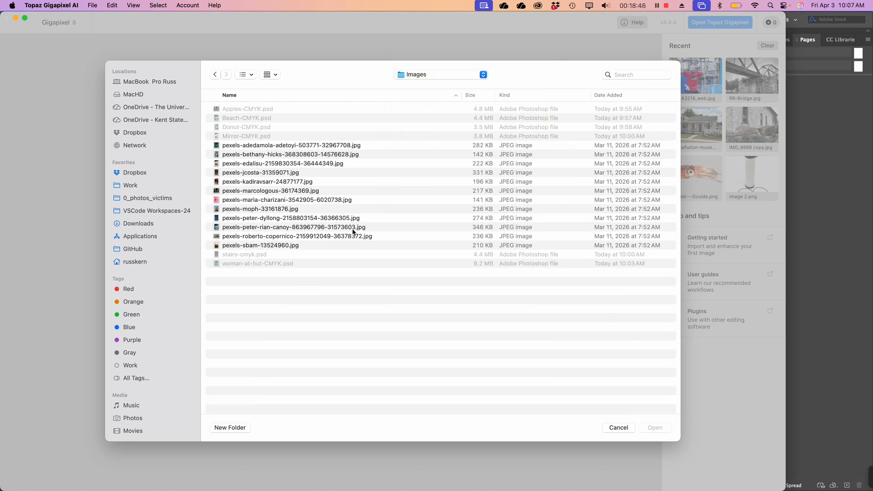
# Step: Preview the JPEG files in the Images folder one by one to find and select the original apples-on-table photo
pyautogui.click(235, 147)
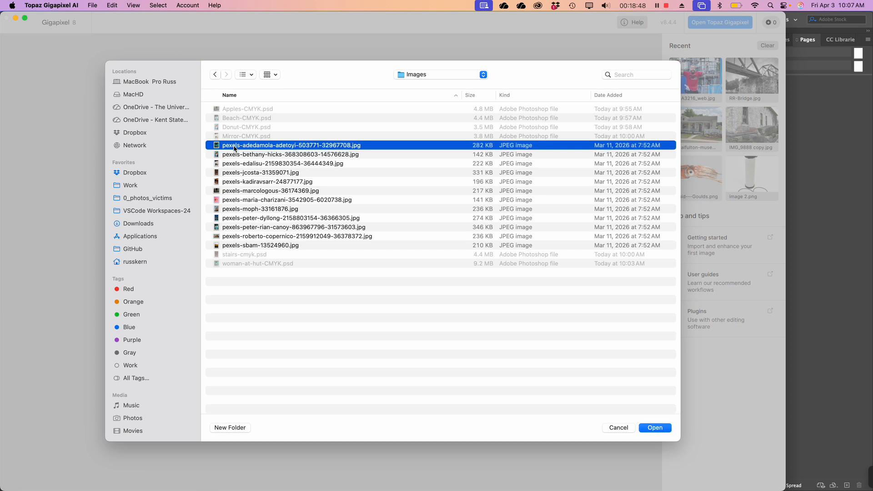
pyautogui.press('space')
pyautogui.press('space')
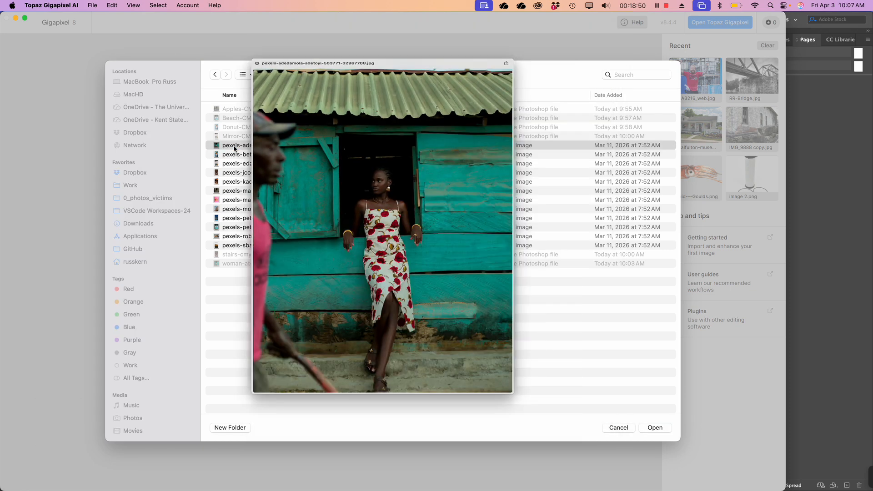
pyautogui.press('Down')
pyautogui.press('space')
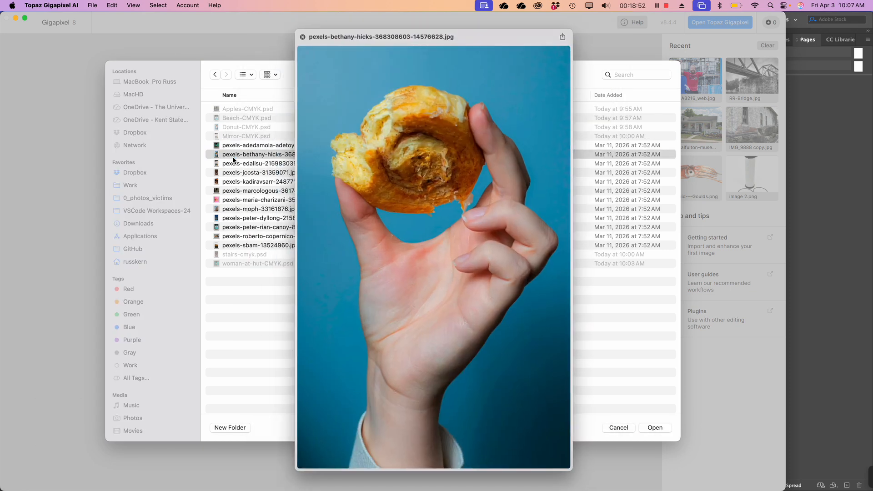
pyautogui.press('space')
pyautogui.press('Down')
pyautogui.press('space')
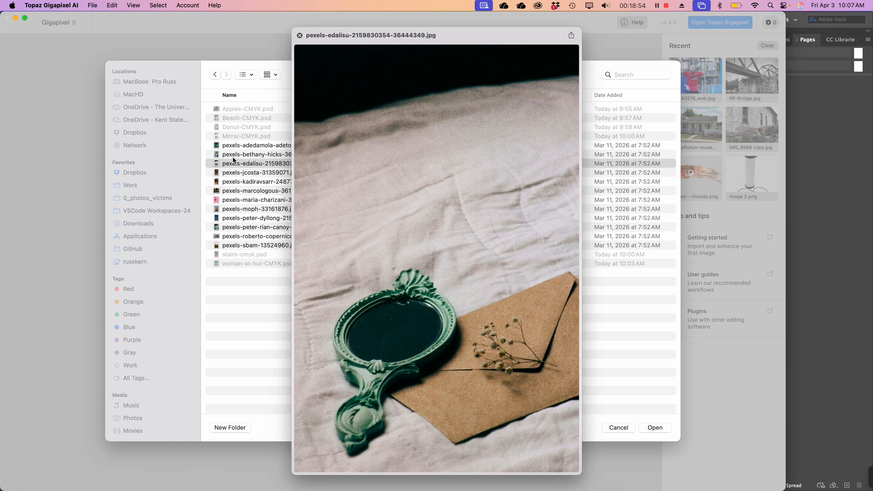
pyautogui.press('Down')
pyautogui.press('Down')
pyautogui.press('Down')
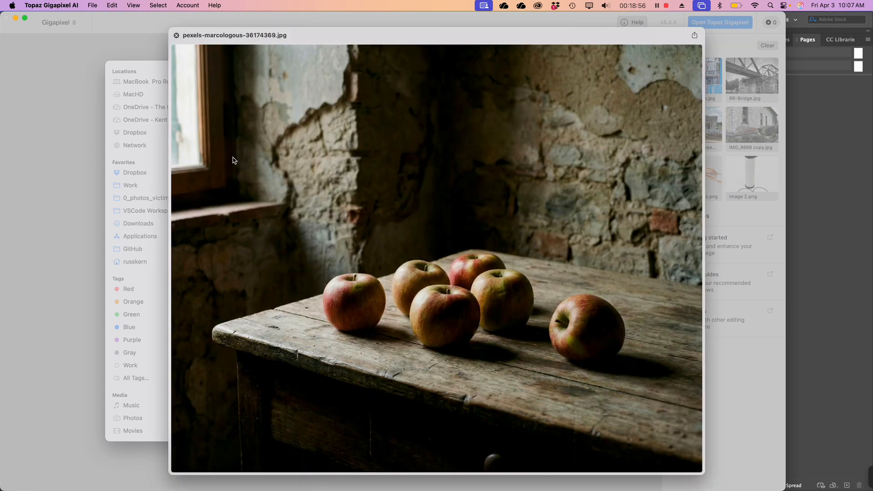
pyautogui.click(177, 36)
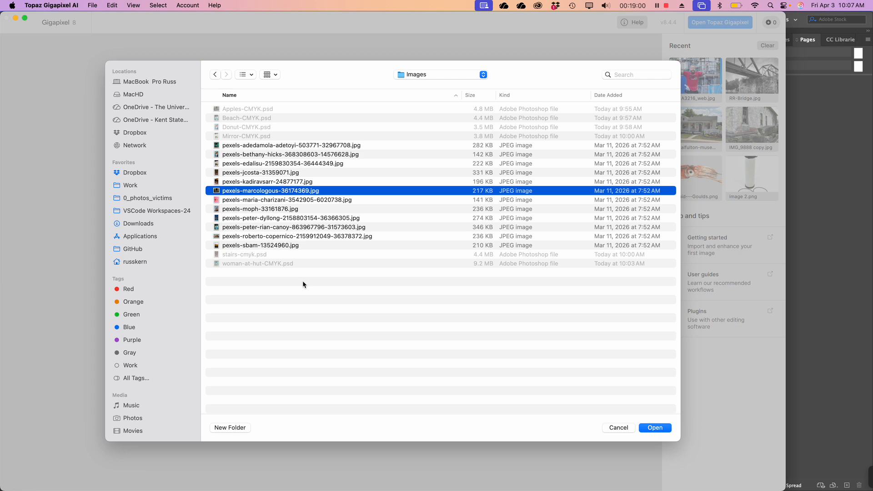
# Step: Open pexels-marcologous-36174369.jpg and compare the original apples photo with its 4x Standard upscale in the split preview
pyautogui.click(651, 427)
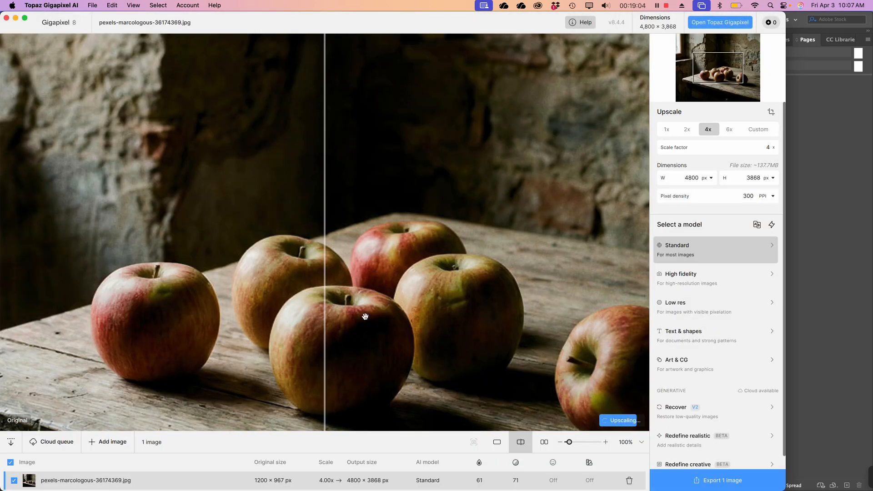
pyautogui.scroll(-5, 365, 317)
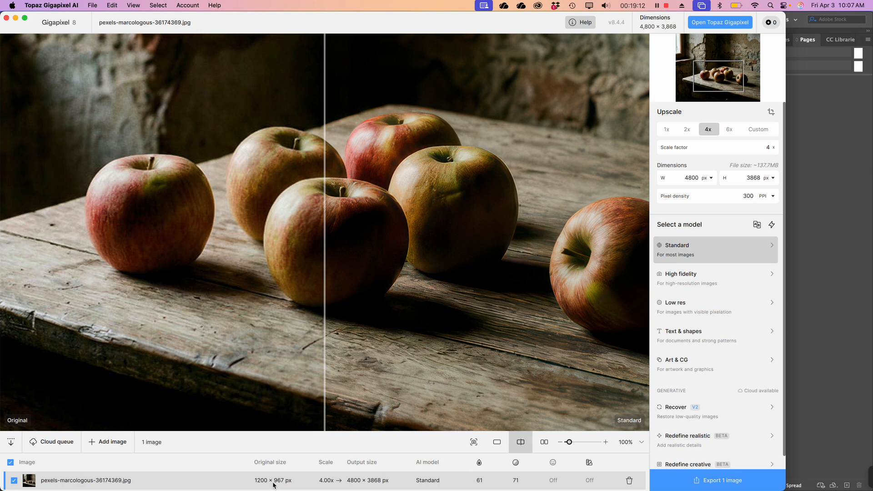
pyautogui.rightClick(274, 485)
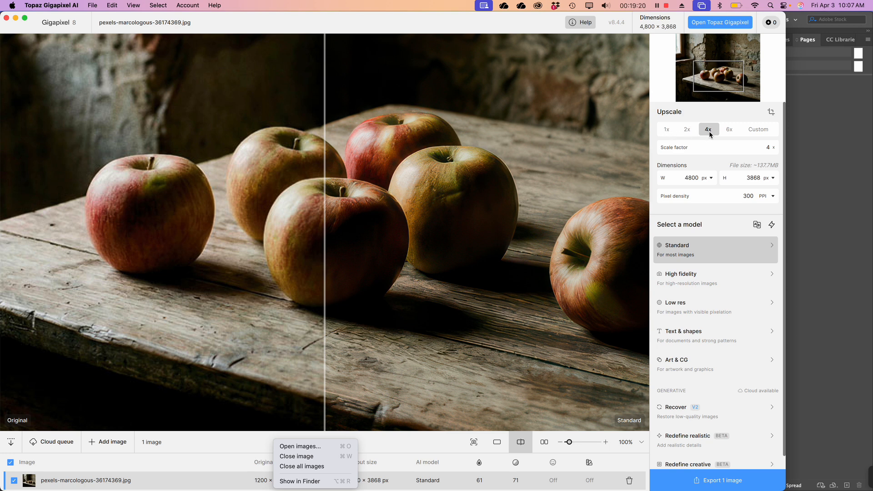
pyautogui.click(403, 248)
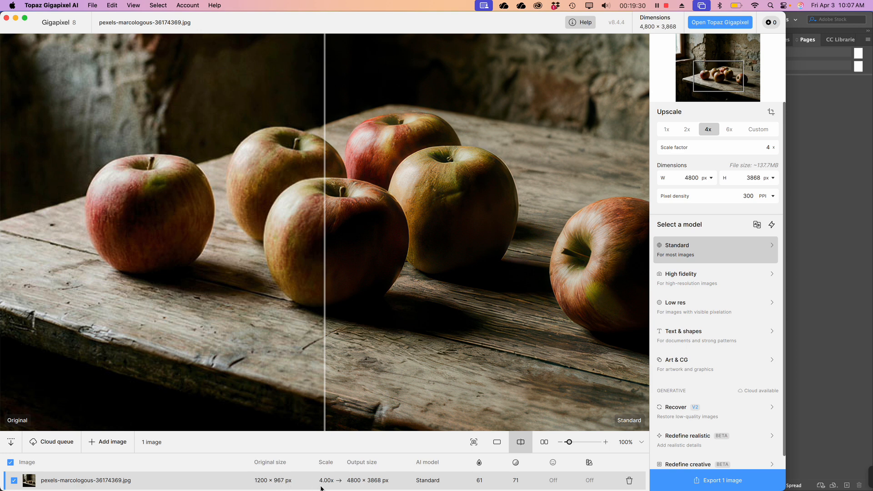
pyautogui.moveTo(356, 485)
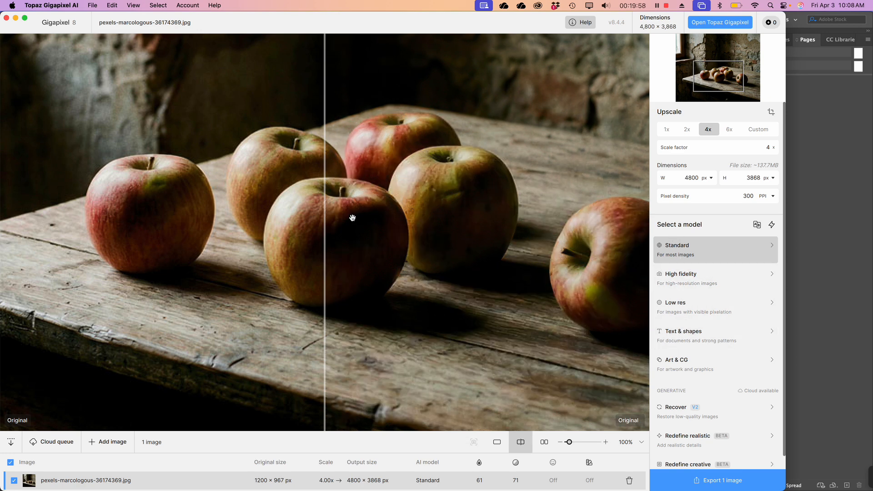
pyautogui.moveTo(353, 218)
pyautogui.mouseDown()
pyautogui.moveTo(328, 218)
pyautogui.moveTo(362, 220)
pyautogui.mouseUp()
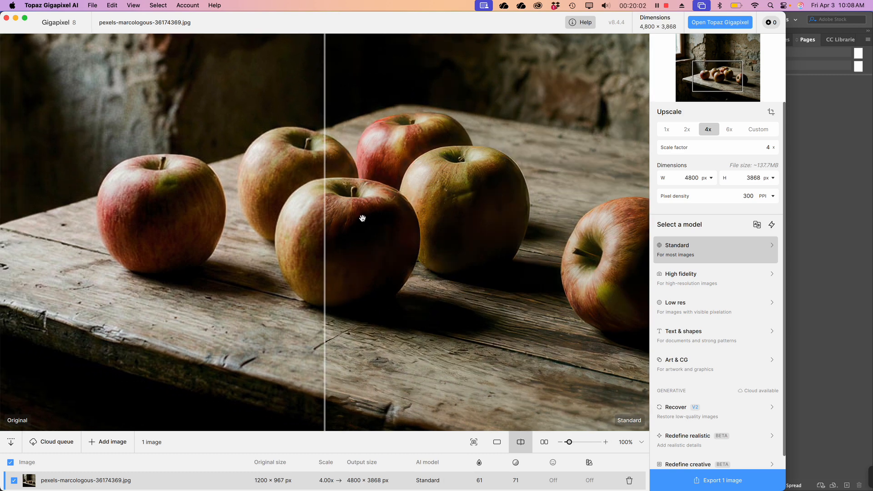
# Step: Export the 4x upscaled apples photo to its original folder as a JPEG at quality 100 with the suffix -gigapixel
pyautogui.click(738, 484)
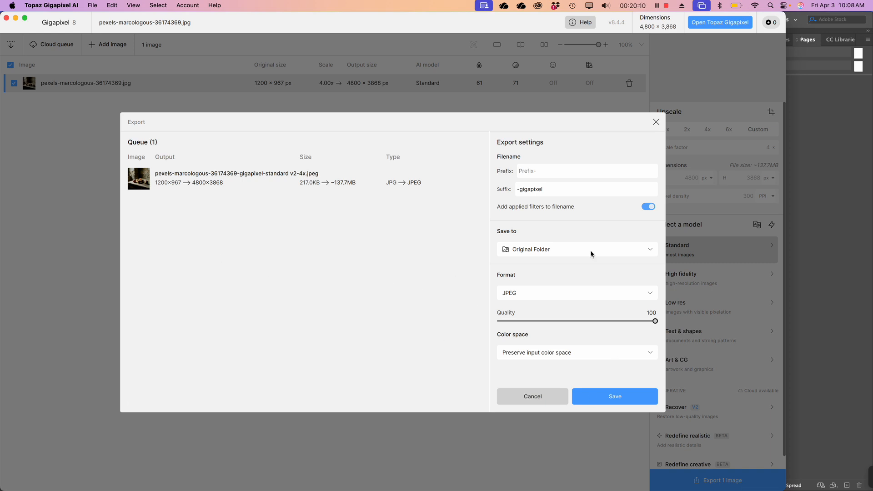
pyautogui.click(553, 191)
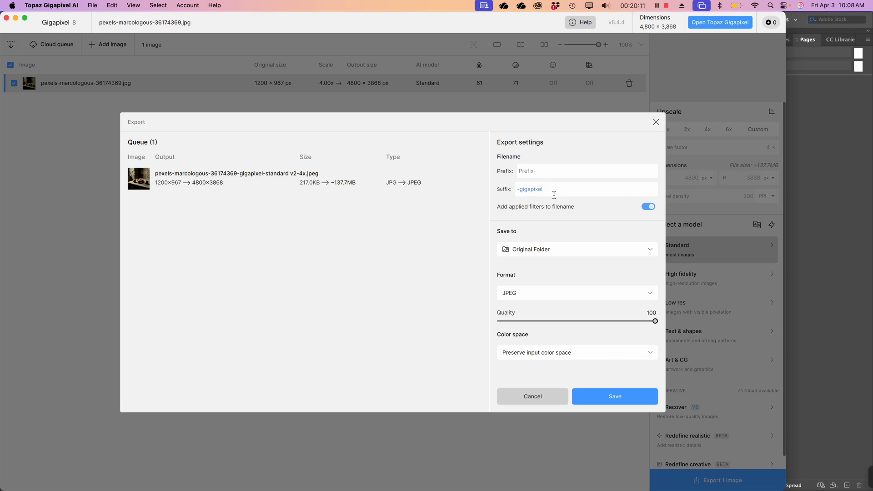
pyautogui.click(615, 400)
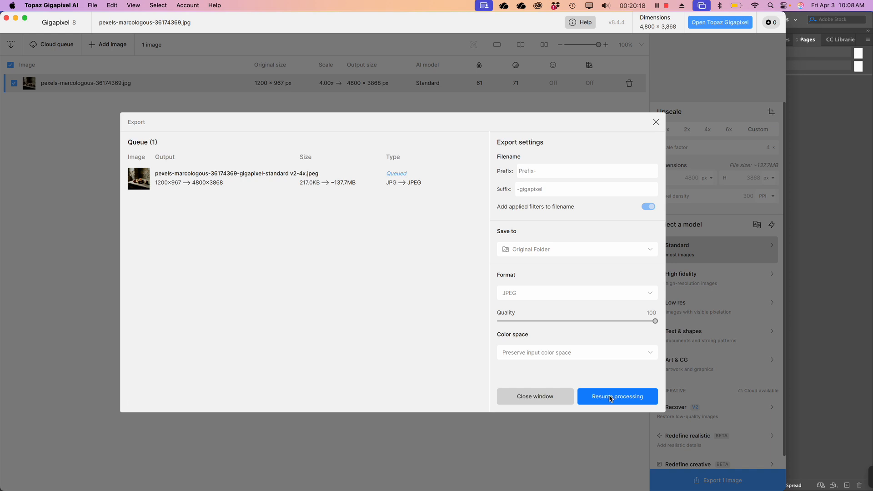
pyautogui.click(609, 395)
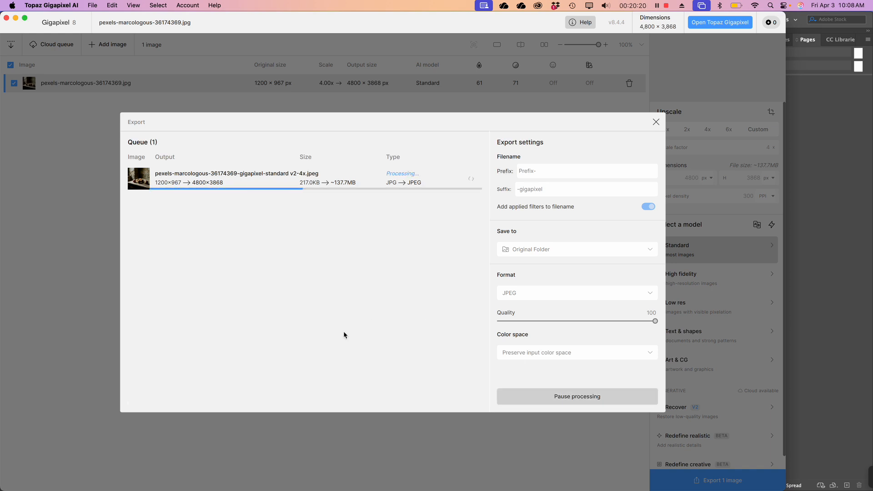
# Step: Switch to Photoshop and open pexels-marcologous-36174369-gigapixel-standard v2-4x.jpeg from the Images folder
pyautogui.press('super+Tab')
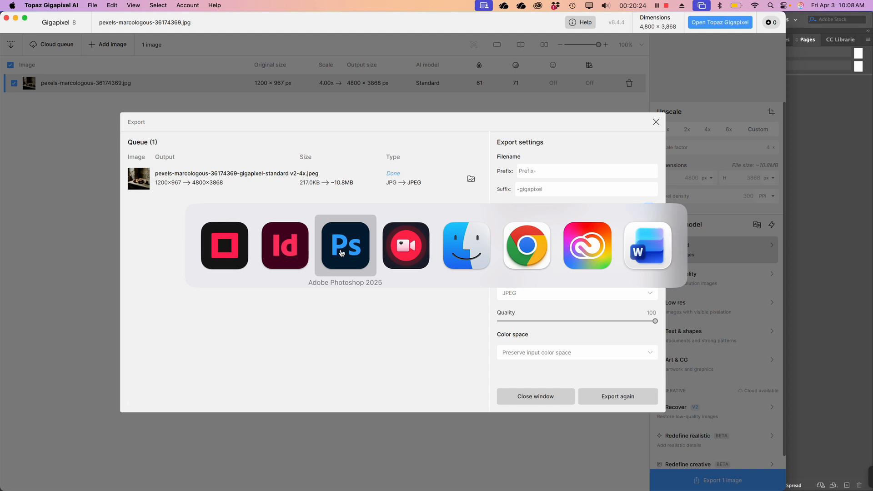
pyautogui.click(338, 253)
pyautogui.click(87, 6)
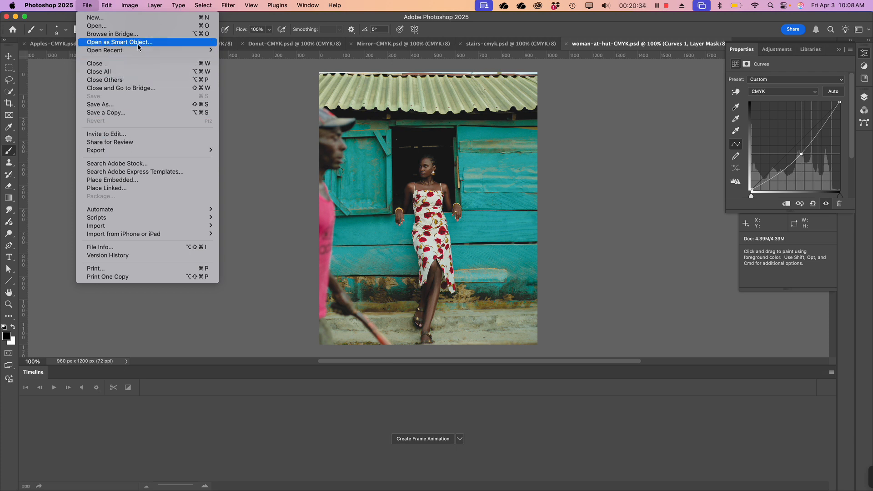
pyautogui.moveTo(139, 53)
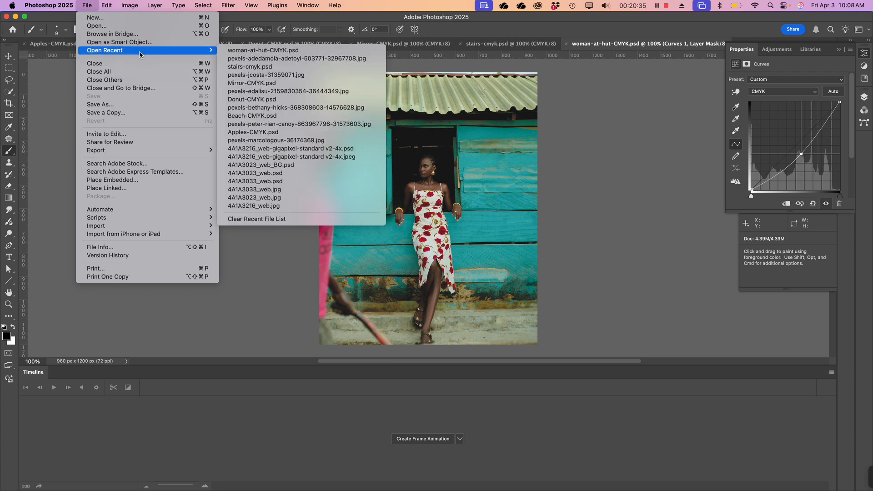
pyautogui.click(137, 28)
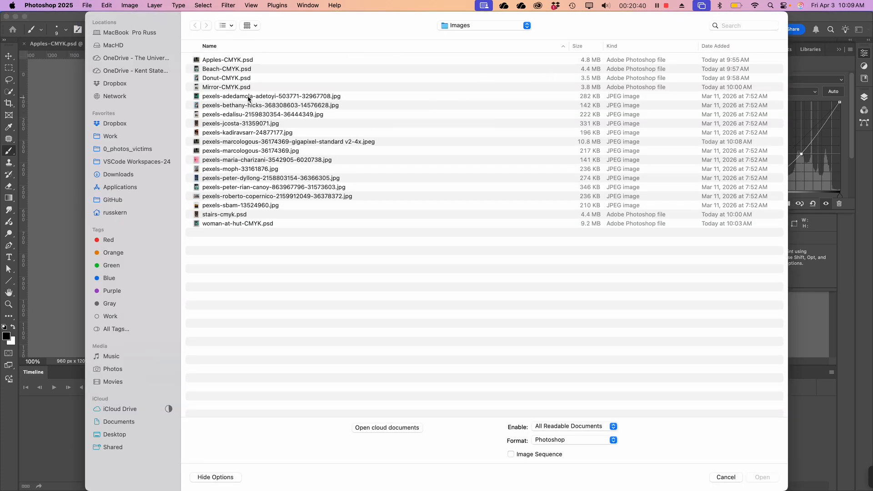
pyautogui.click(308, 145)
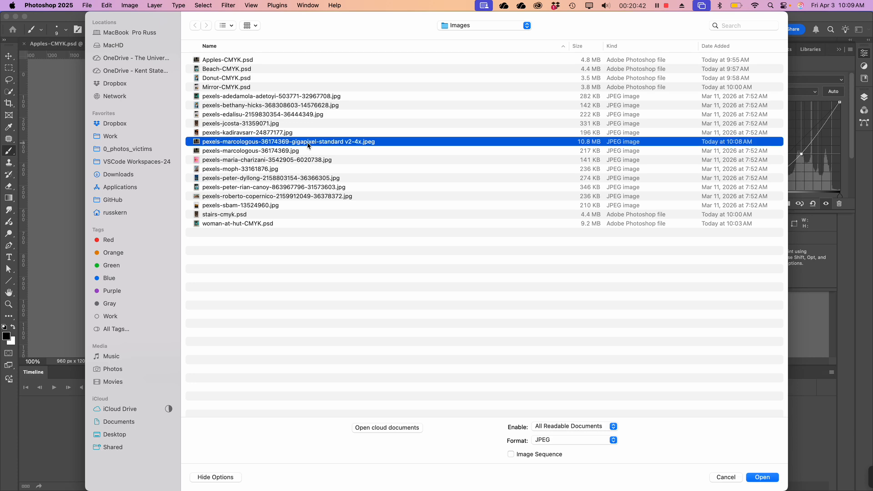
pyautogui.click(761, 476)
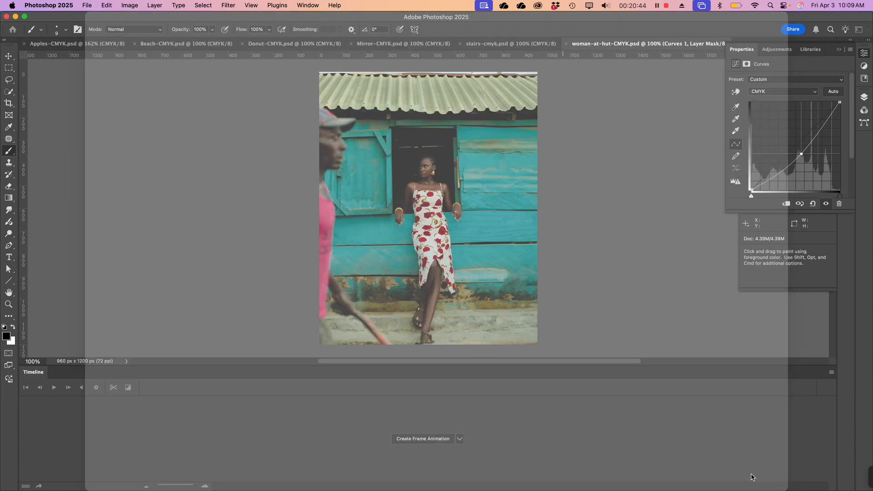
# Step: Inspect the upscaled apples up close and convert the image to the U.S. Web Coated (SWOP) v2 profile with Relative Colorimetric intent
pyautogui.scroll(10, 423, 215)
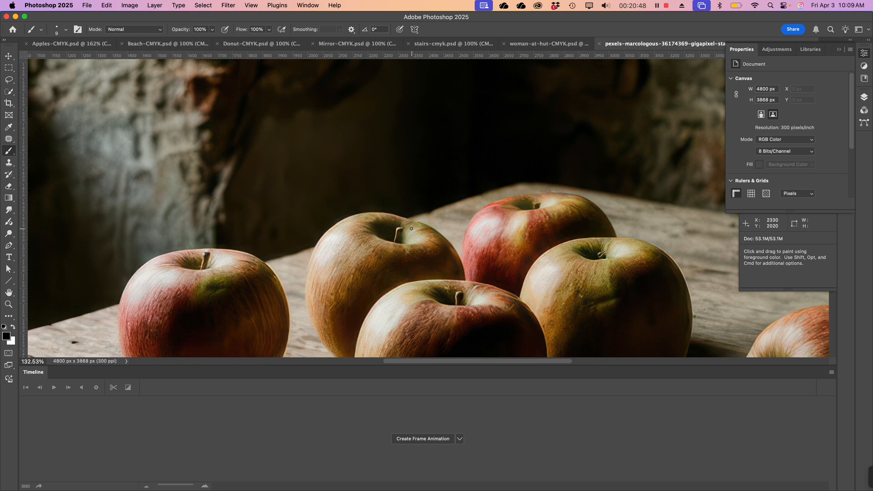
pyautogui.scroll(-5, 412, 229)
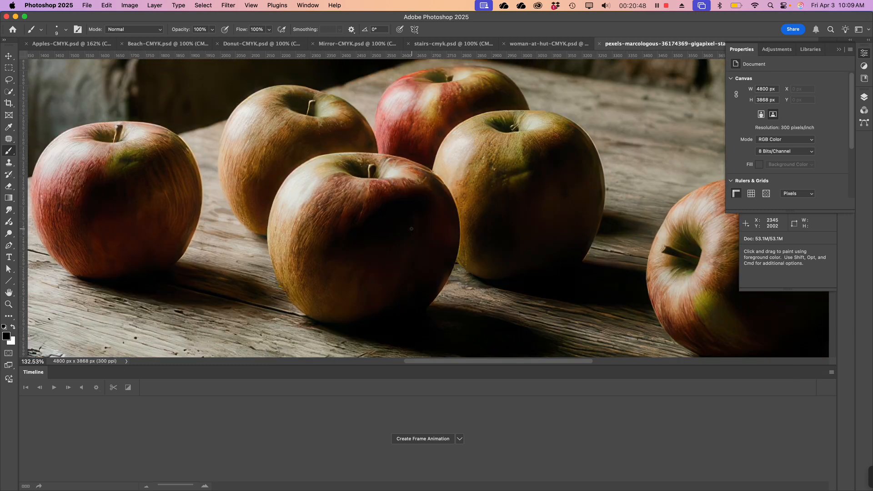
pyautogui.scroll(3, 411, 229)
pyautogui.scroll(2, 412, 229)
pyautogui.hscroll(-2, 411, 228)
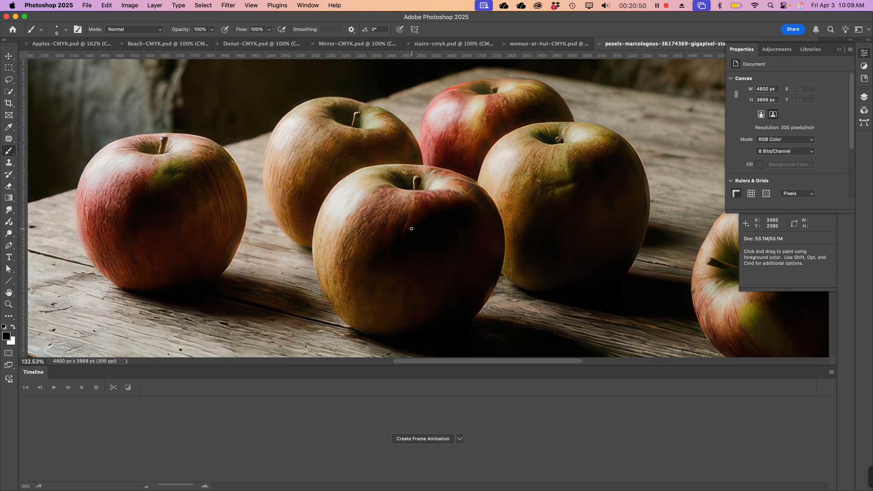
pyautogui.click(101, 7)
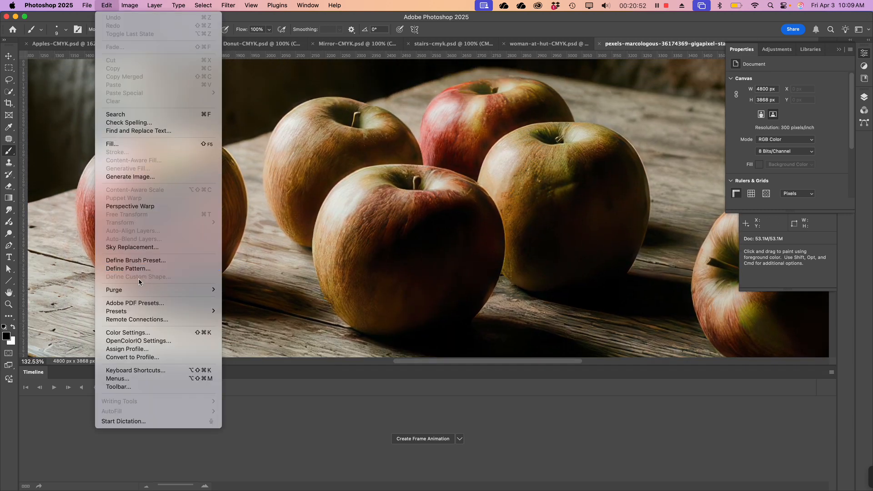
pyautogui.click(144, 358)
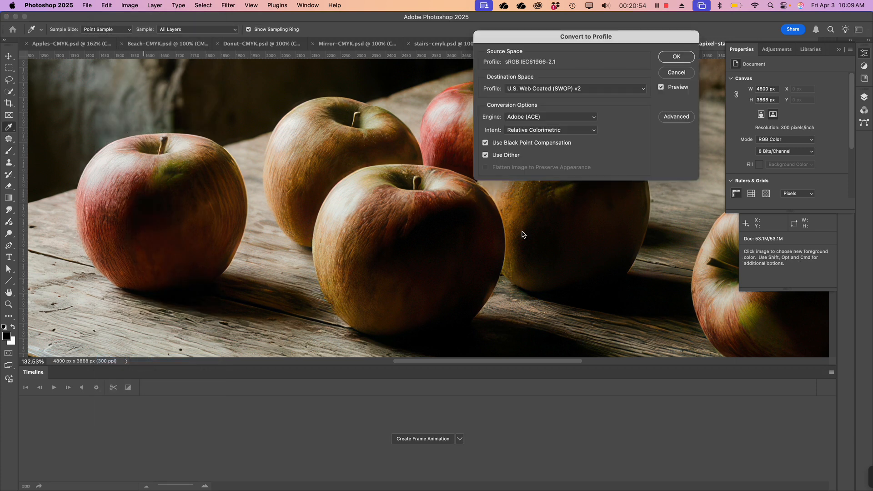
pyautogui.click(675, 56)
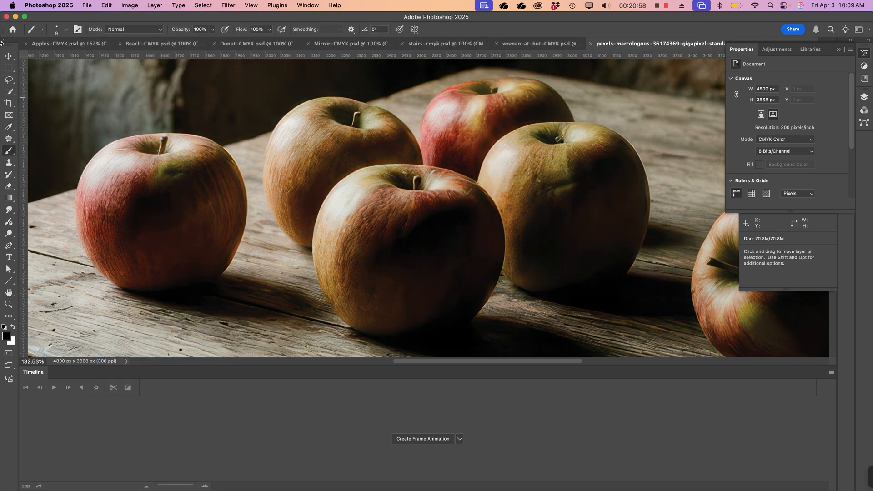
# Step: Save the converted apples image in Photoshop format as apples-uprezed-CMYK.psd in the Images folder
pyautogui.click(89, 5)
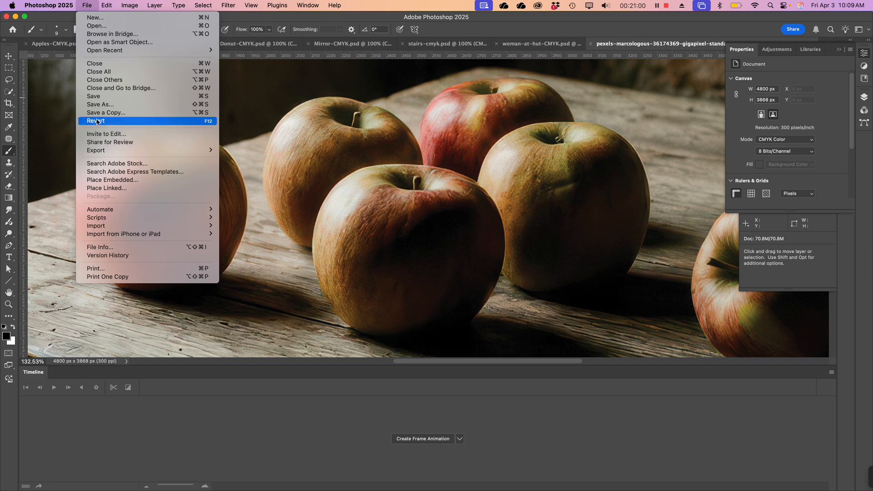
pyautogui.click(99, 106)
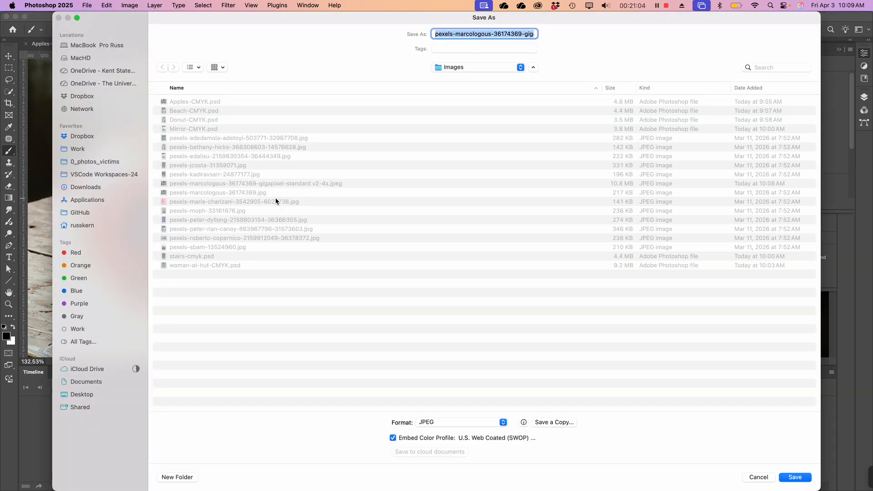
pyautogui.write('apple')
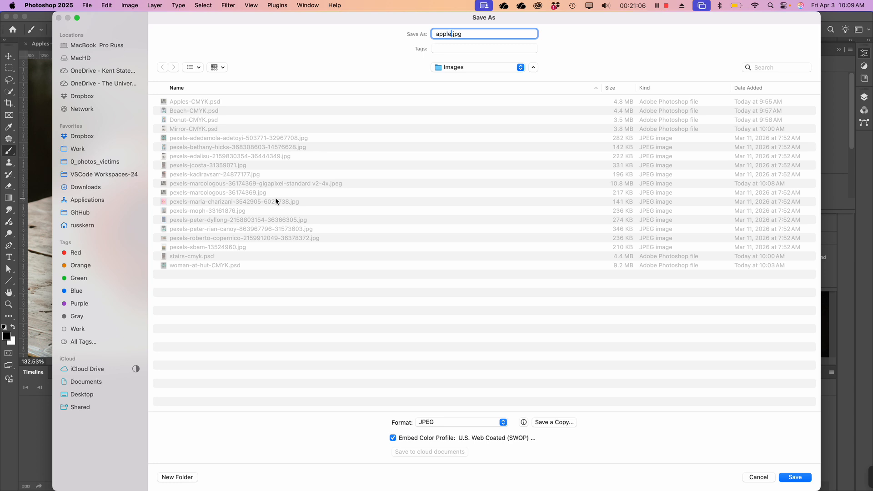
pyautogui.write('s-uprex')
pyautogui.write('ed')
pyautogui.press('BackSpace')
pyautogui.press('BackSpace')
pyautogui.press('BackSpace')
pyautogui.write('zed-CMYK')
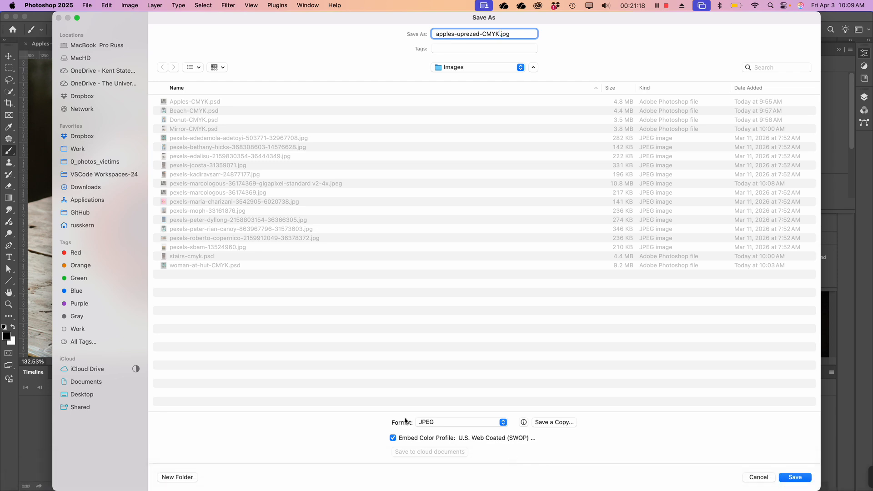
pyautogui.click(436, 422)
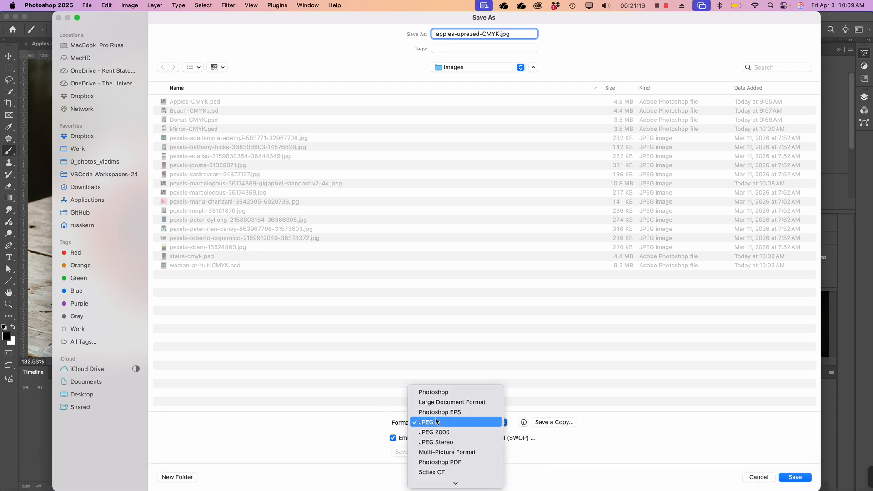
pyautogui.click(443, 394)
pyautogui.click(795, 477)
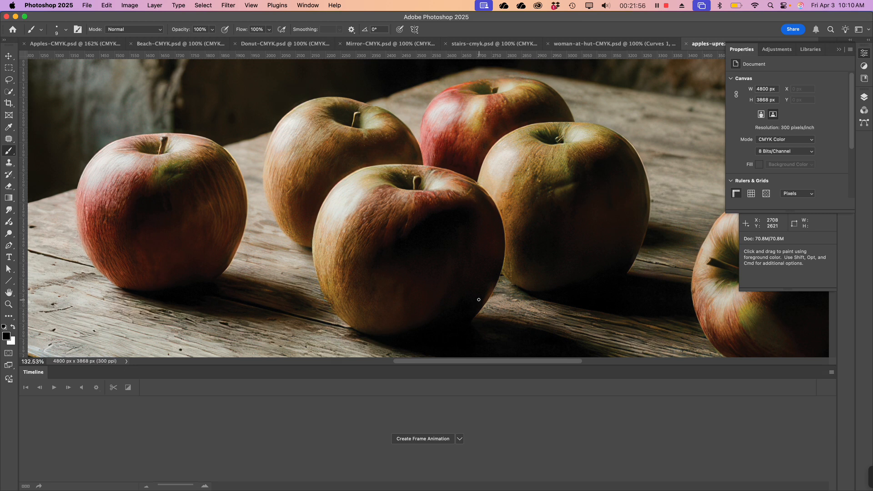
# Step: Switch to InDesign and replace the selected apples image at the top of the sell sheet with apples-uprezed-CMYK.psd
pyautogui.press('super+Tab')
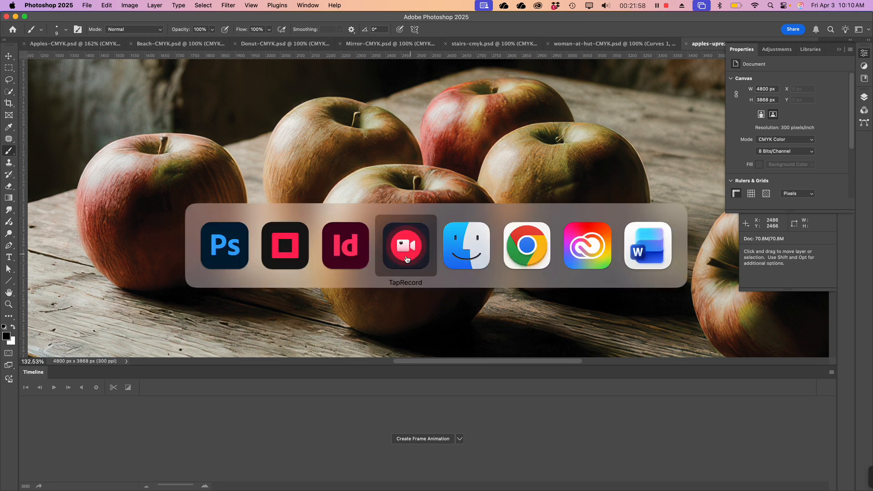
pyautogui.scroll(5, 350, 182)
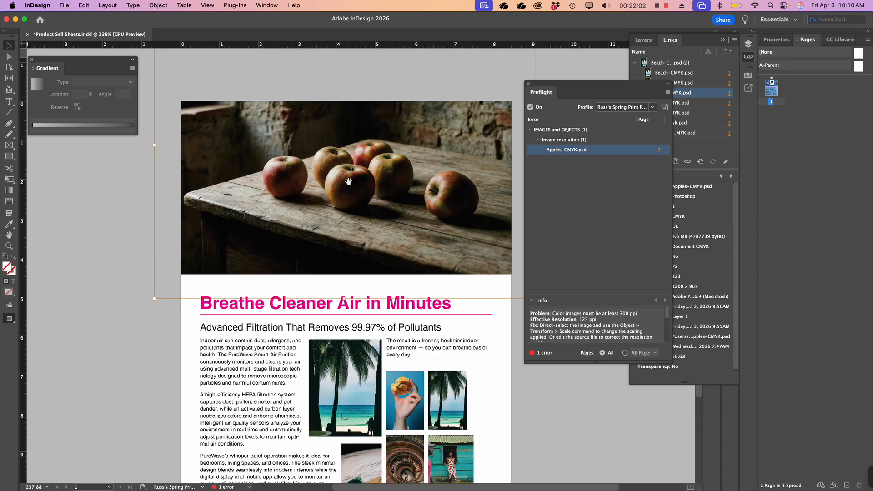
pyautogui.press('super+d')
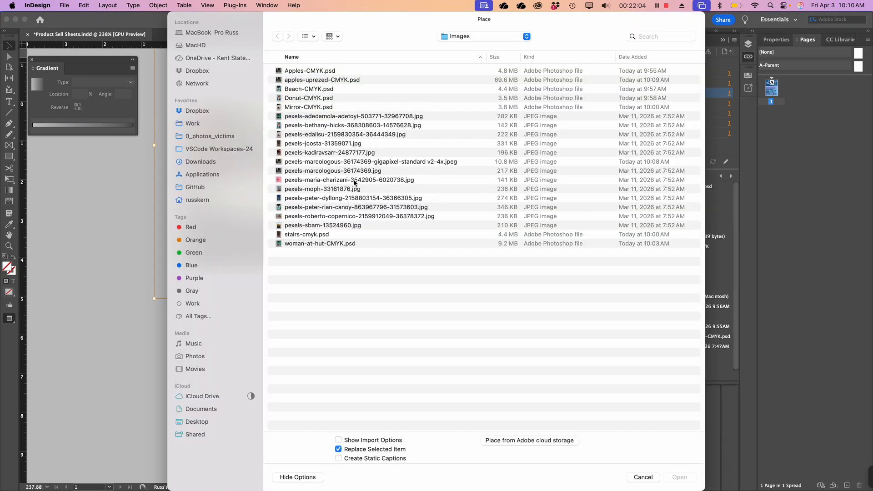
pyautogui.click(325, 81)
pyautogui.click(680, 477)
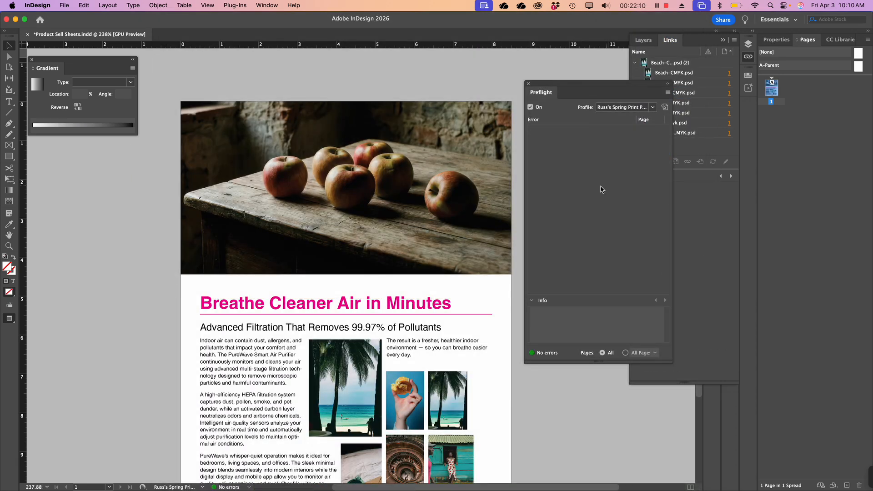
# Step: Shift the apples image slightly left inside its frame and enlarge it proportionally to about 11.13 by 8.97 in
pyautogui.doubleClick(459, 181)
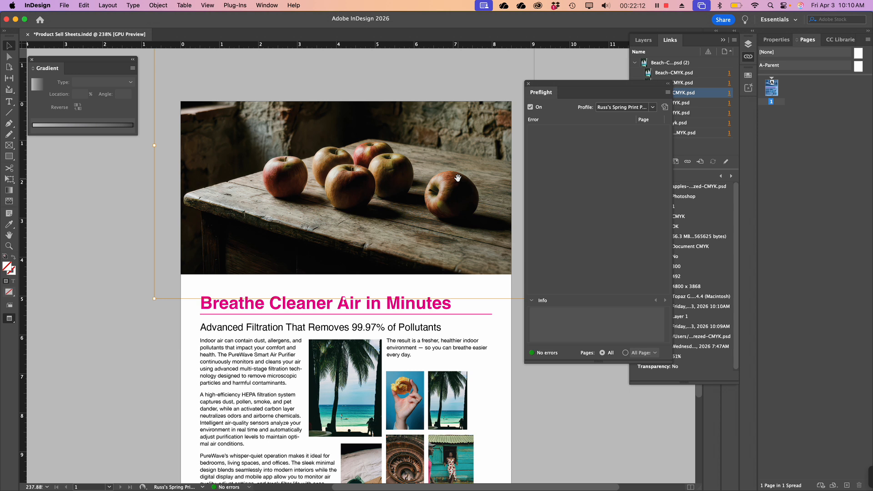
pyautogui.moveTo(458, 177); pyautogui.dragTo(450, 180)
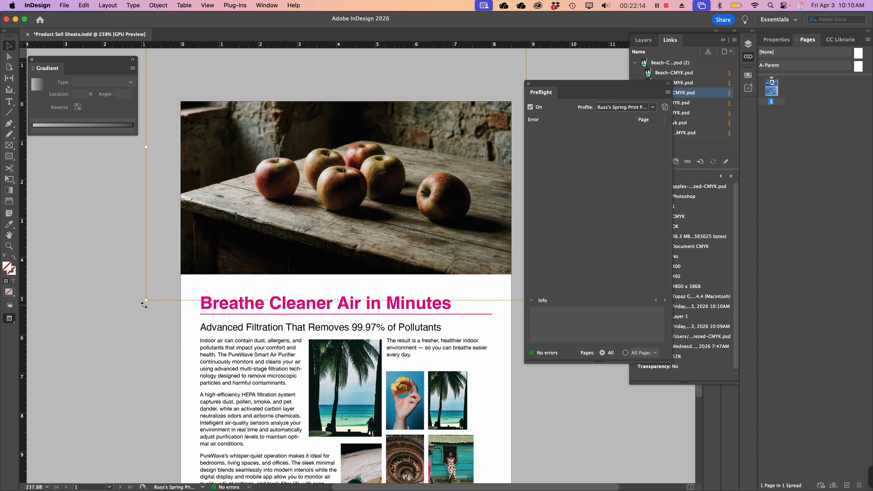
pyautogui.moveTo(145, 302); pyautogui.dragTo(119, 321)
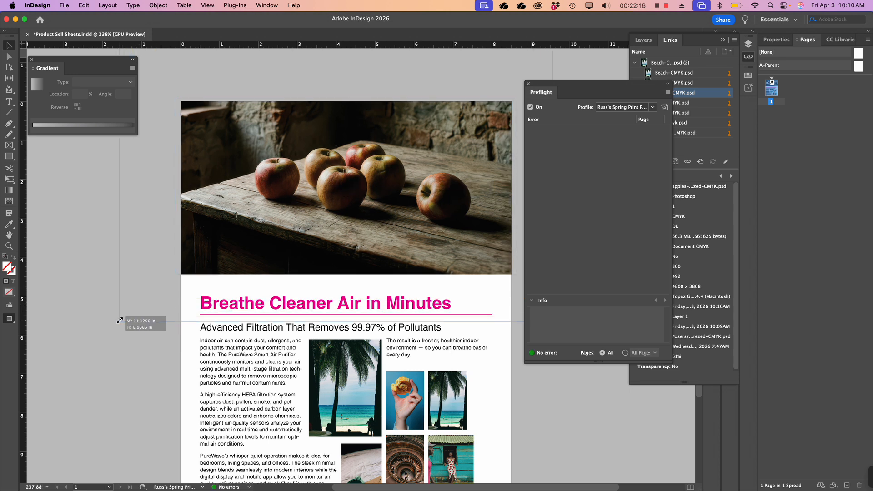
# Step: Nudge the enlarged apples image slightly up and to the left within its frame on the sell sheet
pyautogui.moveTo(291, 241); pyautogui.dragTo(283, 236)
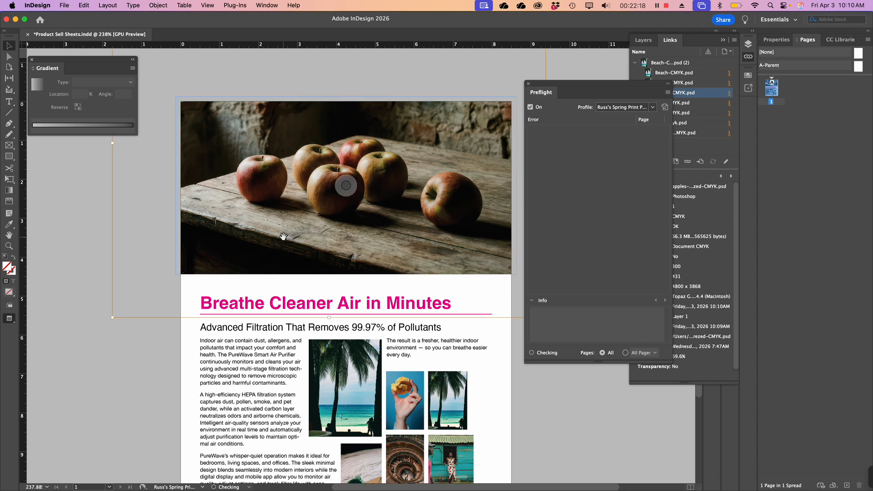
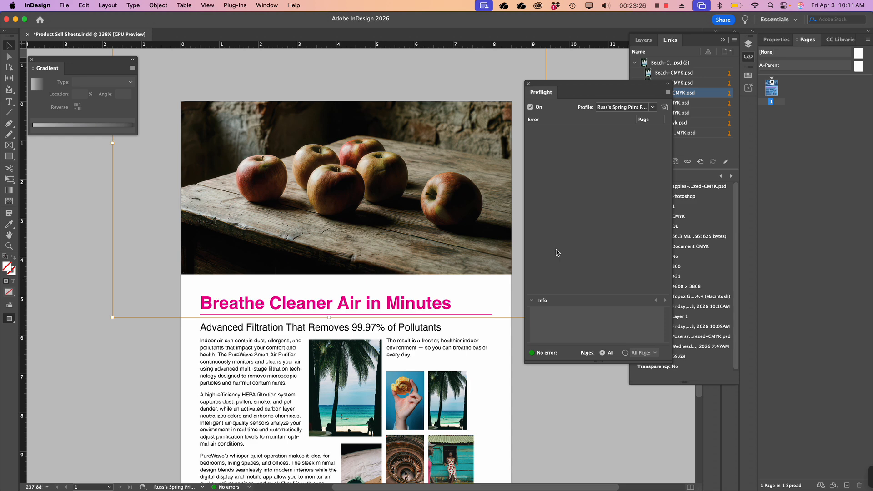
pyautogui.scroll(-4, 368, 268)
pyautogui.scroll(2, 368, 268)
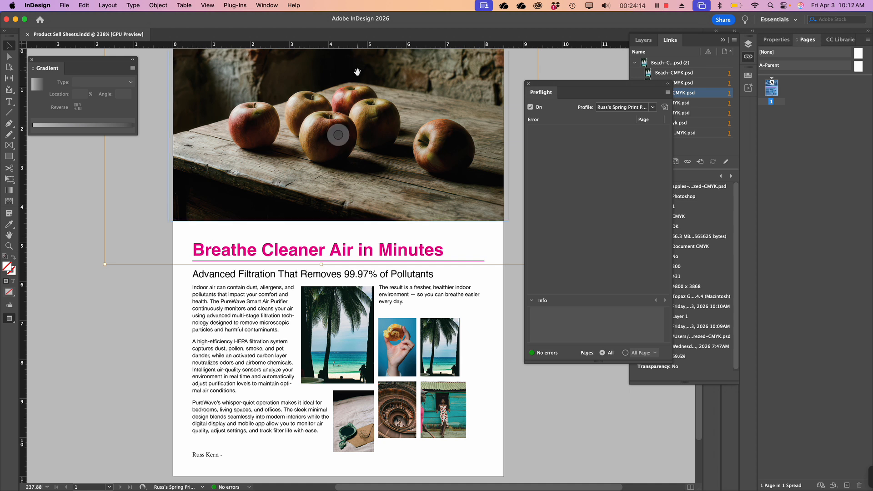
pyautogui.scroll(1, 359, 112)
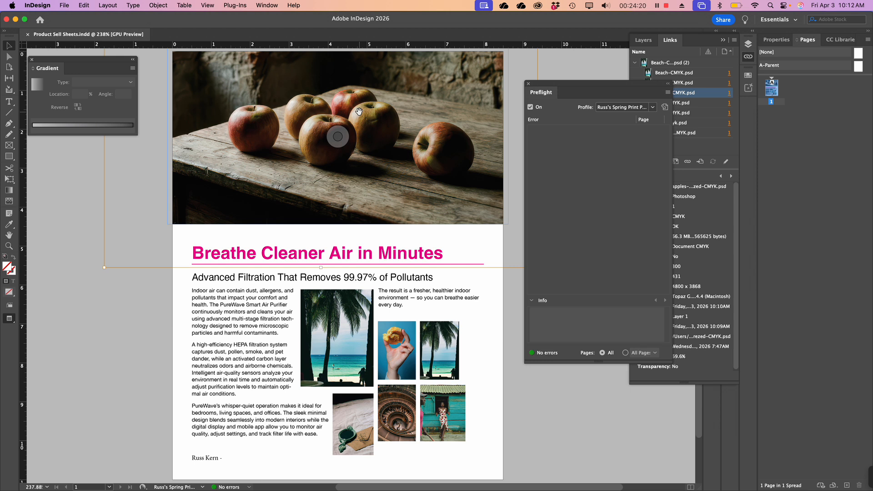
# Step: Start exporting the sell sheet in the Adobe PDF (Print) format
pyautogui.click(65, 5)
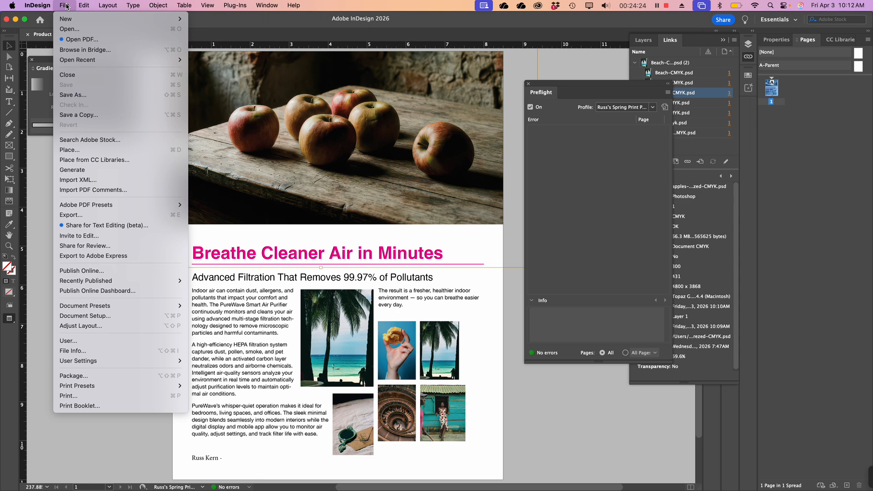
pyautogui.moveTo(89, 208)
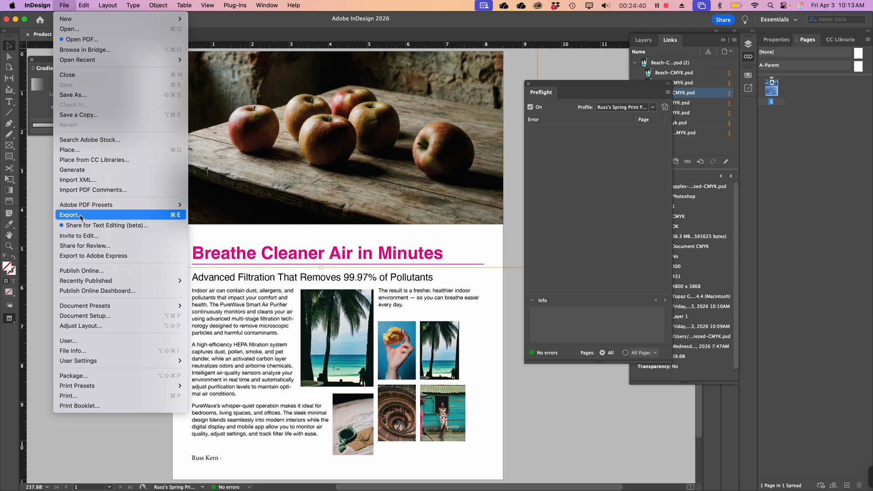
pyautogui.click(80, 216)
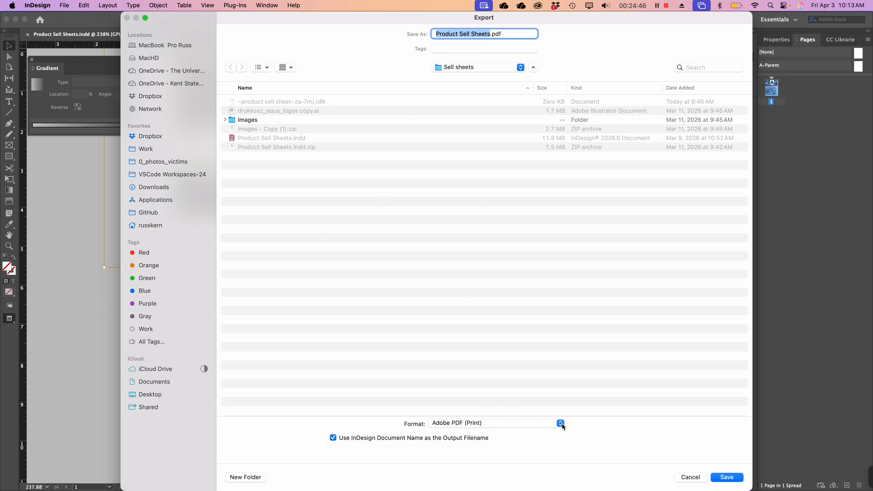
pyautogui.click(490, 427)
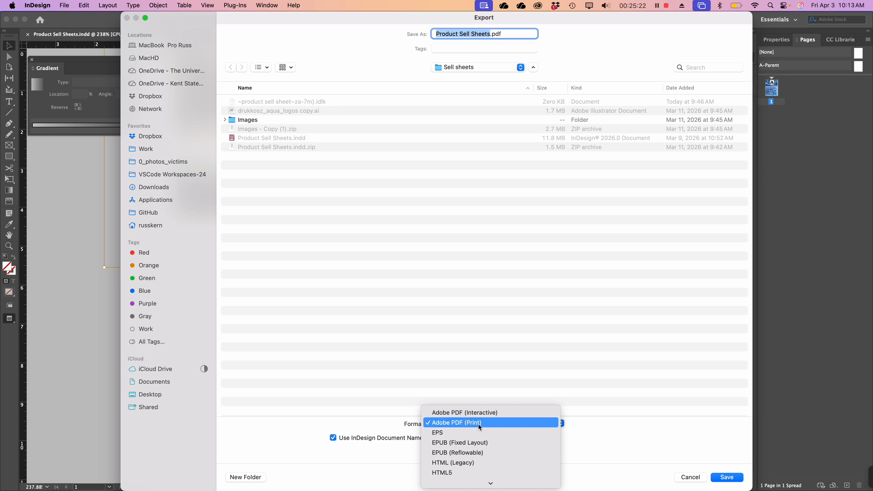
pyautogui.click(478, 424)
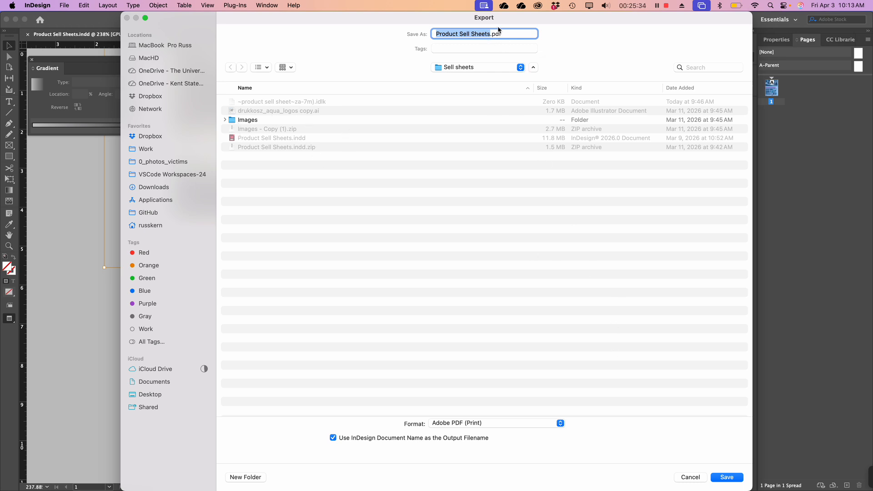
# Step: Name the export Product Sell Sheets[PRINT].pdf, keep the print PDF format, and save it in the Sell sheets folder
pyautogui.click(491, 34)
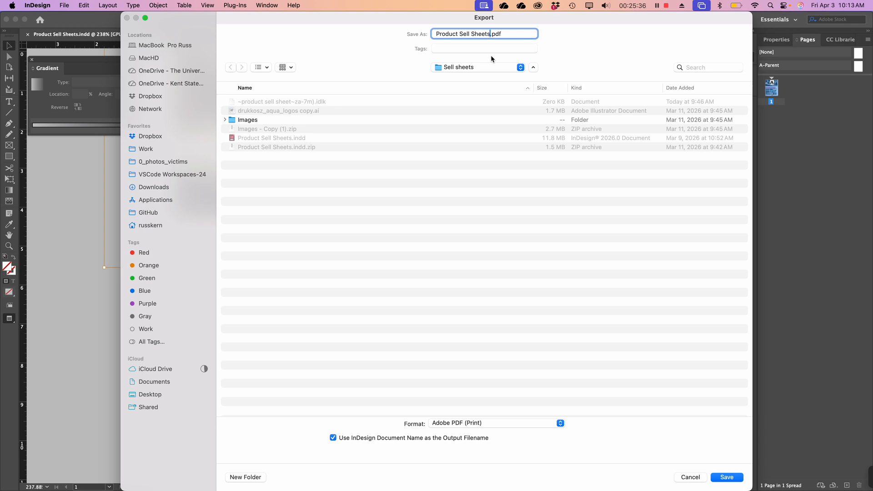
pyautogui.write('[PRINT]')
pyautogui.click(542, 425)
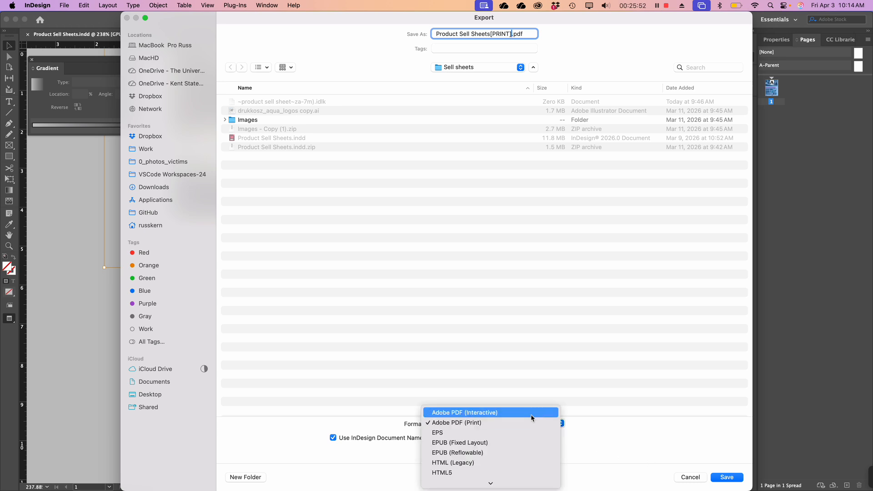
pyautogui.click(572, 387)
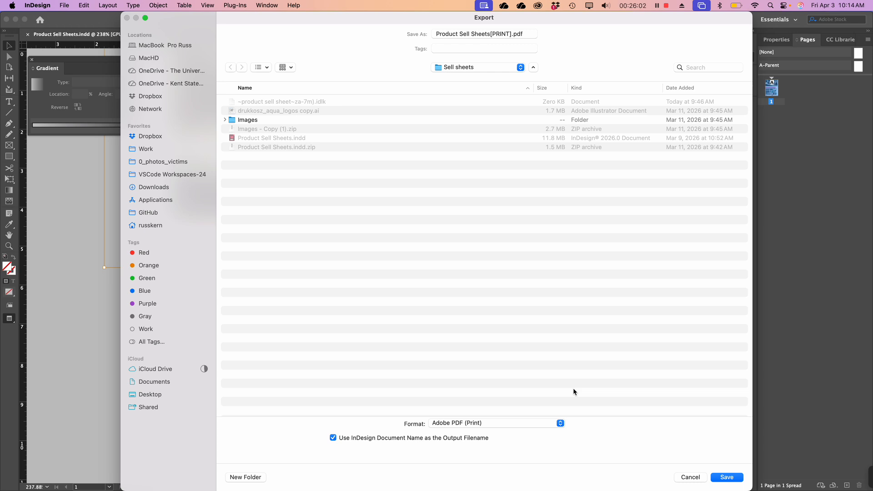
pyautogui.click(468, 424)
pyautogui.click(468, 423)
pyautogui.click(727, 477)
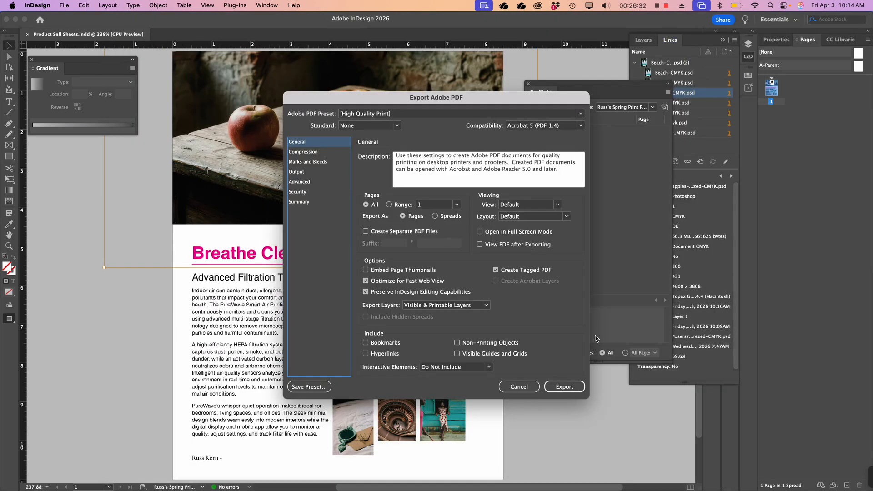
# Step: Export the PDF from the High Quality Print preset with the document bleed settings, crop marks and registration marks
pyautogui.moveTo(427, 96); pyautogui.dragTo(446, 22)
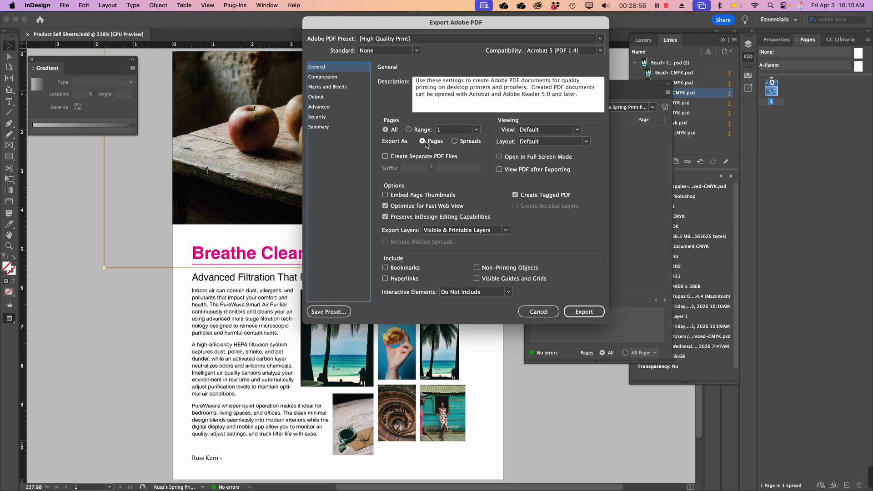
pyautogui.click(331, 77)
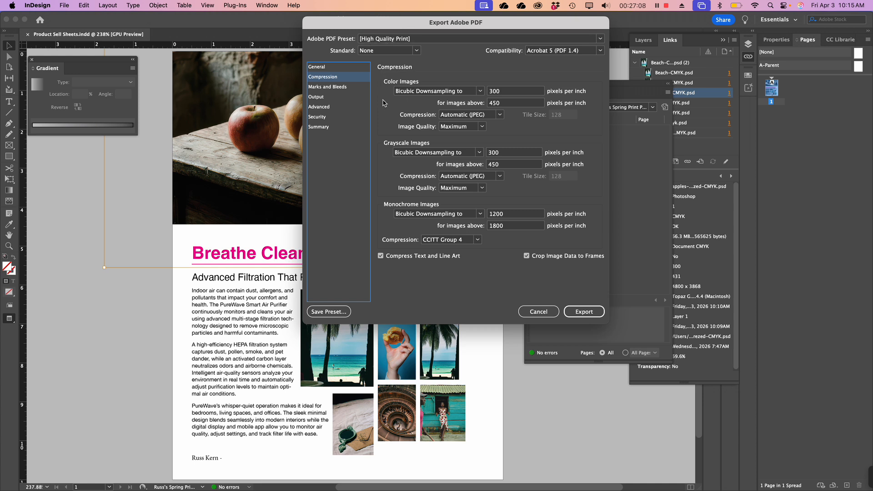
pyautogui.click(320, 88)
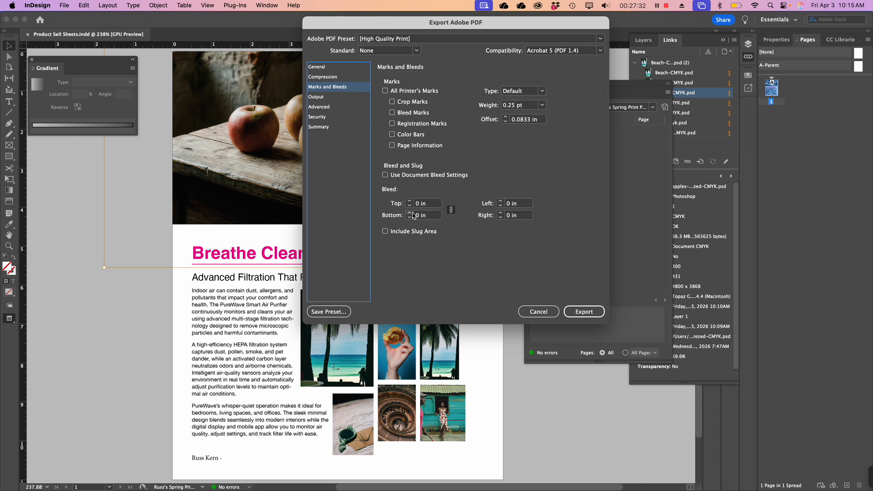
pyautogui.click(385, 176)
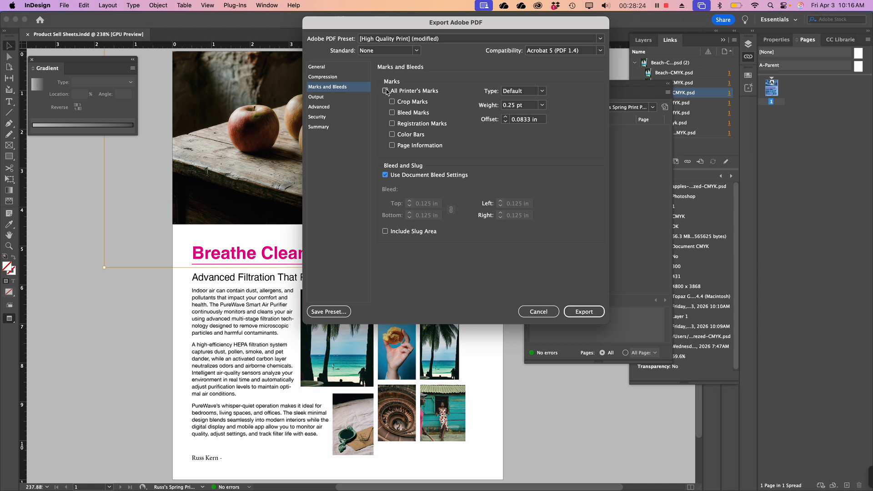
pyautogui.click(392, 102)
pyautogui.click(393, 128)
pyautogui.click(585, 312)
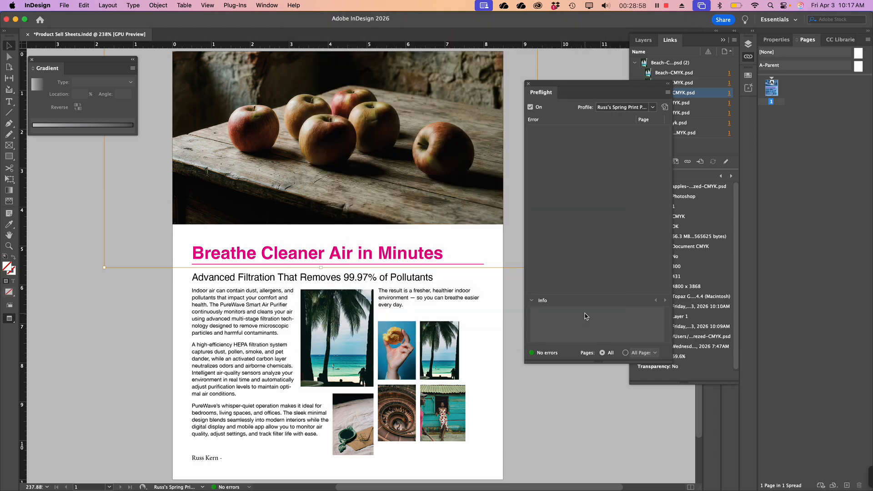
# Step: Switch to Finder and open the 0_AKRONU folder inside Work in a new window
pyautogui.press('super+Tab')
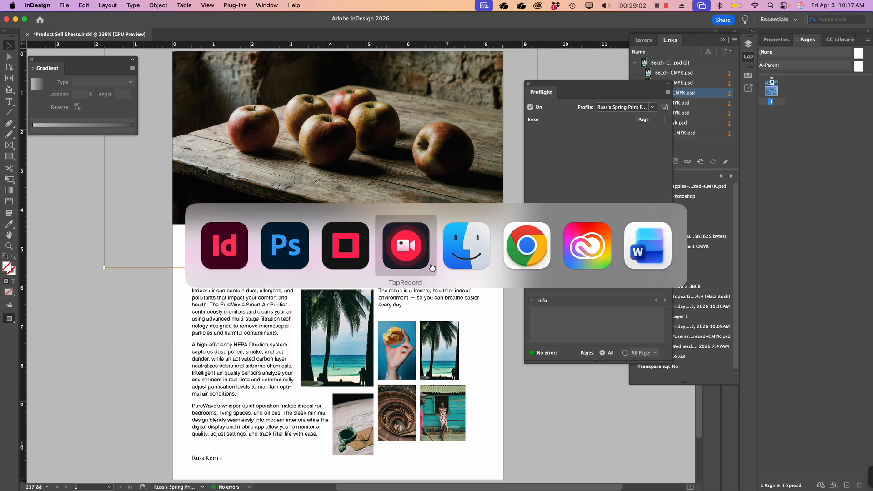
pyautogui.click(466, 253)
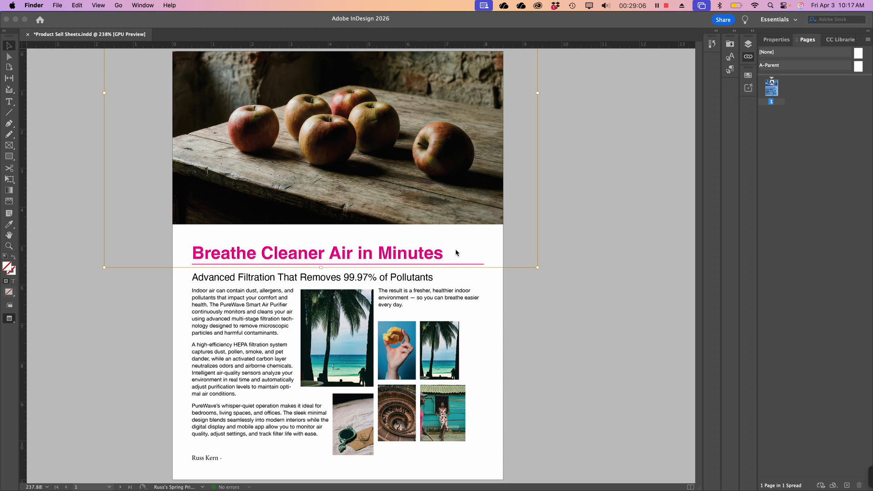
pyautogui.press('super+n')
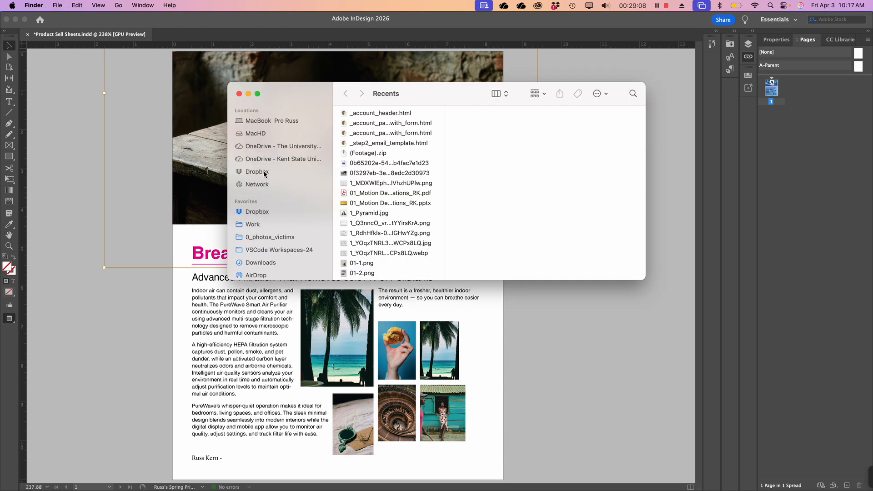
pyautogui.moveTo(275, 211); pyautogui.dragTo(264, 222)
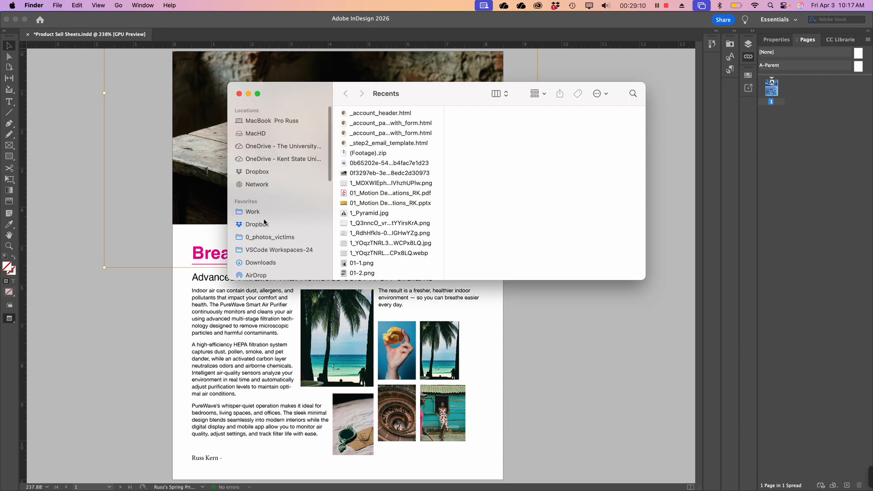
pyautogui.click(265, 212)
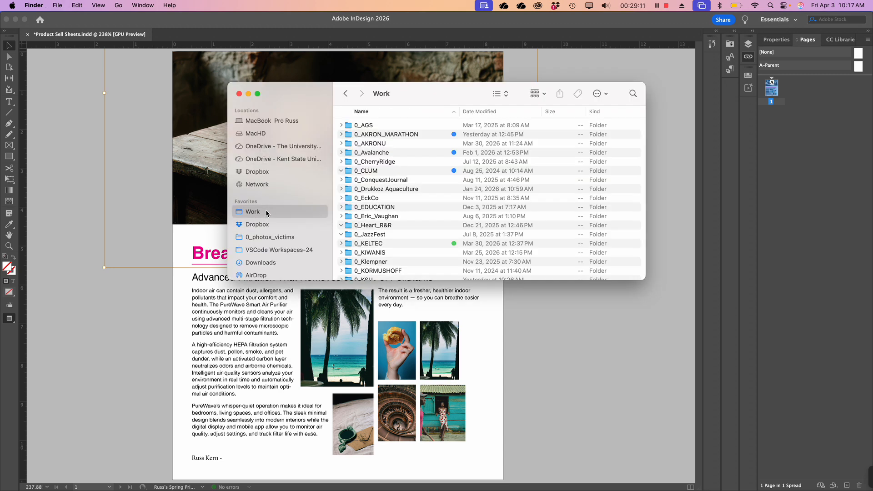
pyautogui.click(364, 135)
pyautogui.doubleClick(361, 145)
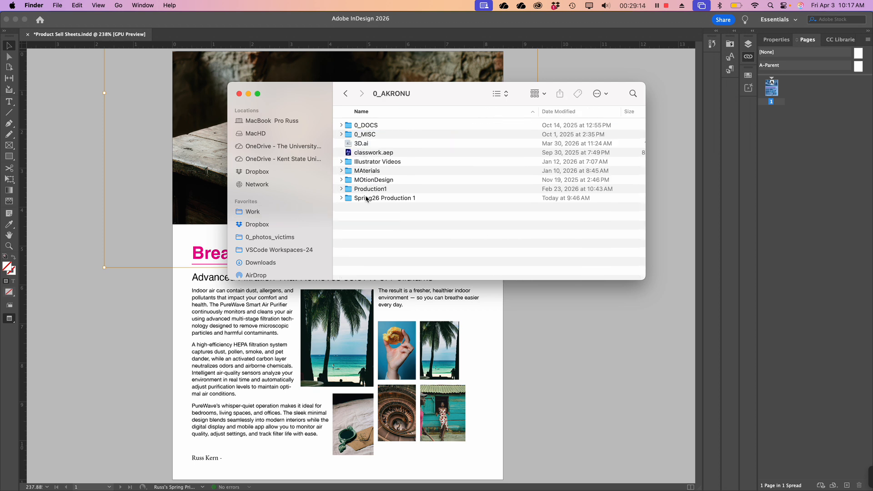
# Step: Go through Spring26 Production 1 and Indesign to the Sell sheets folder and open Product Sell Sheets[PRINT].pdf in Acrobat
pyautogui.doubleClick(366, 199)
pyautogui.click(342, 156)
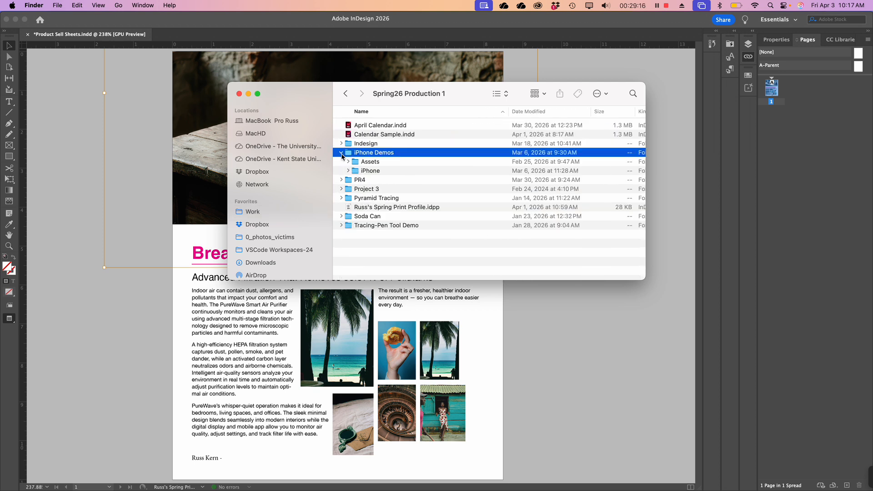
pyautogui.click(342, 153)
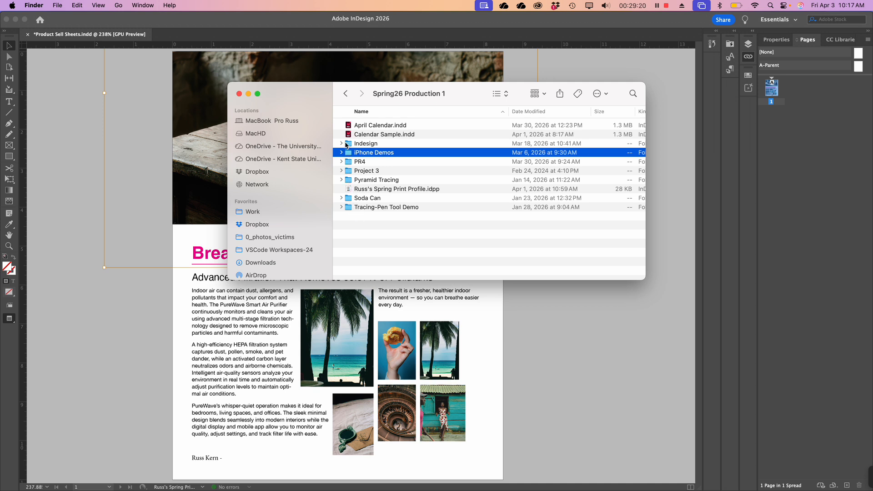
pyautogui.doubleClick(360, 144)
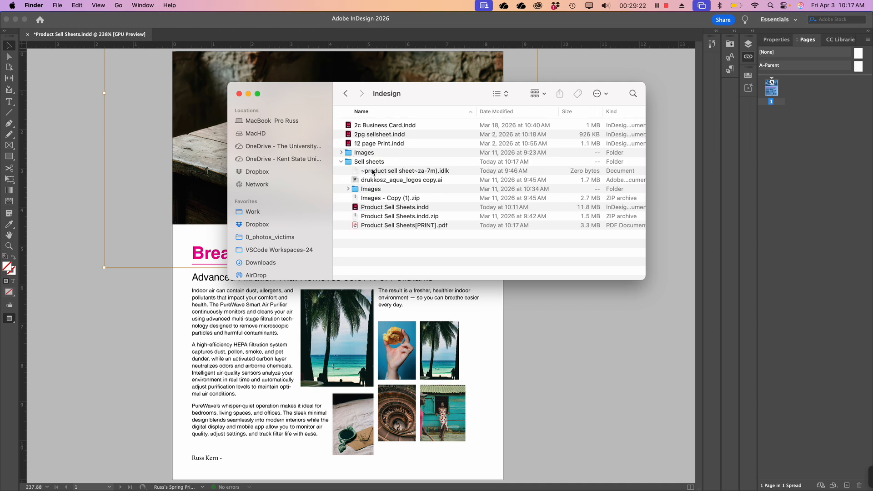
pyautogui.click(376, 226)
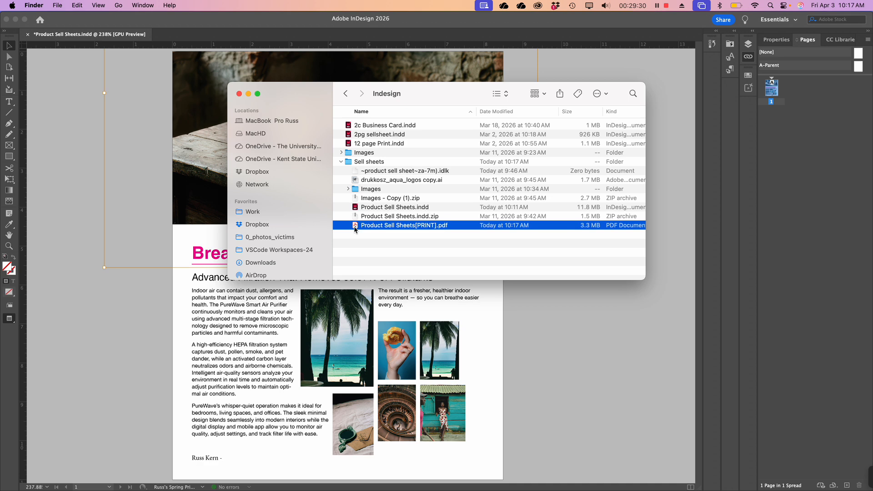
pyautogui.doubleClick(354, 227)
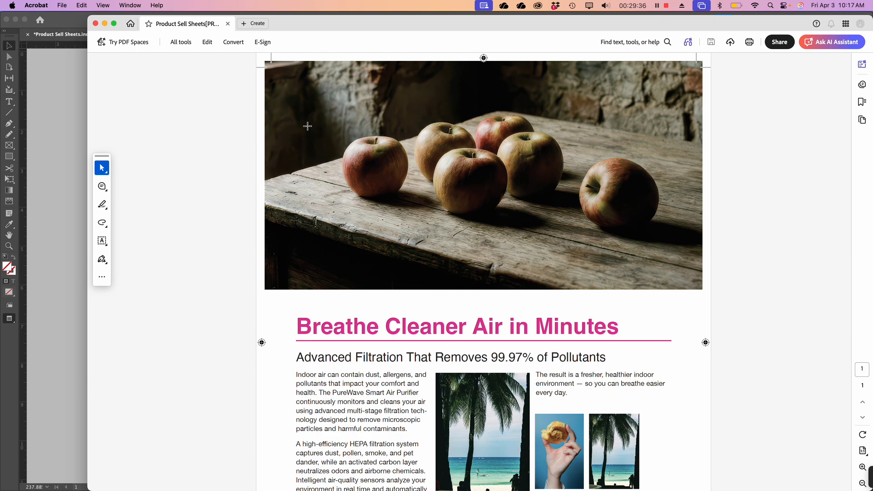
# Step: Examine the exported PDF's crop marks, registration marks and image bleed around the apples photo and the page edges
pyautogui.scroll(-5, 320, 145)
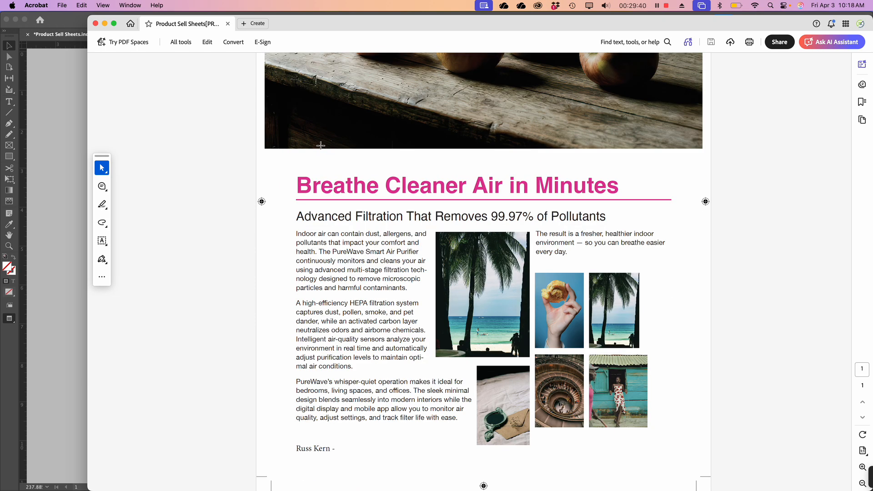
pyautogui.scroll(5, 320, 144)
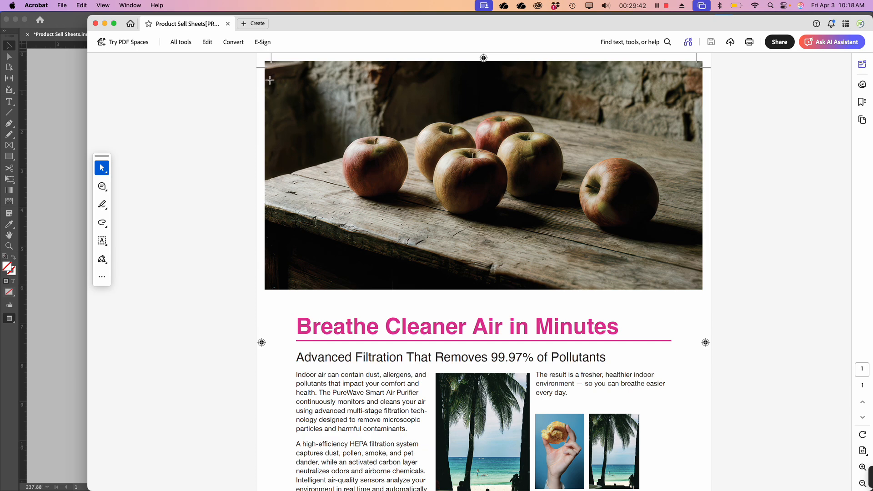
pyautogui.scroll(6, 270, 69)
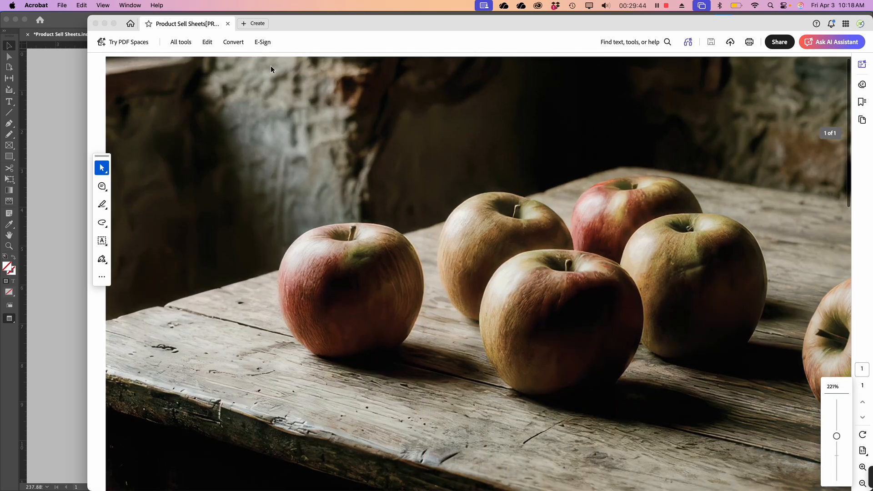
pyautogui.scroll(1, 288, 146)
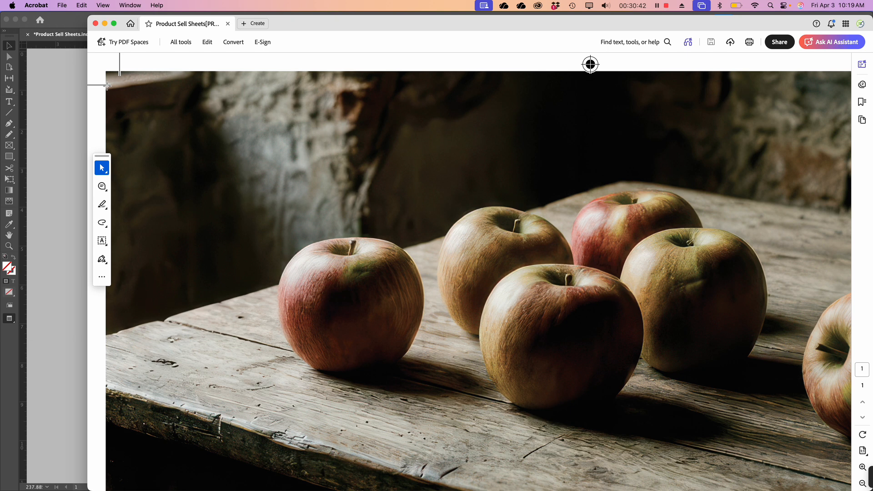
pyautogui.hscroll(5, 593, 113)
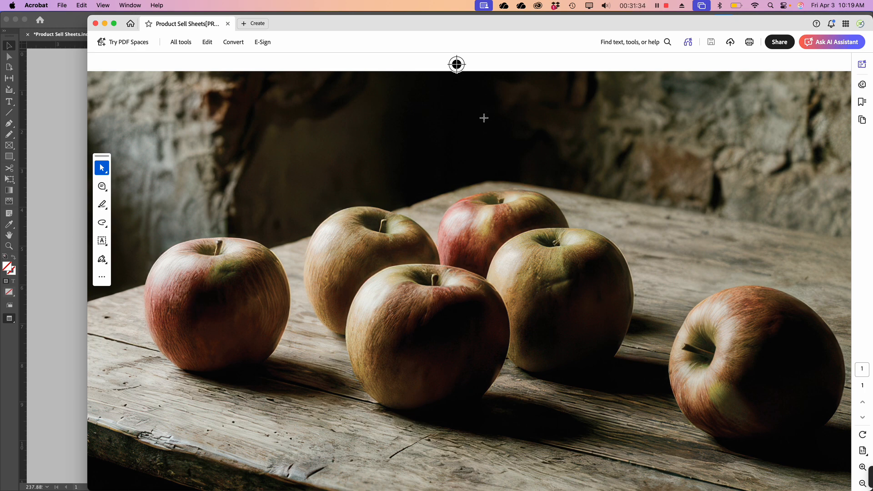
pyautogui.scroll(-5, 506, 161)
pyautogui.scroll(-3, 508, 164)
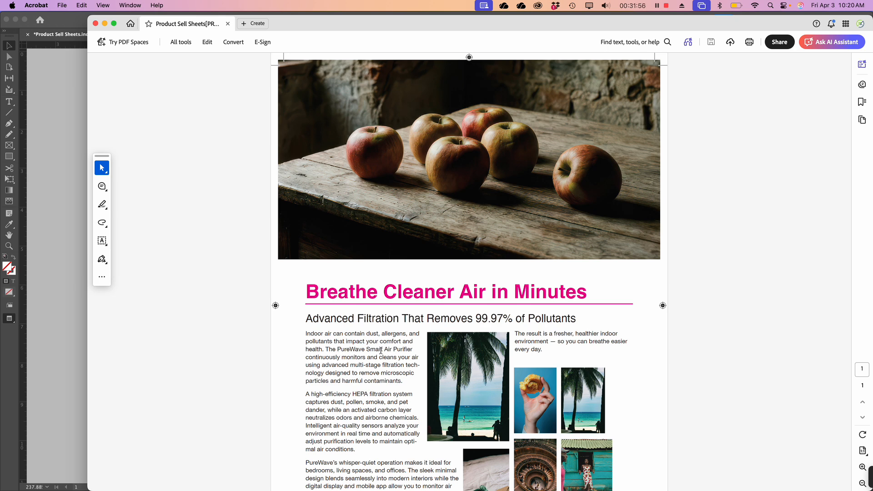
# Step: Switch to InDesign and export the sell sheet as an Adobe PDF (Interactive) named Product Sell Sheets.pdf in the Sell sheets folder
pyautogui.press('super+Tab')
pyautogui.click(323, 251)
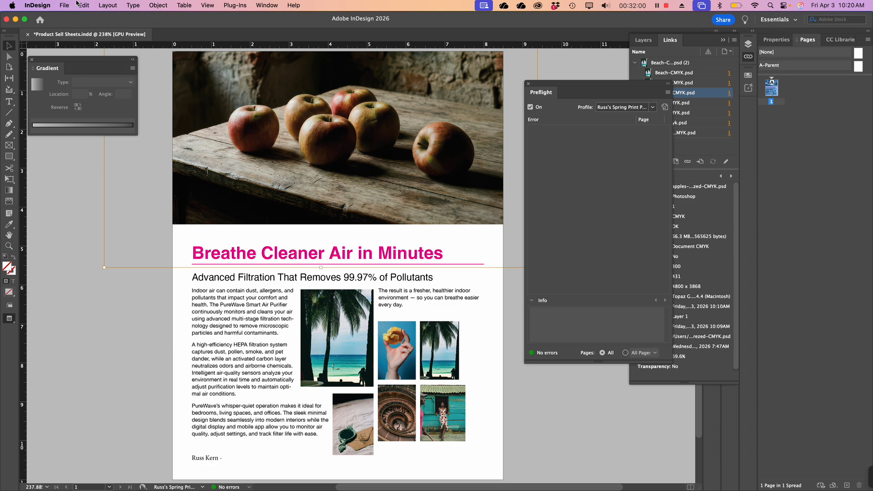
pyautogui.click(66, 5)
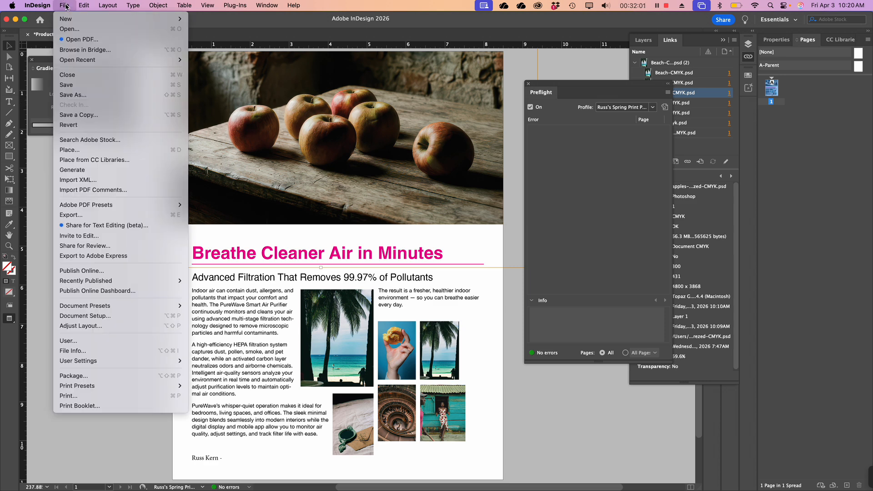
pyautogui.click(80, 216)
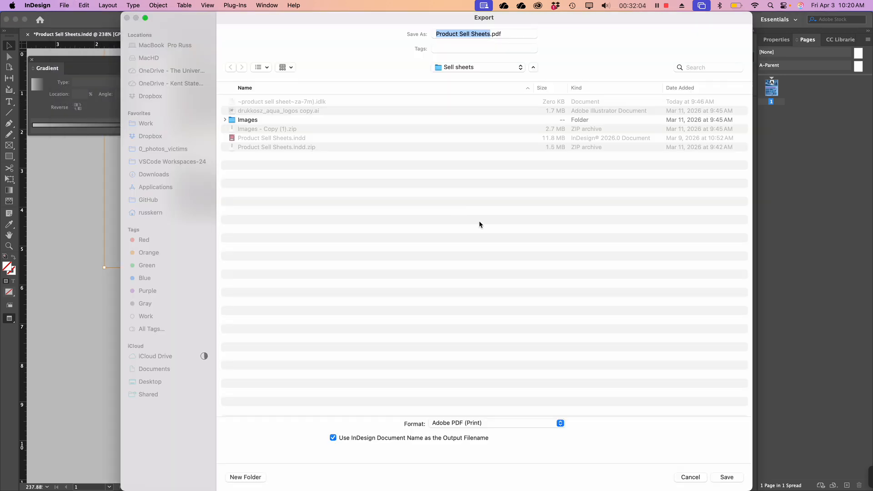
pyautogui.click(491, 423)
pyautogui.click(491, 412)
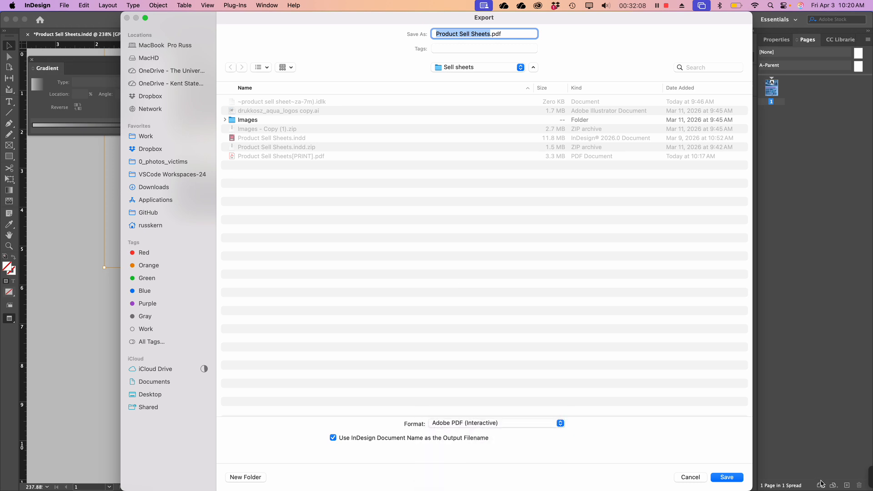
pyautogui.click(736, 479)
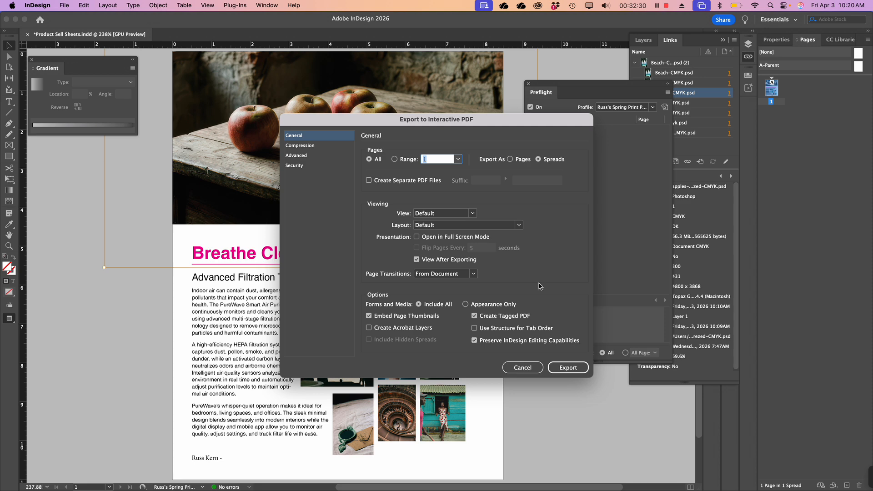
pyautogui.click(573, 370)
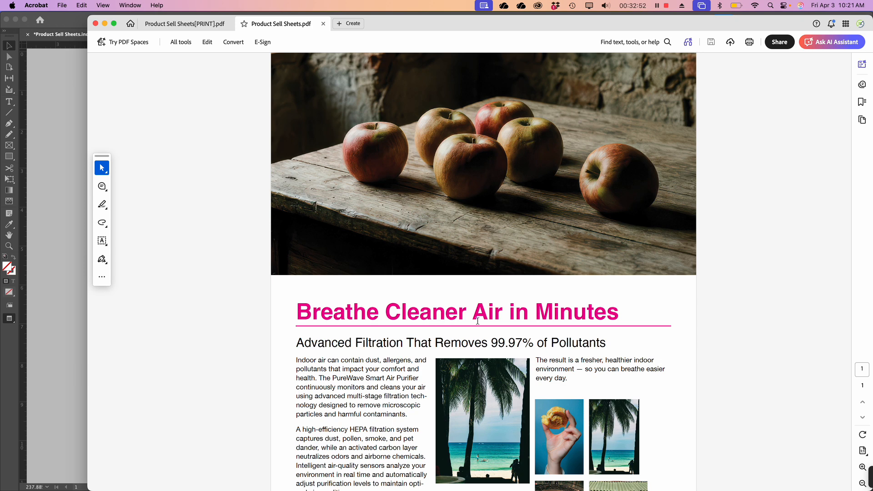
# Step: Look over the exported interactive PDF in Acrobat, checking the page edges, headline, body text and photos
pyautogui.scroll(-5, 478, 321)
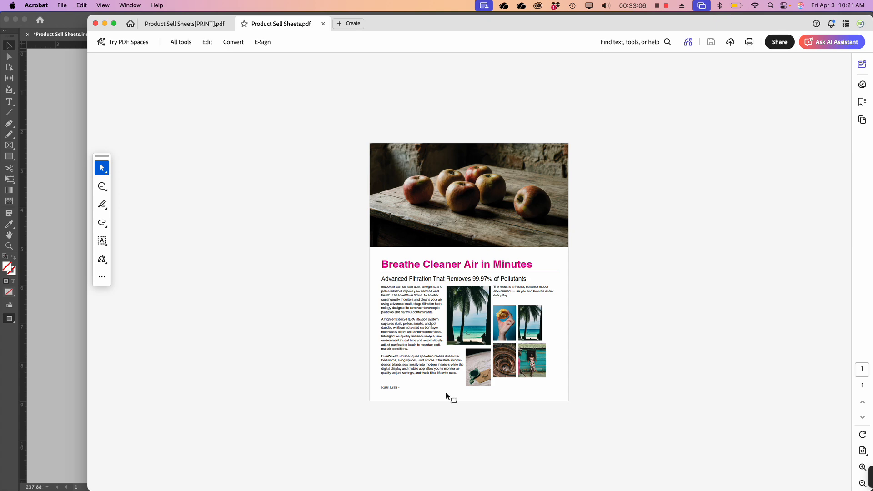
pyautogui.scroll(5, 462, 331)
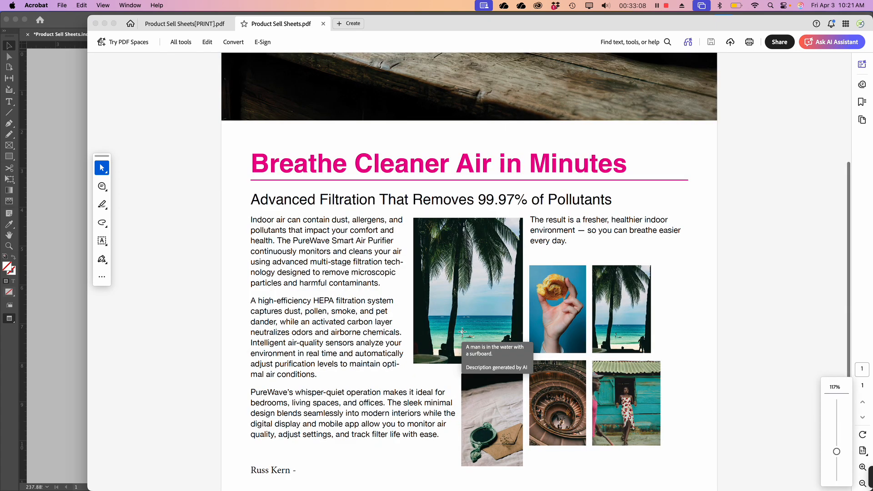
pyautogui.scroll(3, 391, 295)
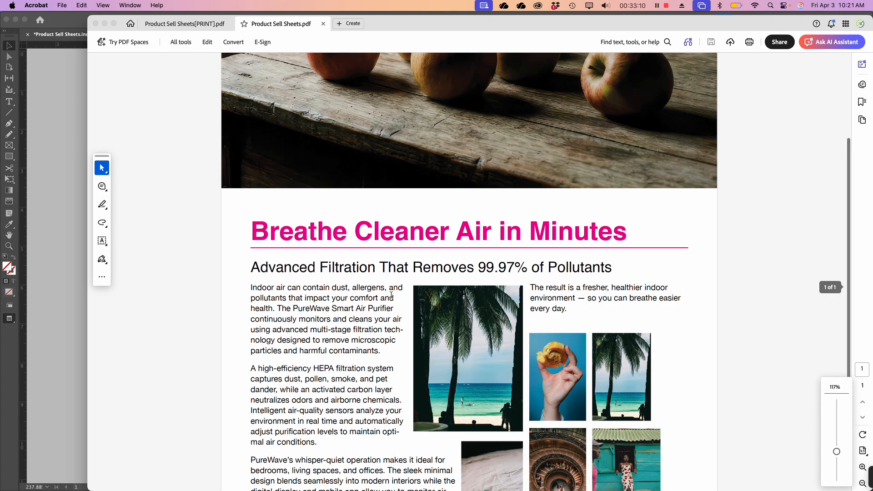
pyautogui.scroll(-2, 391, 294)
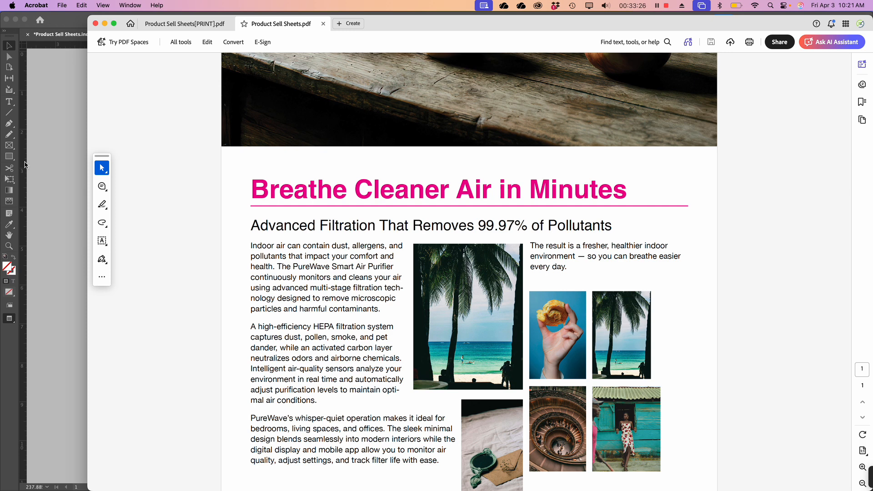
# Step: Switch back to InDesign and open the Package summary for the sell sheet, moving its dialog clear of the Preflight panel
pyautogui.click(80, 131)
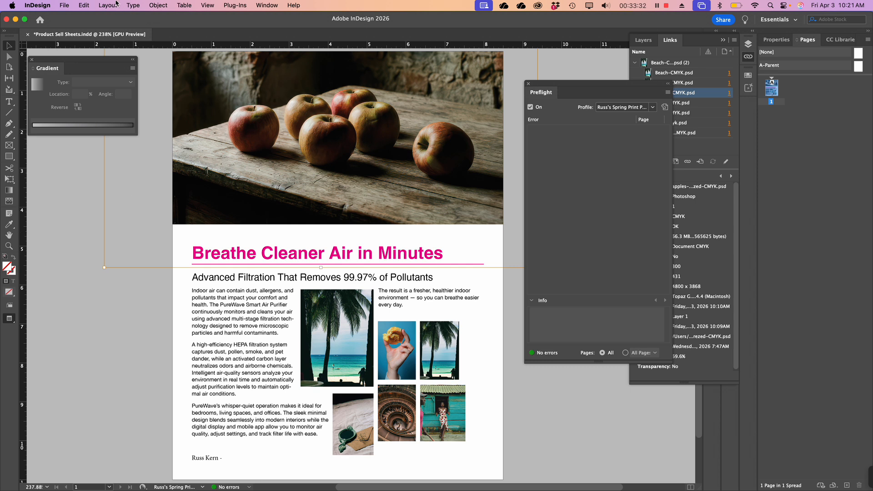
pyautogui.click(64, 5)
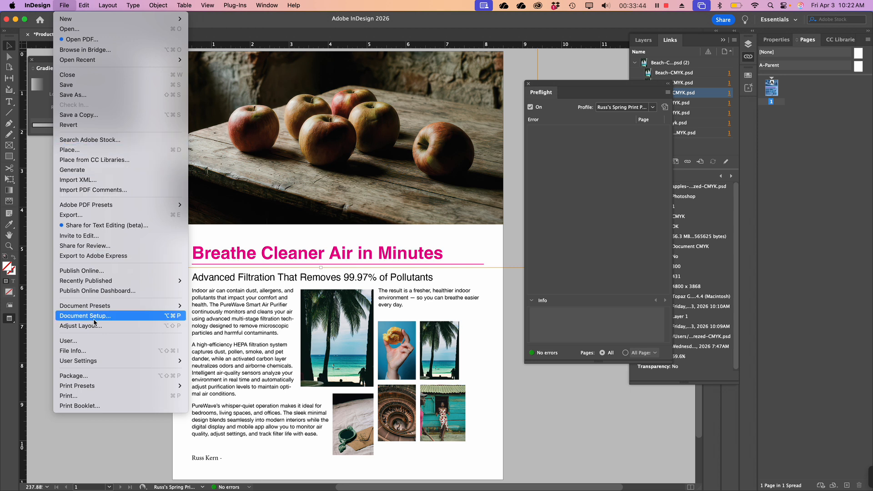
pyautogui.click(85, 376)
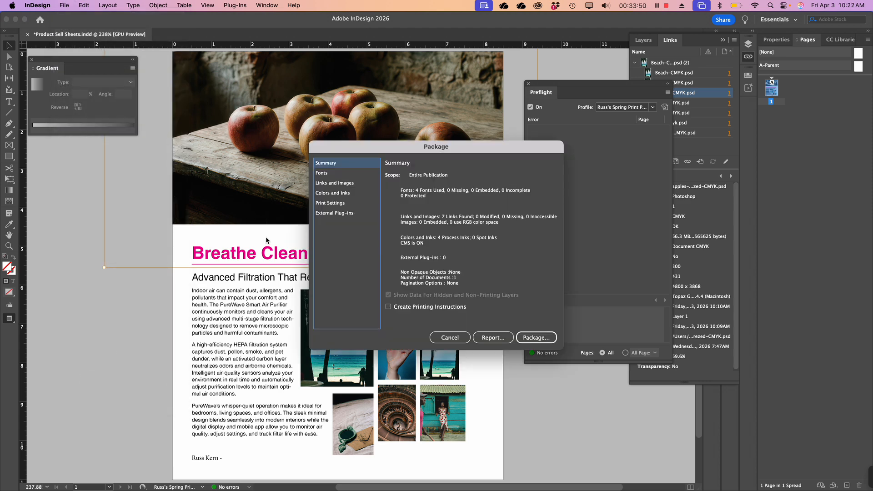
pyautogui.moveTo(408, 152); pyautogui.dragTo(358, 90)
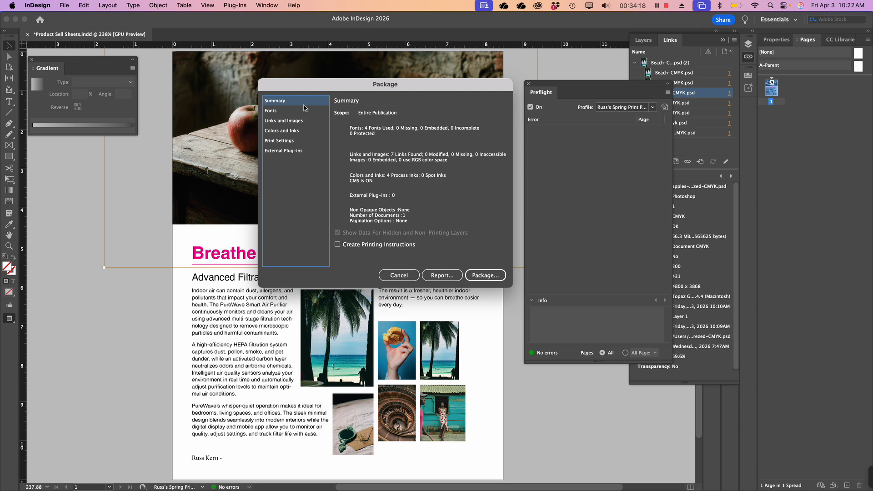
# Step: Review the package's fonts, links and images, colors and inks, print settings and external plug-ins, finishing on the summary
pyautogui.click(290, 121)
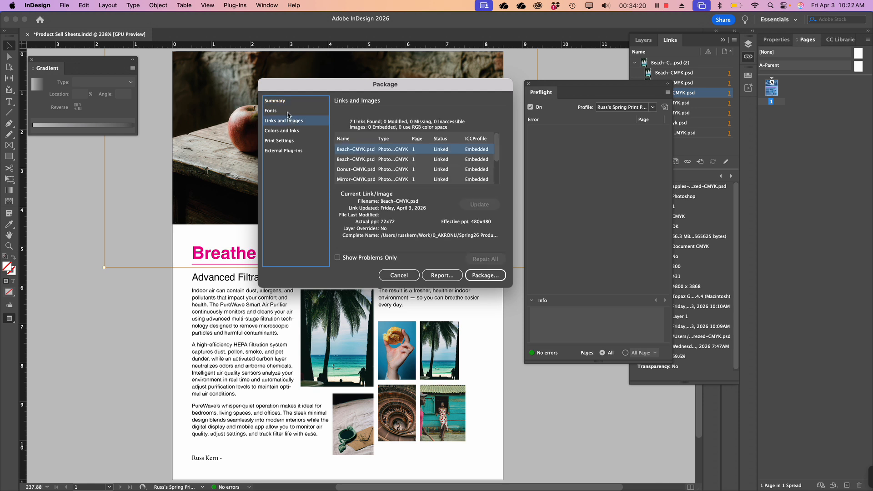
pyautogui.click(288, 114)
pyautogui.click(289, 122)
pyautogui.scroll(-3, 393, 168)
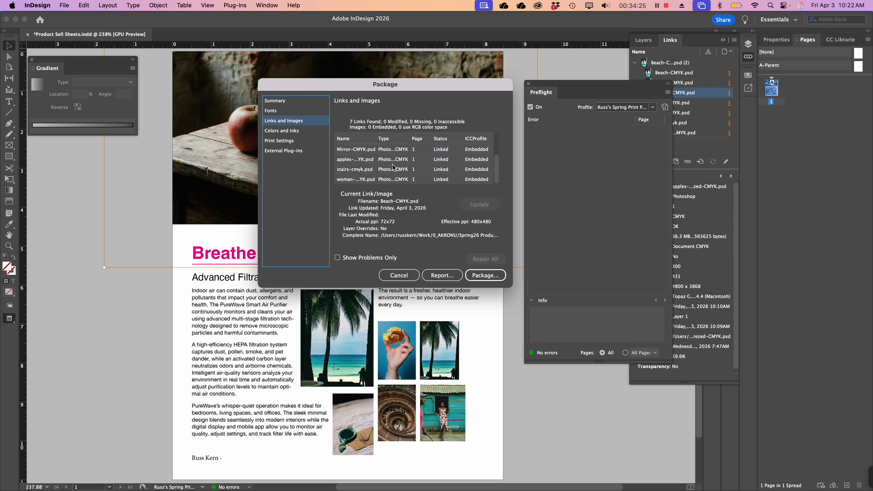
pyautogui.click(279, 140)
pyautogui.click(275, 131)
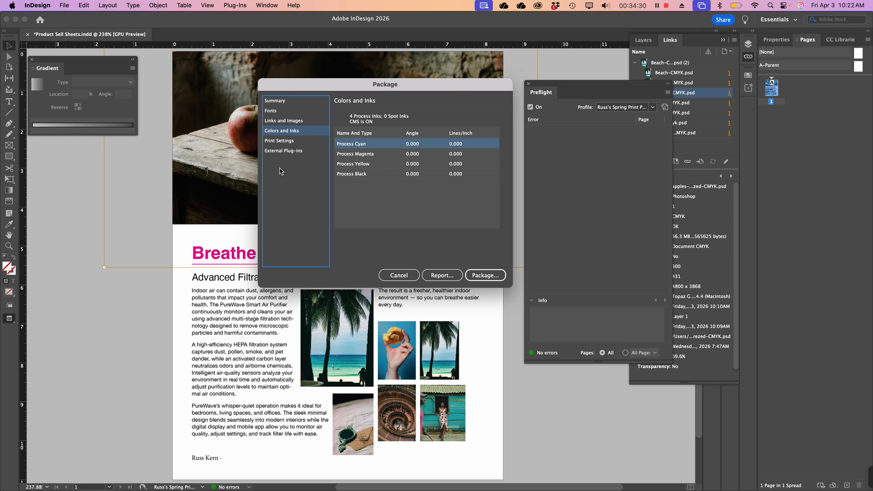
pyautogui.click(273, 152)
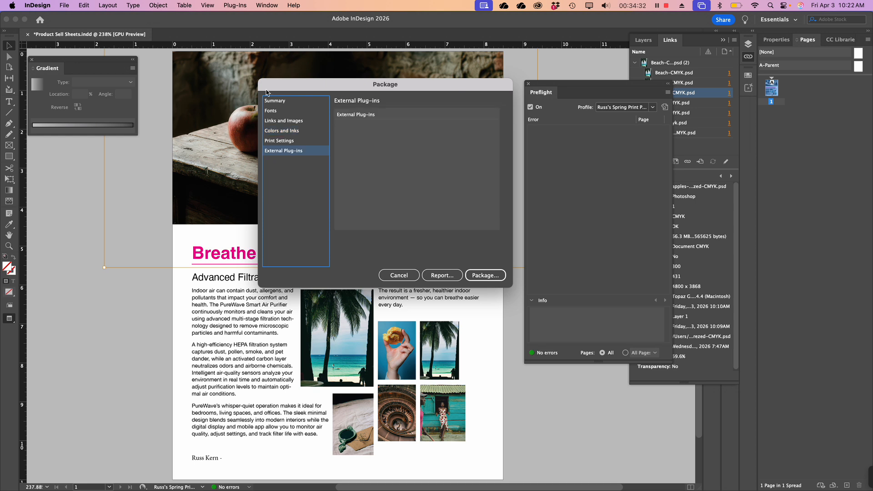
pyautogui.click(274, 104)
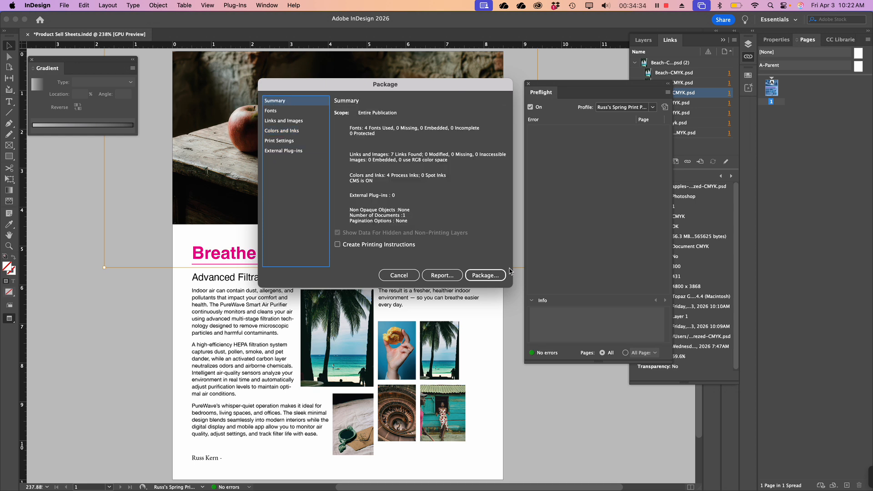
# Step: Save the publication and package it into Product Sell Sheets Folder with fonts, linked graphics, IDML and a High Quality Print PDF
pyautogui.click(487, 273)
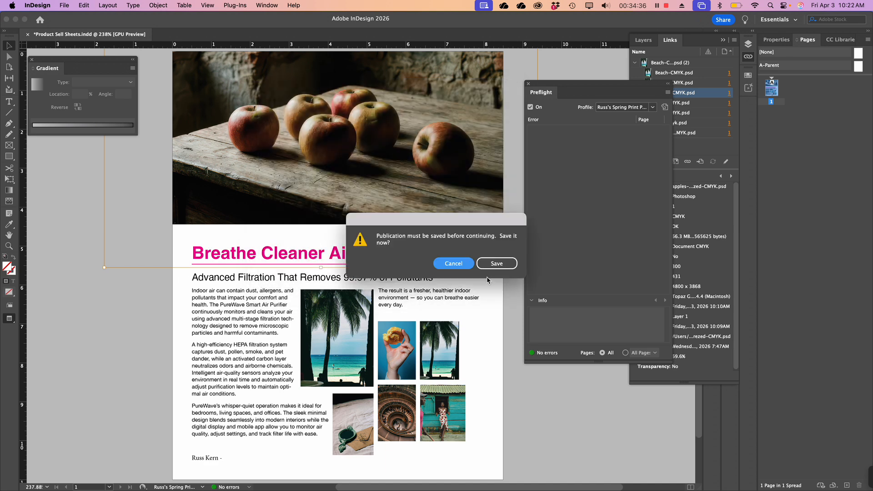
pyautogui.click(494, 266)
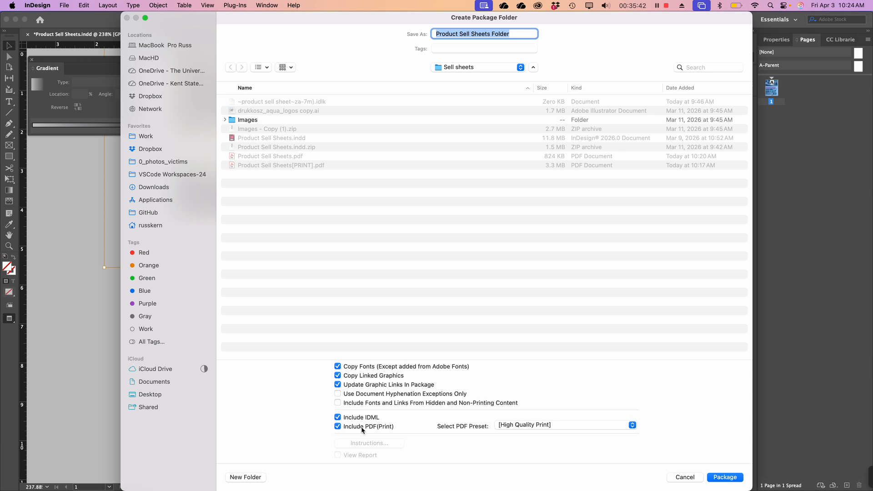
pyautogui.click(536, 425)
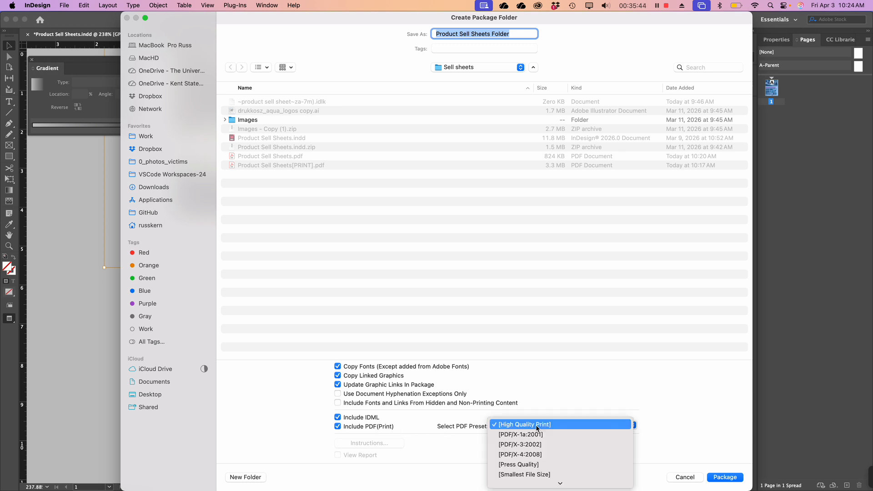
pyautogui.scroll(-5, 537, 428)
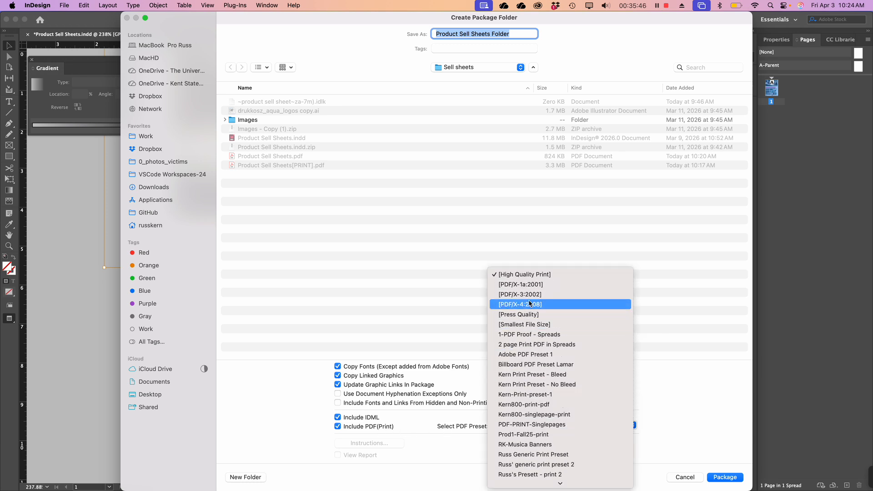
pyautogui.click(534, 275)
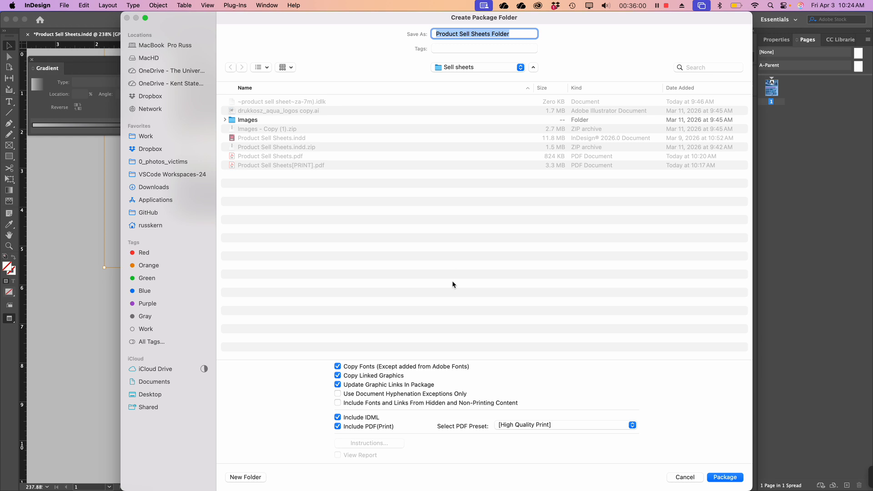
pyautogui.click(725, 478)
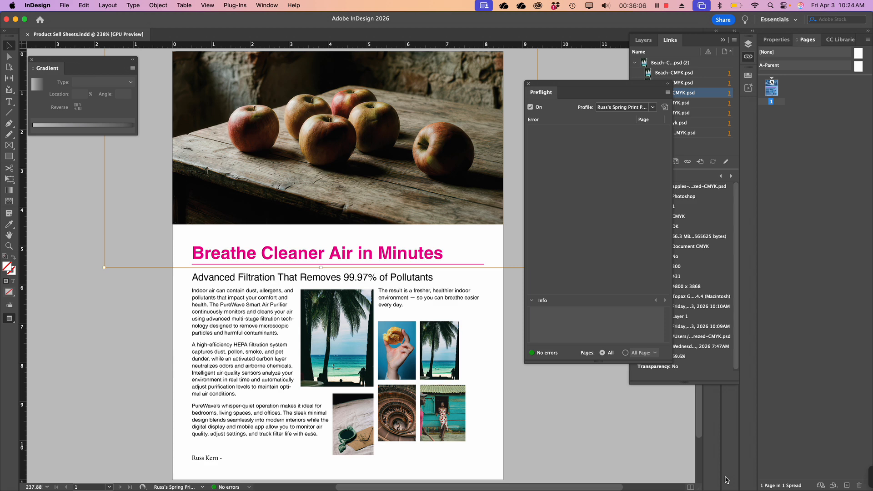
# Step: Switch to Finder, then move and enlarge the Indesign window to show the full Sell sheets file list
pyautogui.press('super+Tab')
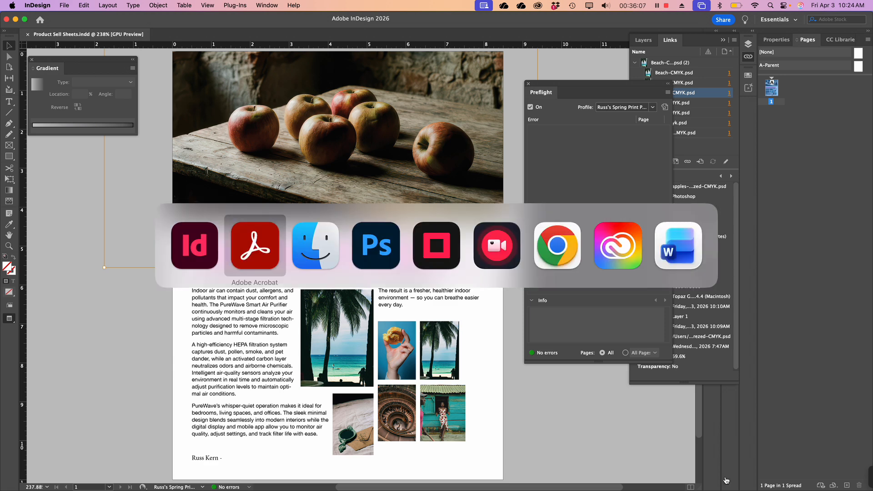
pyautogui.click(317, 239)
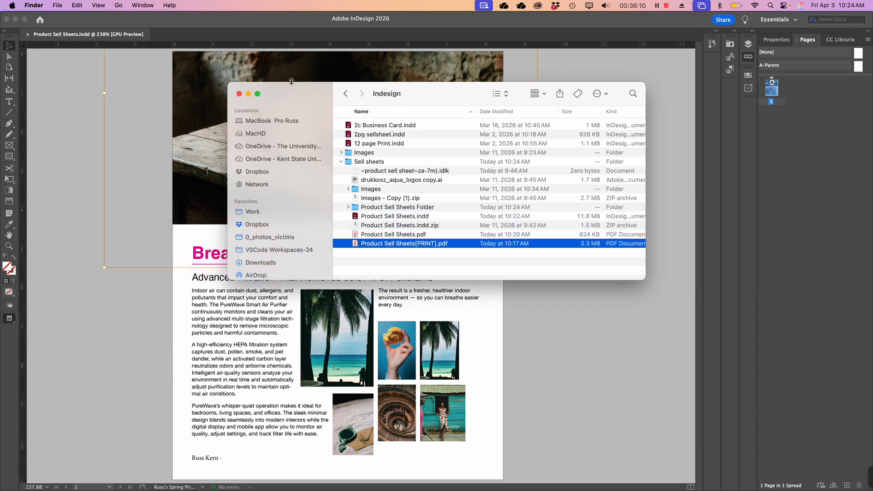
pyautogui.moveTo(293, 93); pyautogui.dragTo(277, 34)
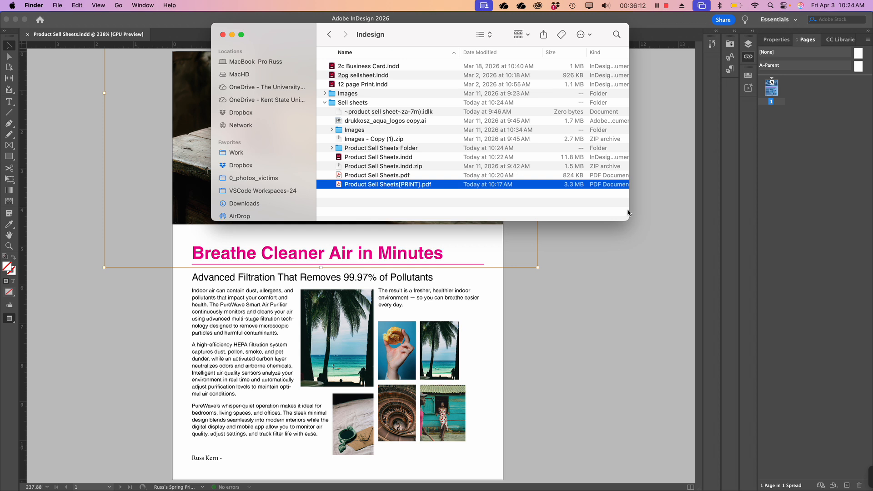
pyautogui.moveTo(628, 212); pyautogui.dragTo(688, 327)
pyautogui.click(520, 292)
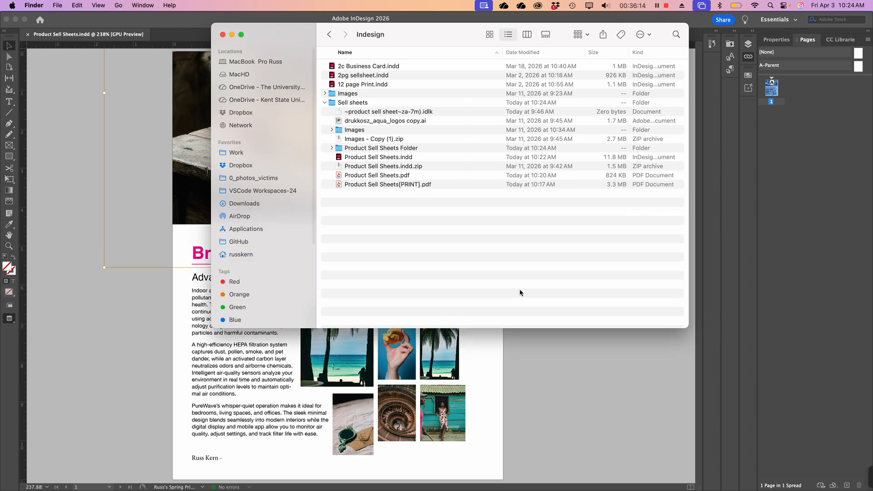
# Step: Tag the packaged Product Sell Sheets Folder green
pyautogui.click(341, 149)
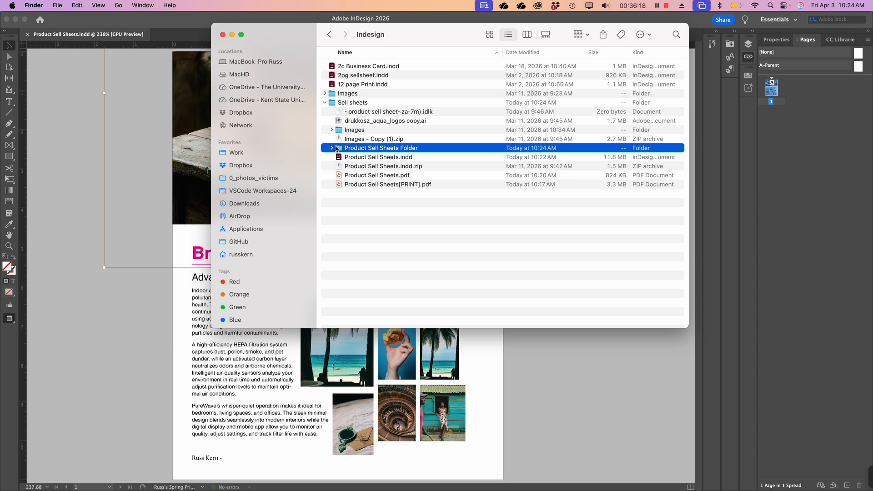
pyautogui.rightClick(338, 148)
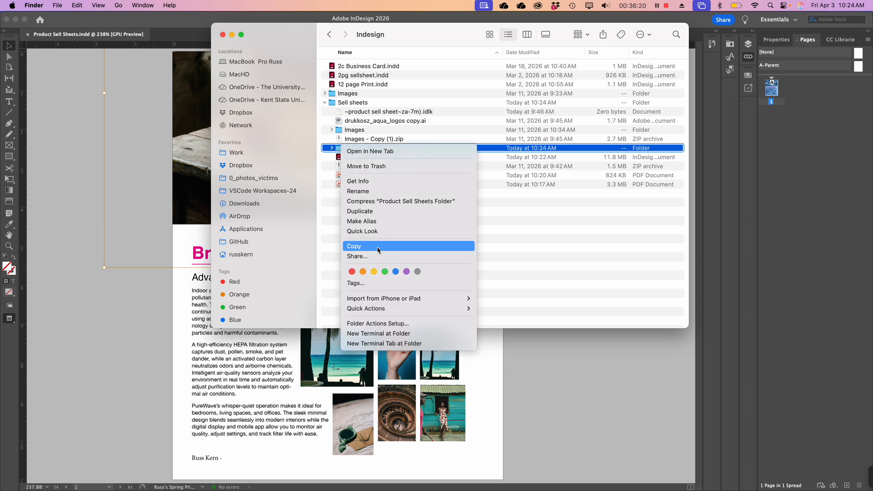
pyautogui.click(384, 272)
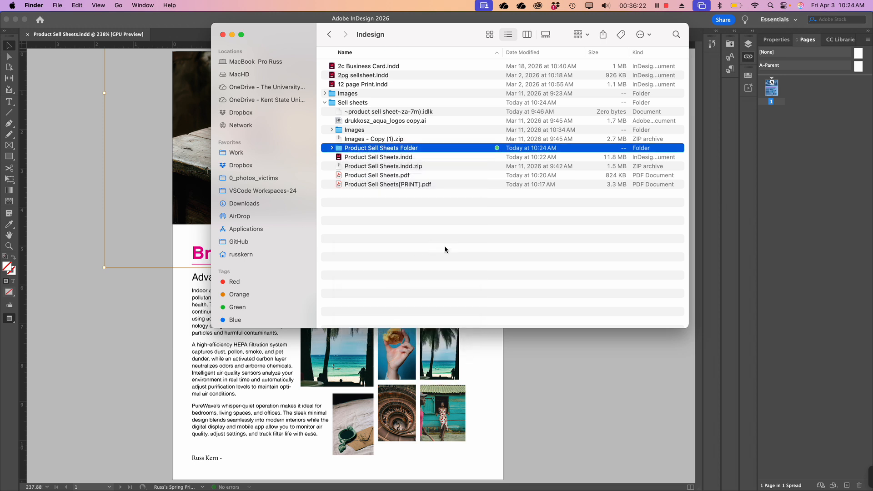
# Step: Expand Product Sell Sheets Folder and inspect the contents of its Document fonts and Links subfolders
pyautogui.click(332, 148)
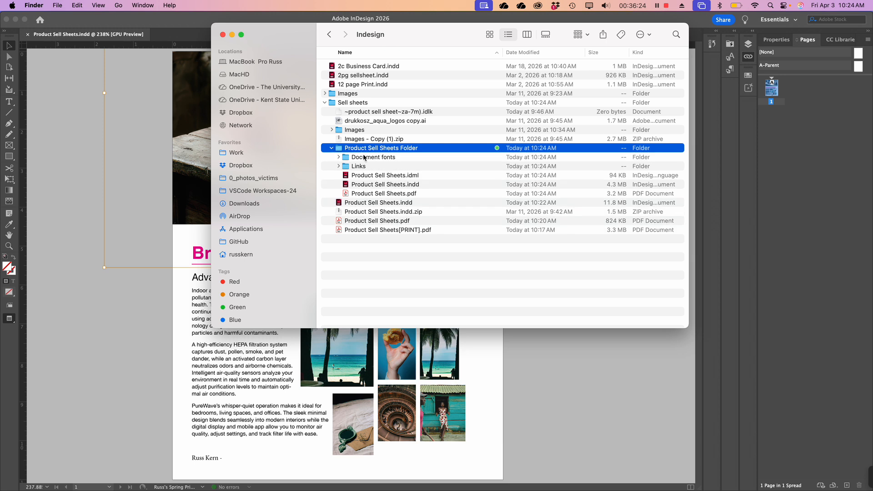
pyautogui.click(339, 158)
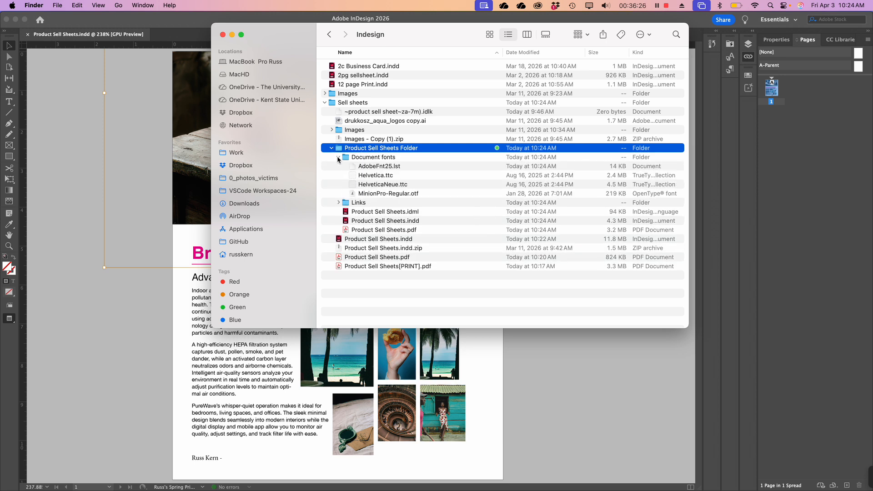
pyautogui.click(339, 158)
pyautogui.click(339, 166)
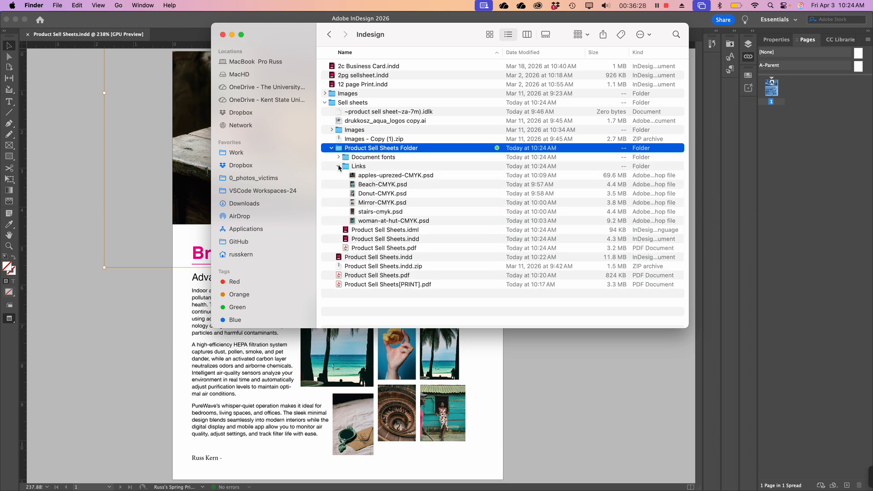
# Step: Collapse the Links subfolder and Product Sell Sheets Folder, and compress Product Sell Sheets Folder into a ZIP archive
pyautogui.click(338, 166)
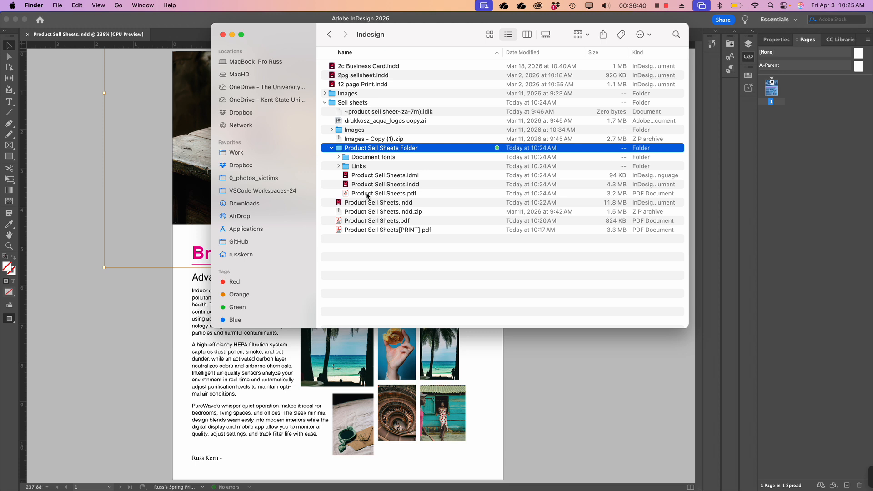
pyautogui.click(332, 148)
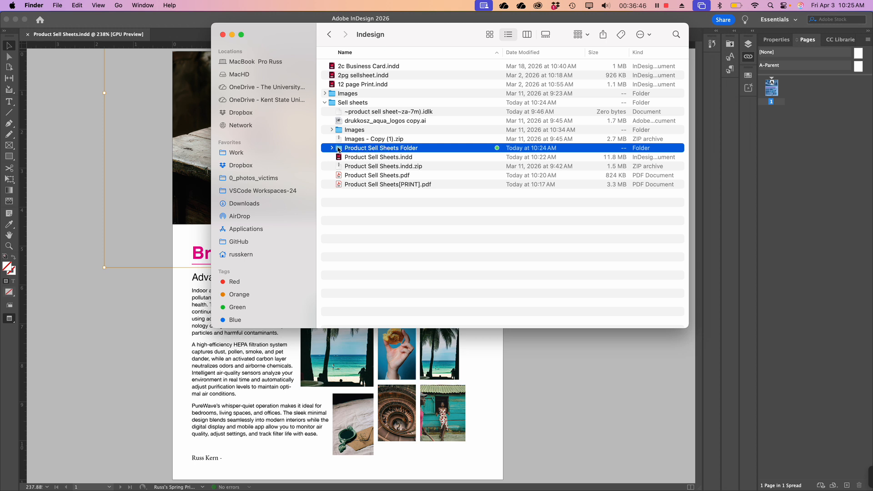
pyautogui.rightClick(341, 150)
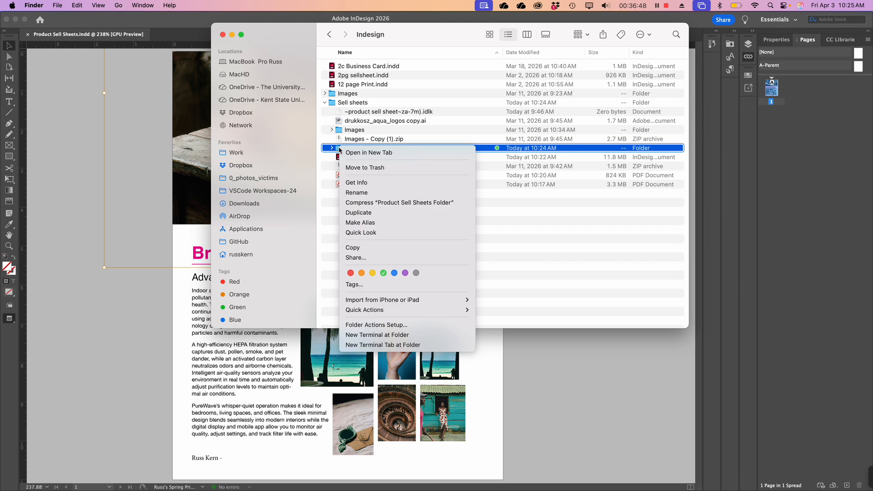
pyautogui.click(370, 204)
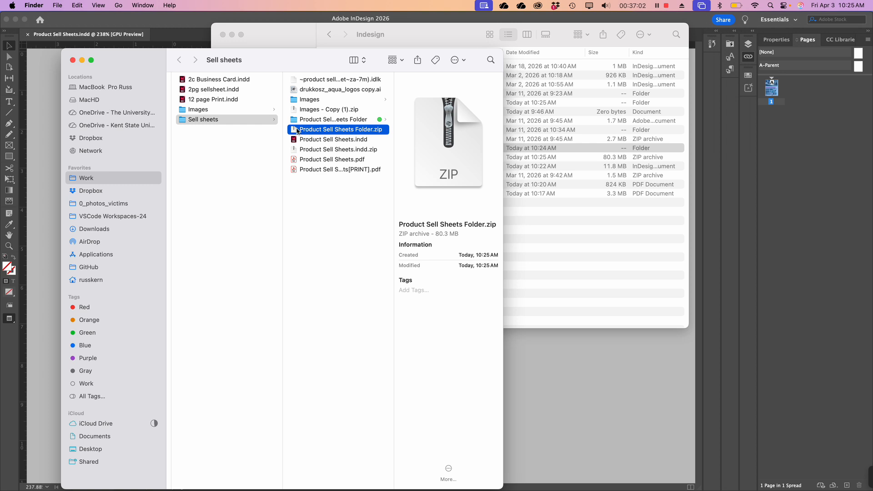
# Step: Select Product Sell Sheets Folder.zip together with Product Sell Sheets[PRINT].pdf to review the two deliverables, and clear the selection
pyautogui.click(319, 206)
pyautogui.click(300, 130)
pyautogui.keyDown('super'); pyautogui.click(317, 171); pyautogui.keyUp('super')
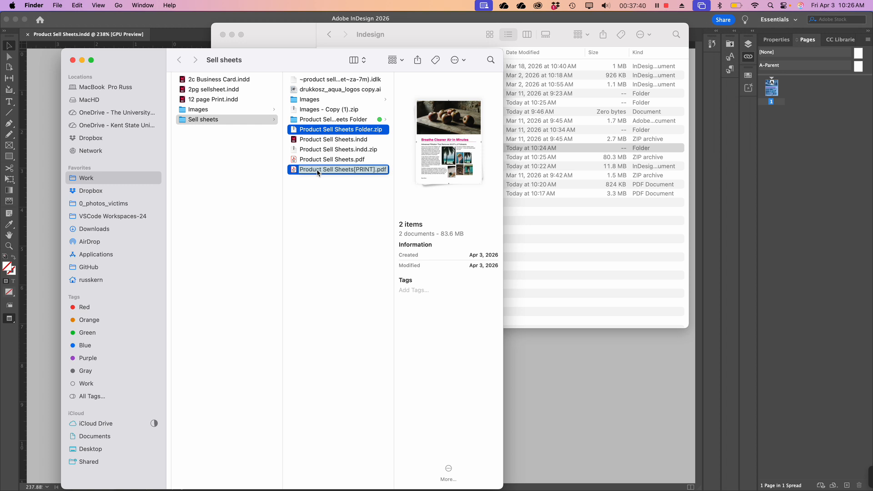
pyautogui.click(313, 191)
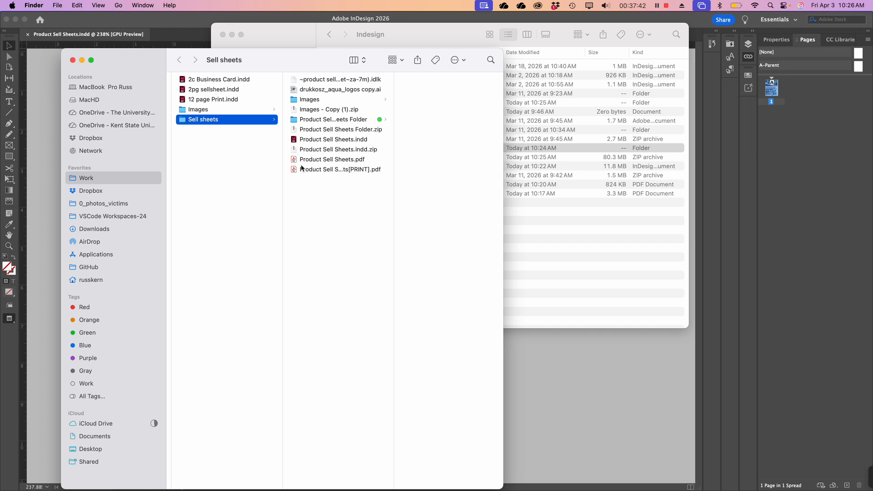
# Step: Examine the preview and file information of Product Sell Sheets[PRINT].pdf, and deselect the file
pyautogui.click(301, 169)
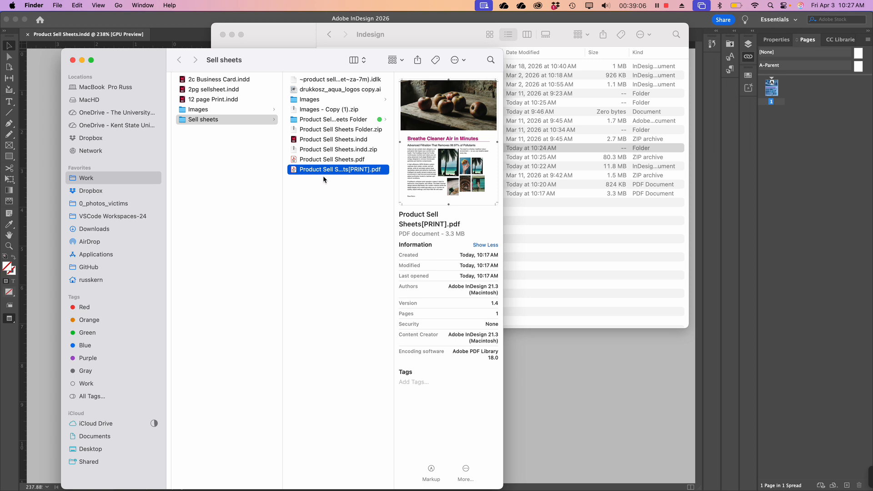
pyautogui.click(340, 171)
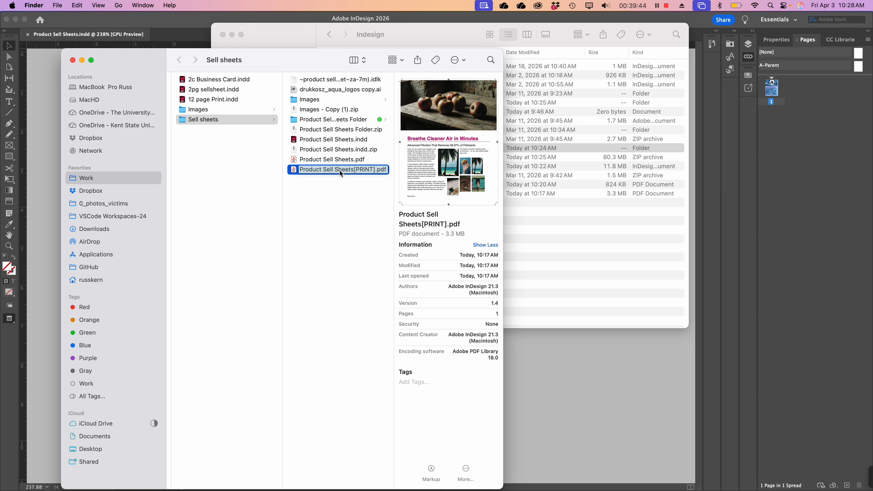
pyautogui.click(338, 201)
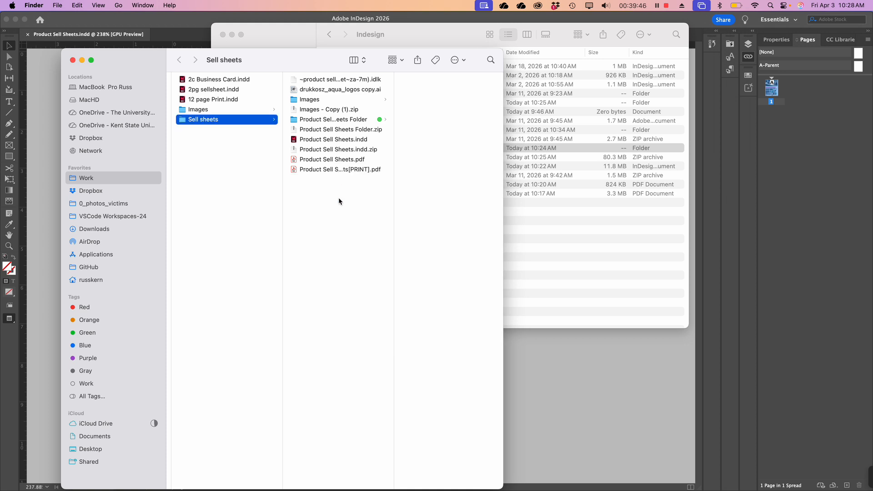